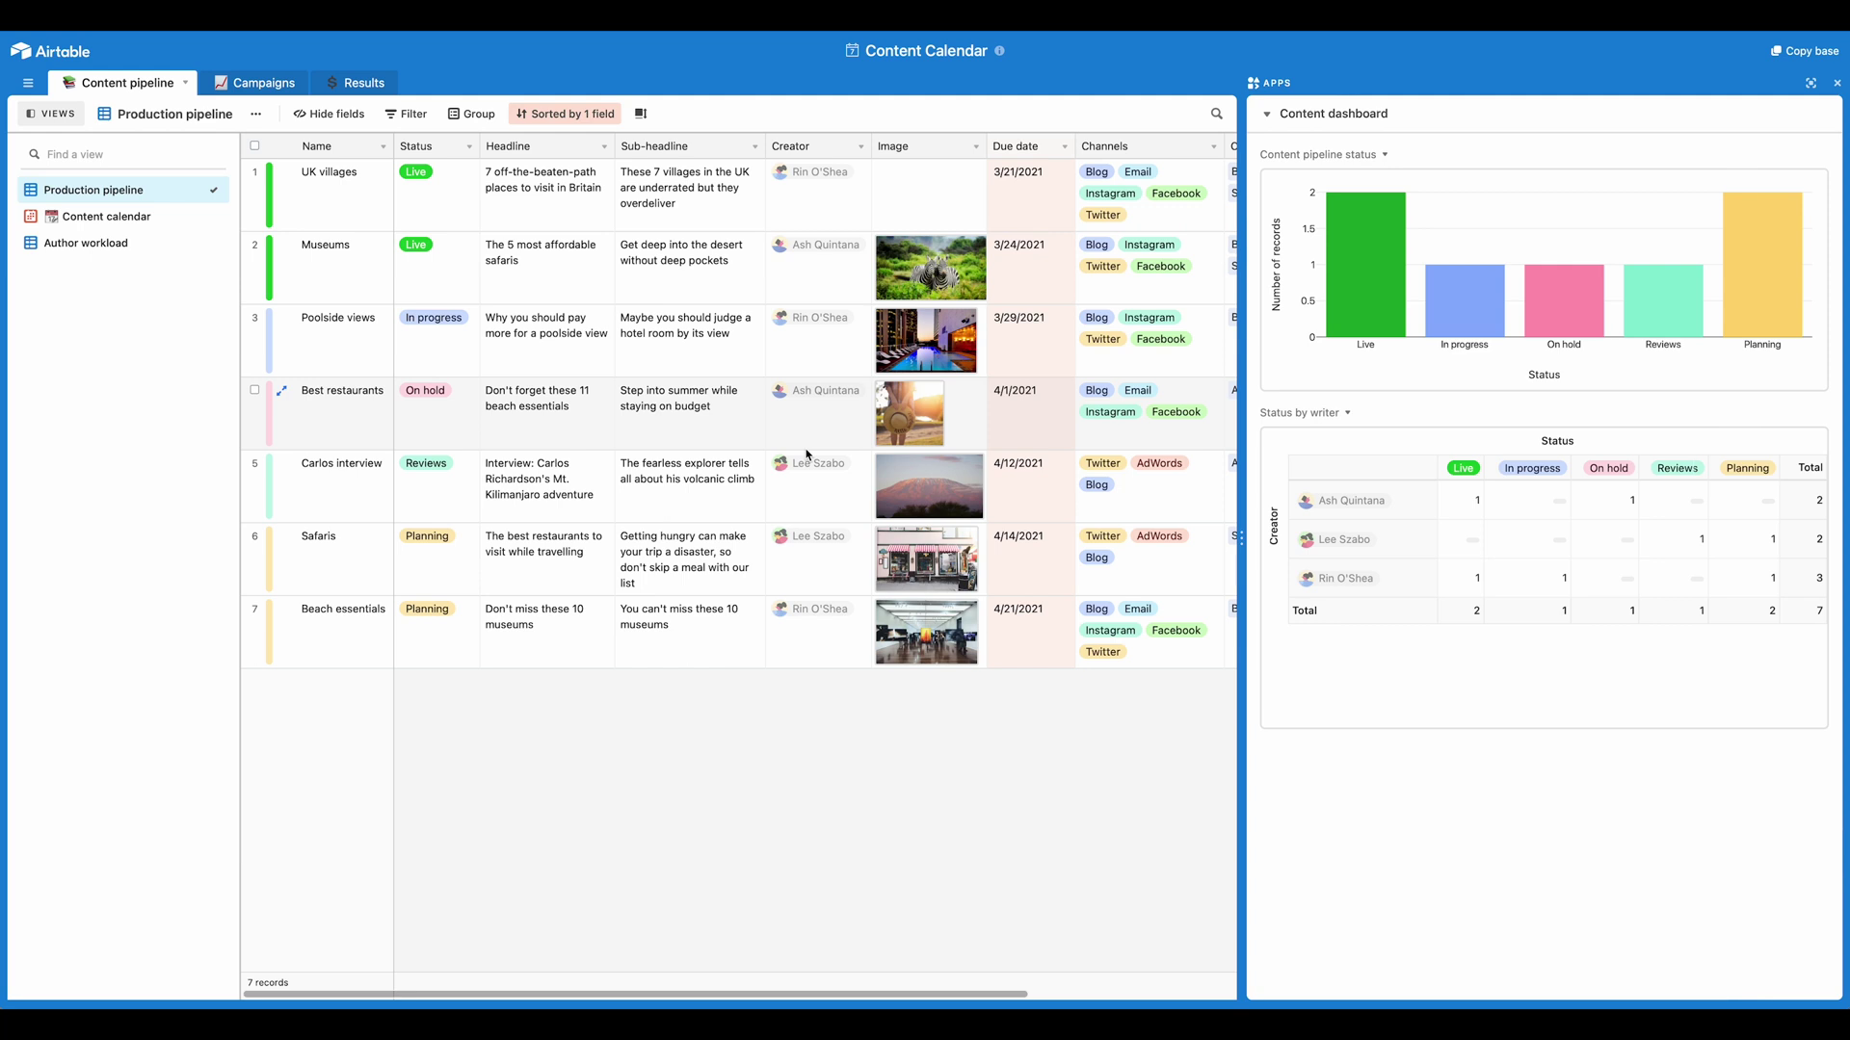
Copy the shared Content Calendar base into your own Airtable workspace
{"action": "left_click", "coordinate": [1799, 53]}
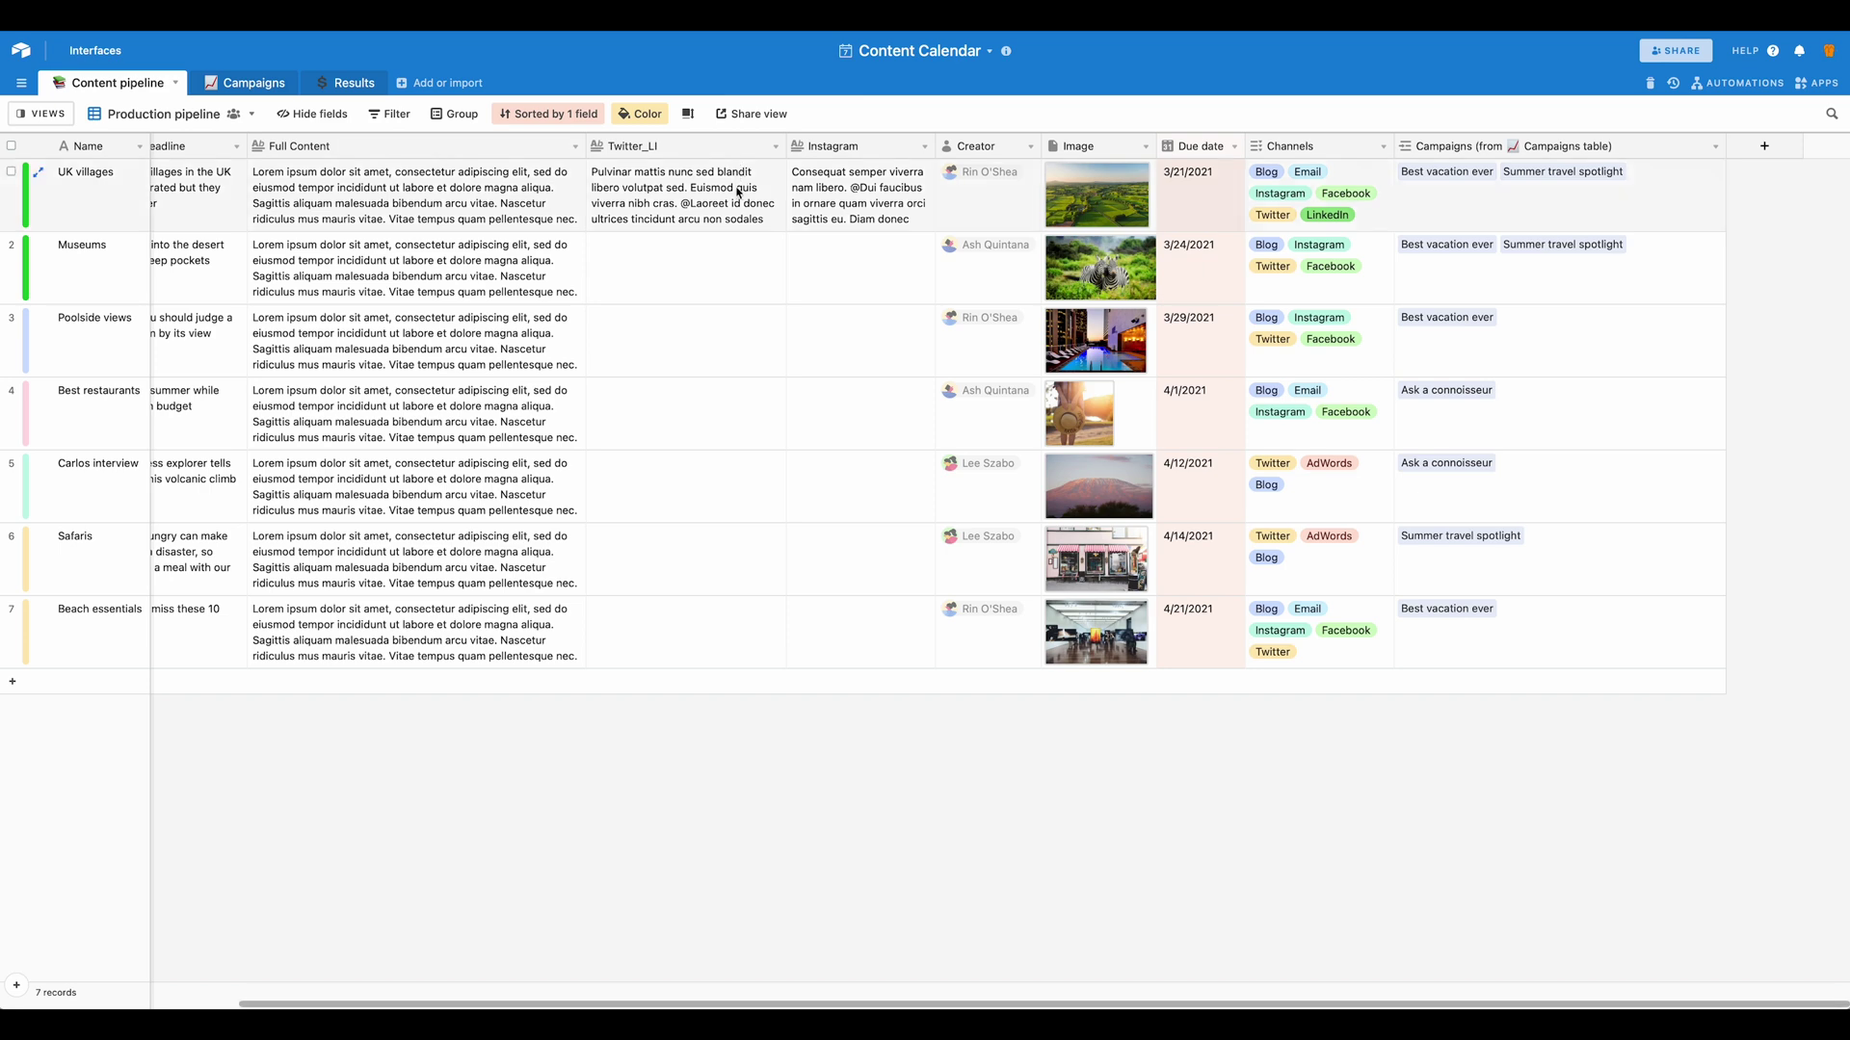
{"action": "scroll", "coordinate": [684, 192], "scroll_direction": "left", "scroll_amount": 5}
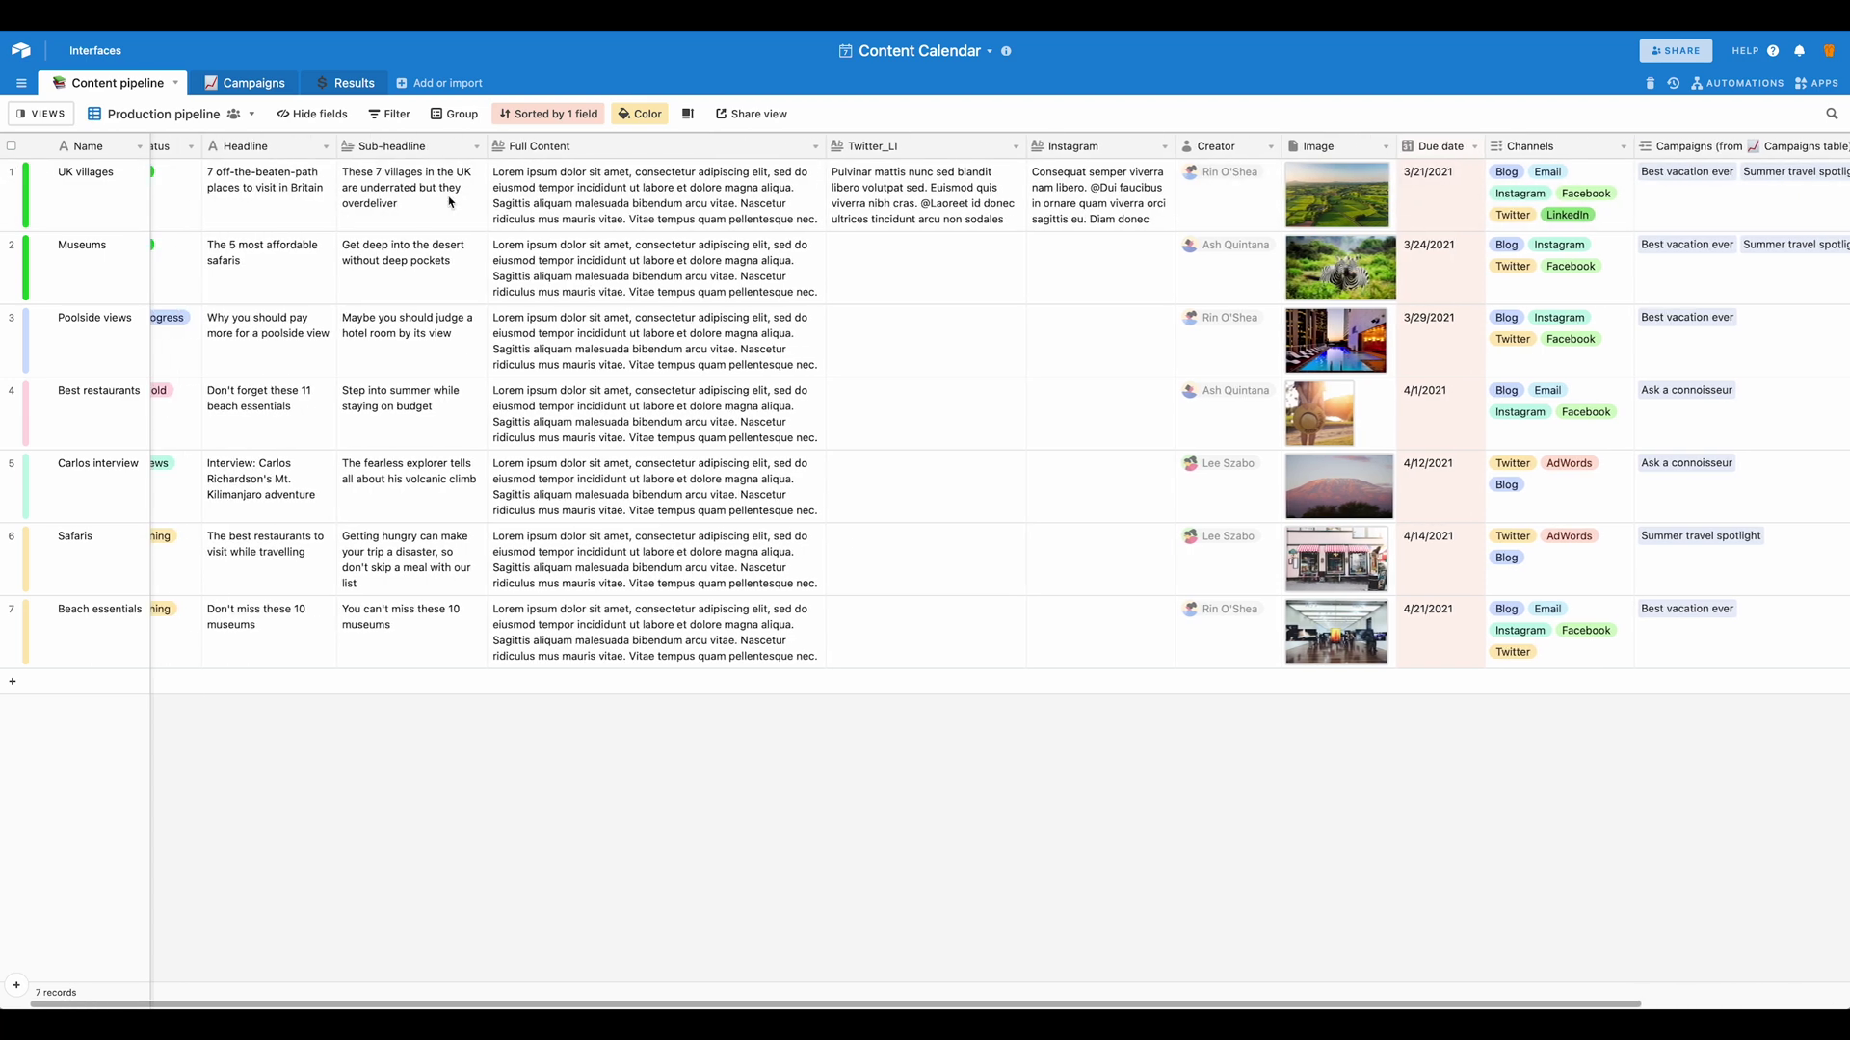
{"action": "left_click", "coordinate": [824, 148]}
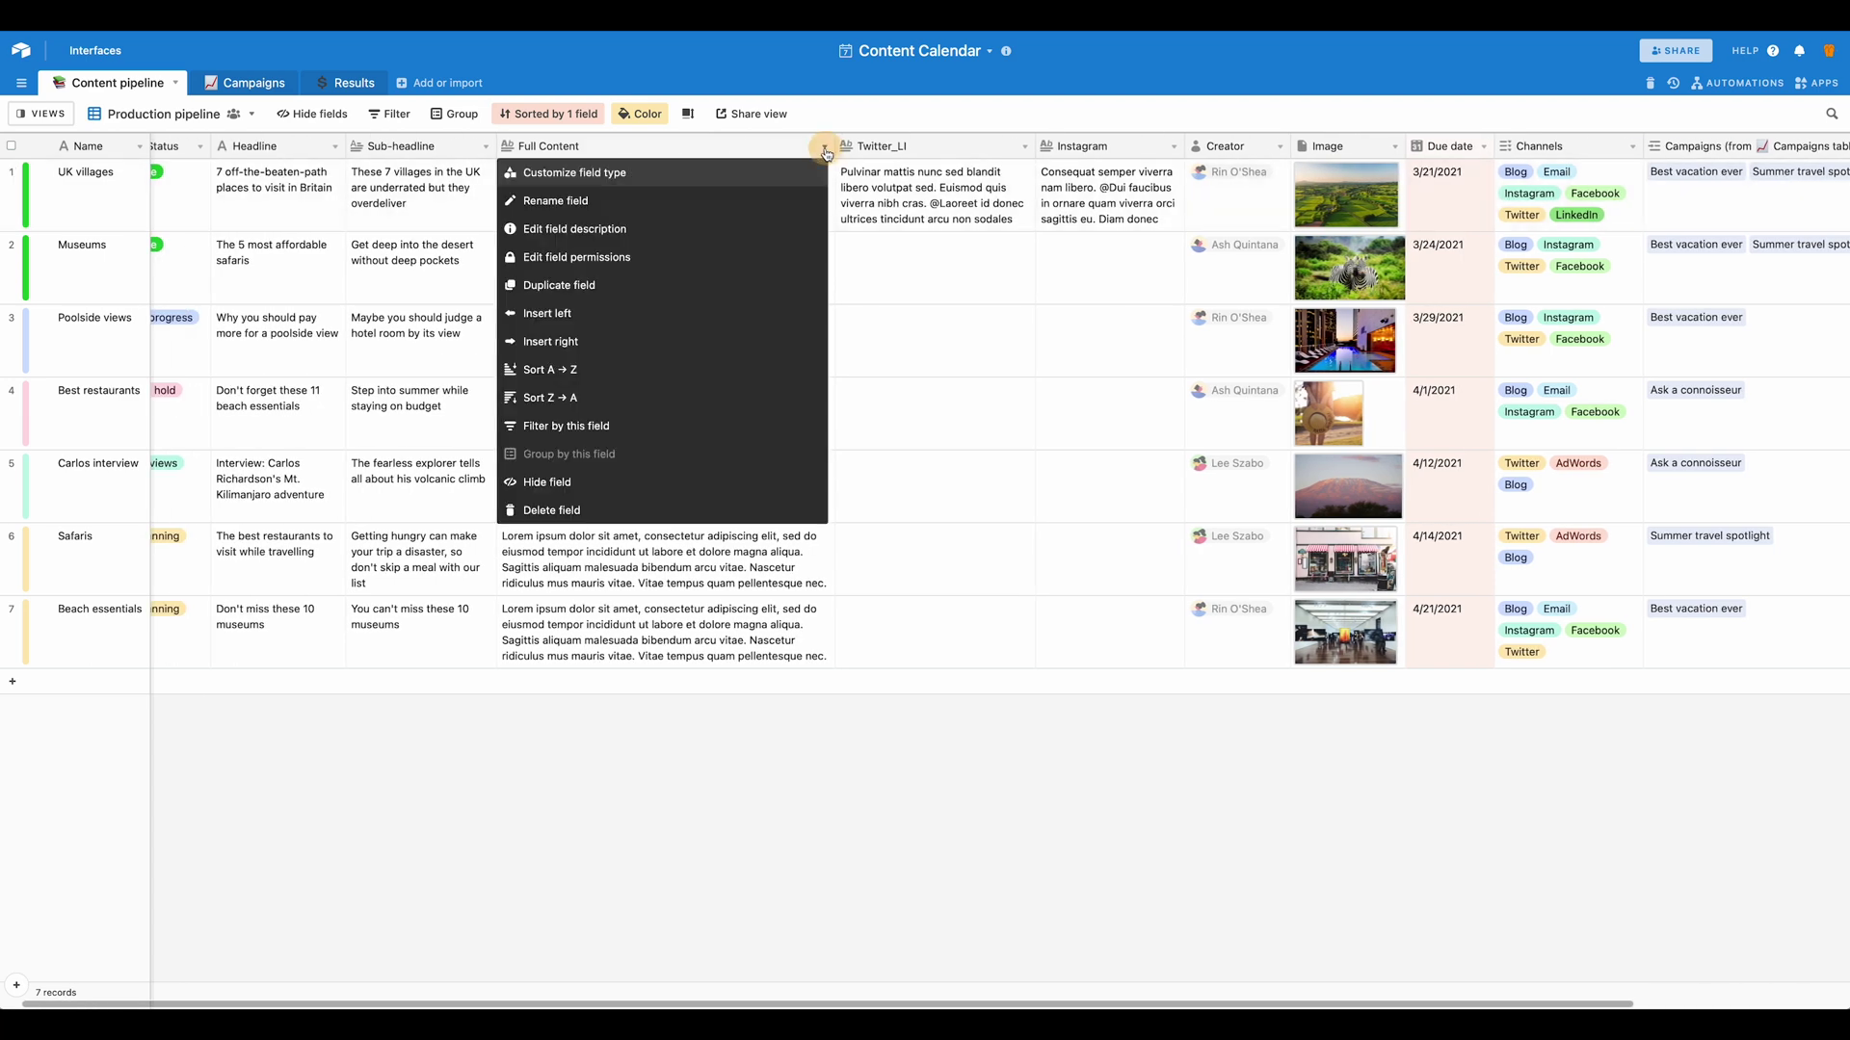
{"action": "left_click", "coordinate": [575, 174]}
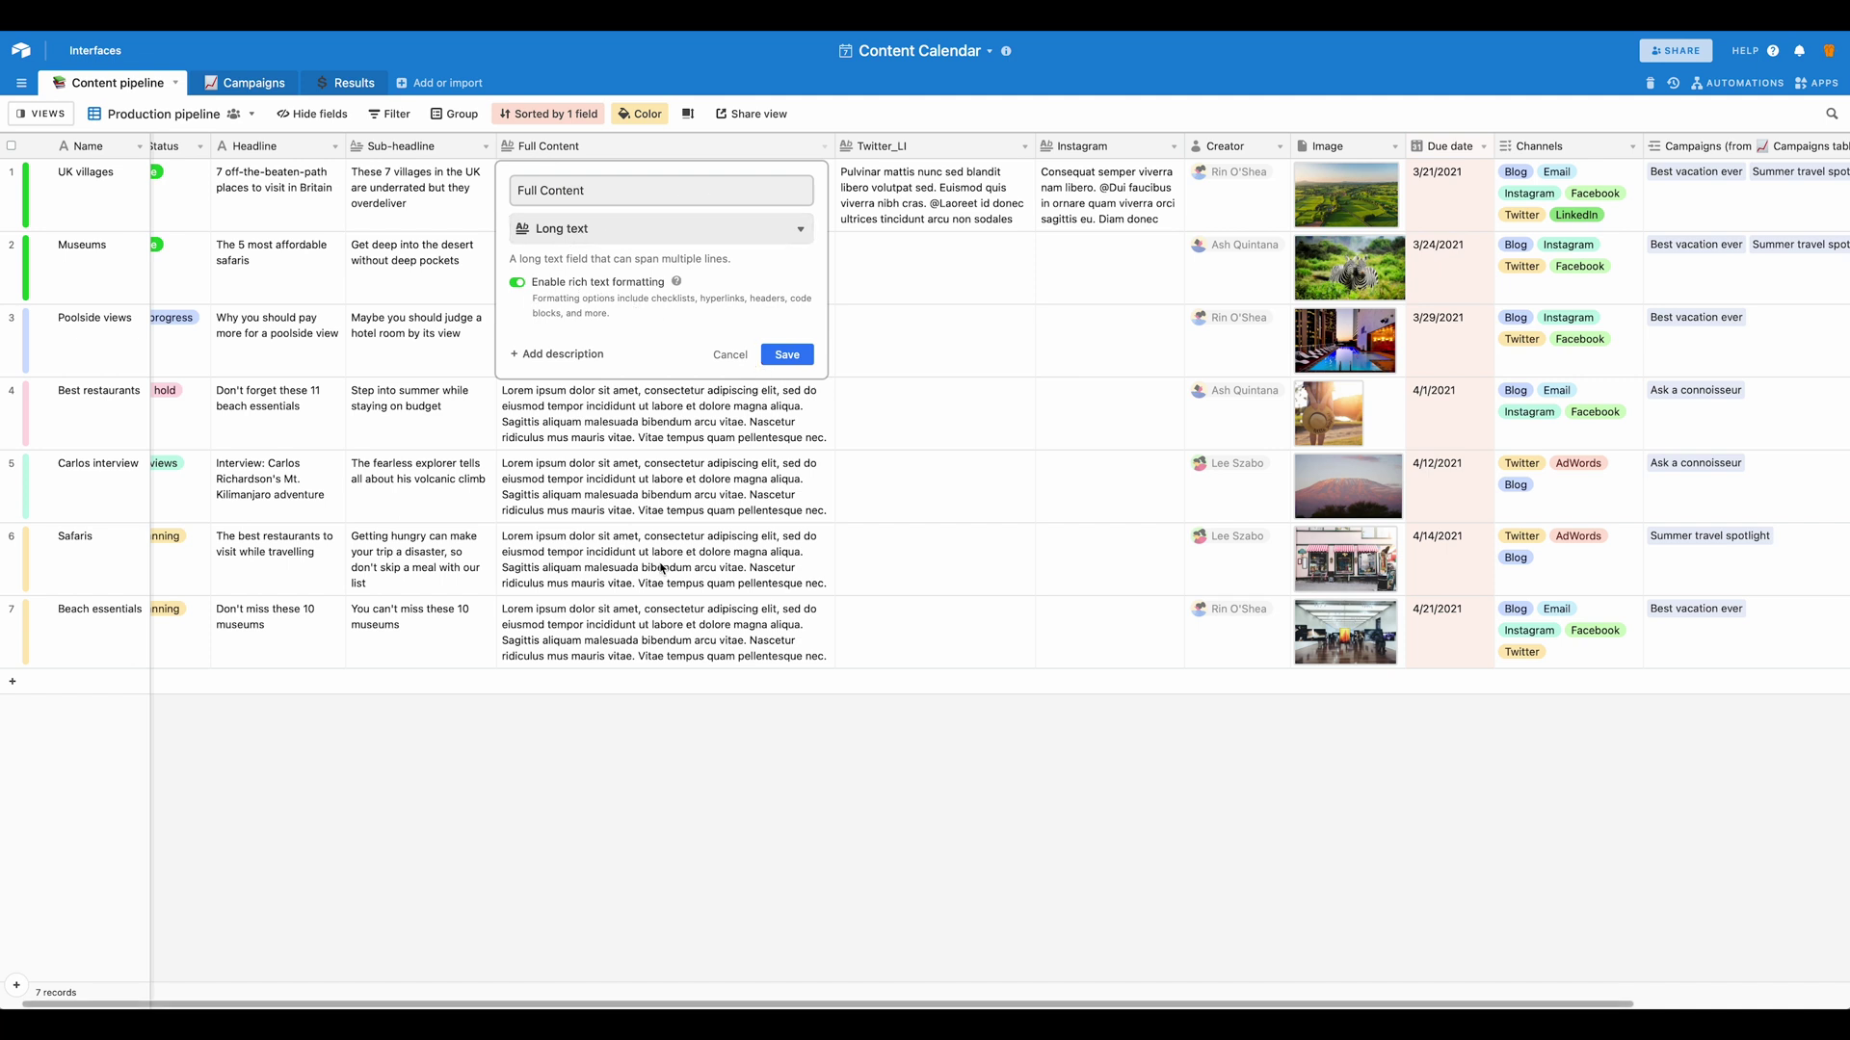
{"action": "left_click", "coordinate": [731, 356]}
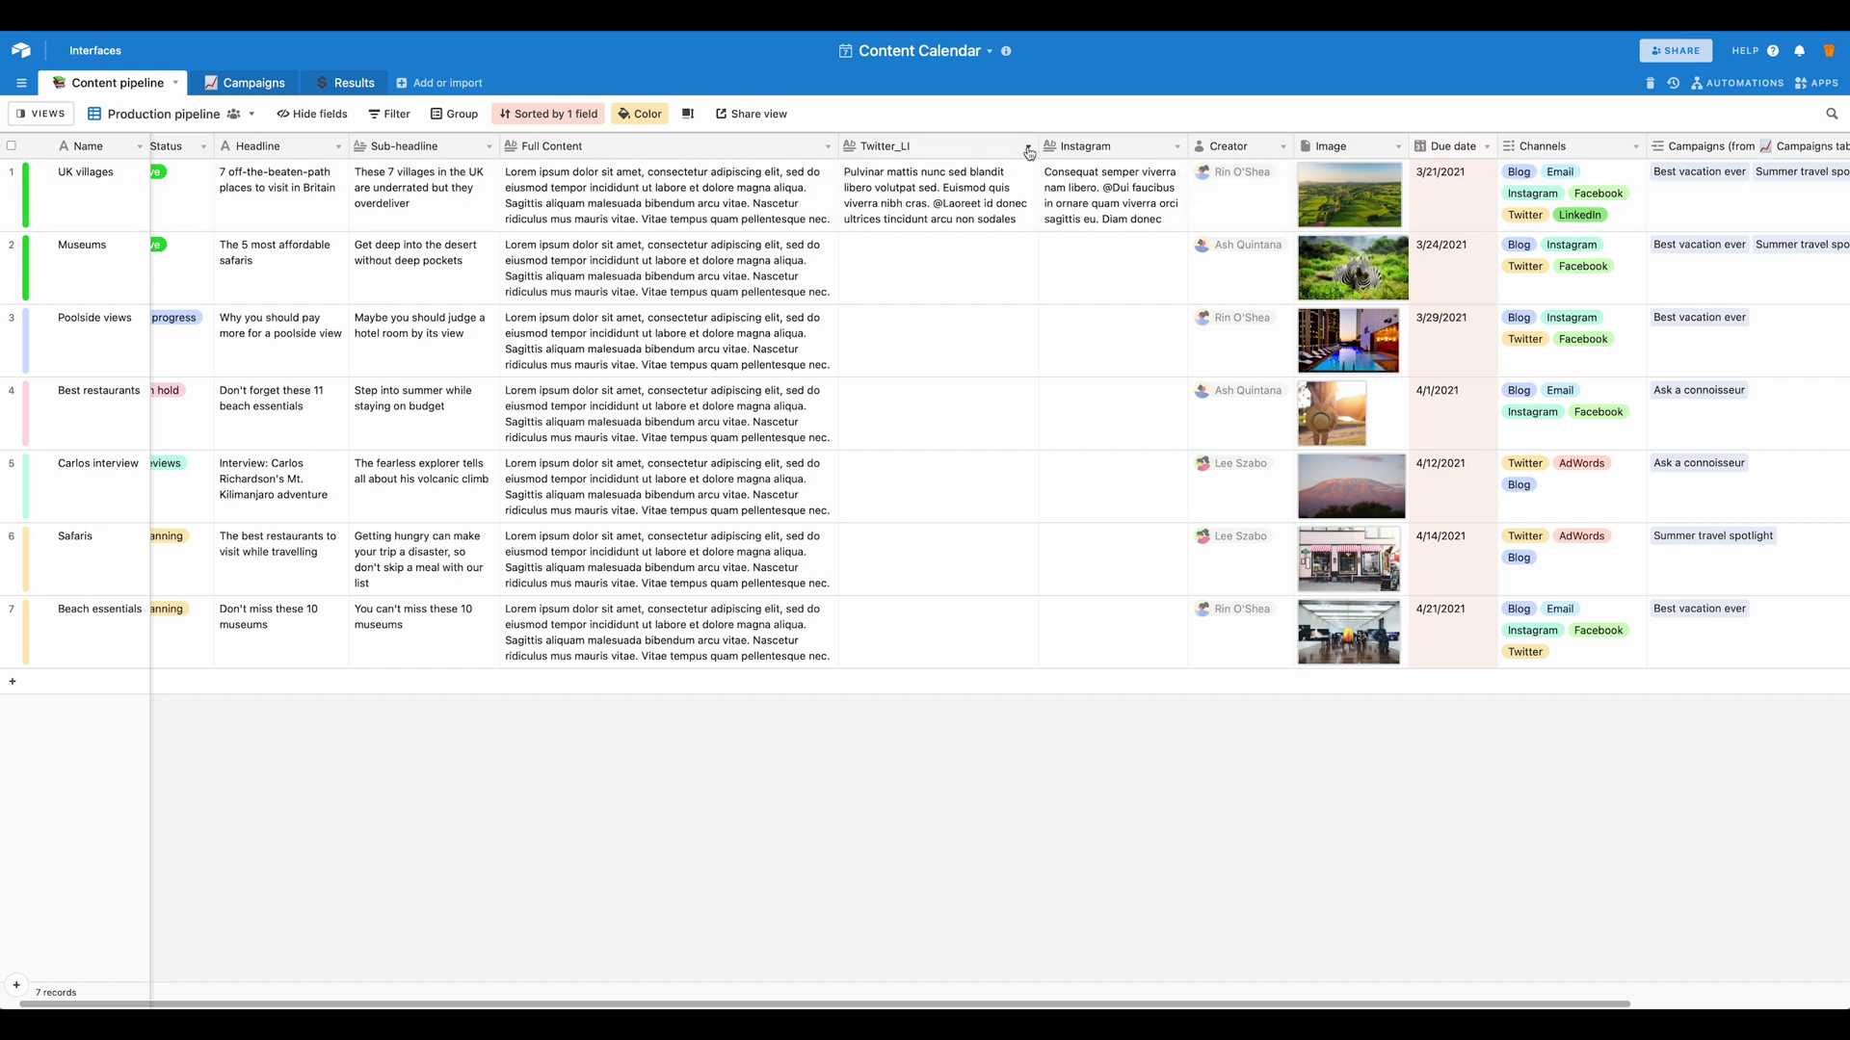
{"action": "left_click", "coordinate": [1028, 147]}
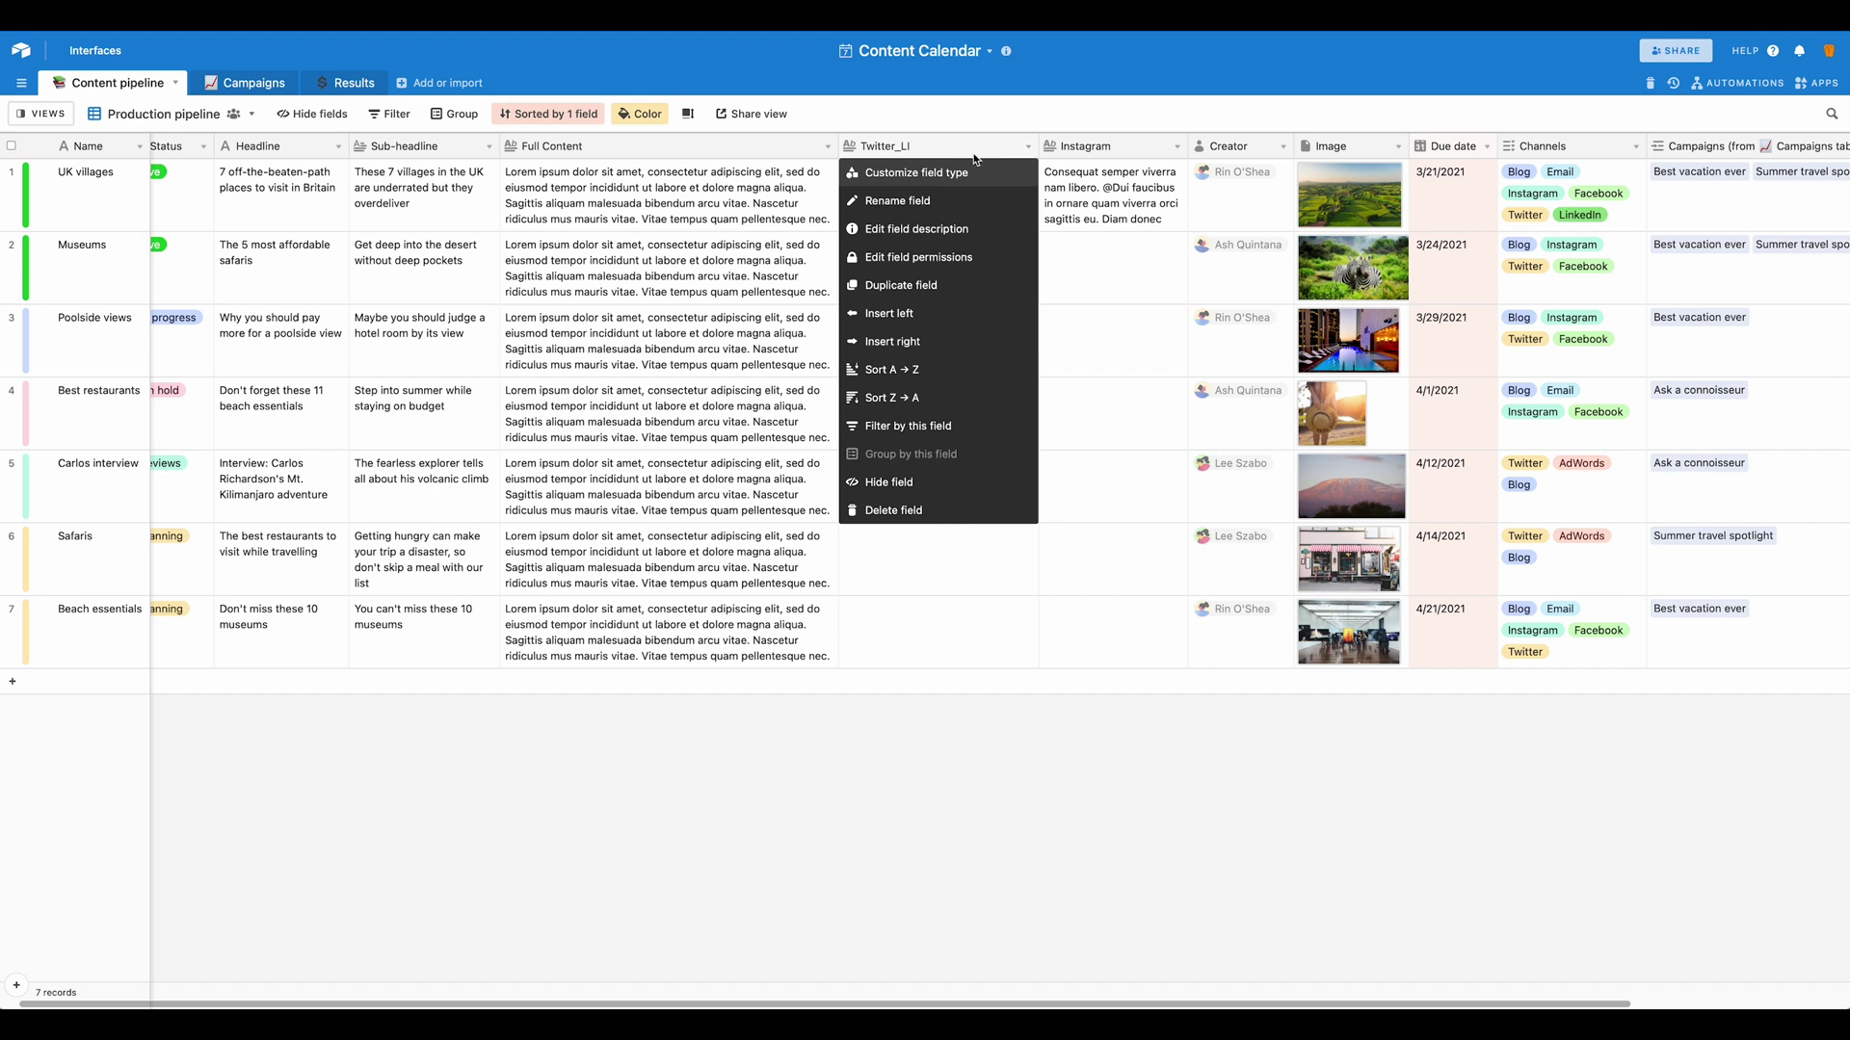
{"action": "left_click", "coordinate": [619, 200]}
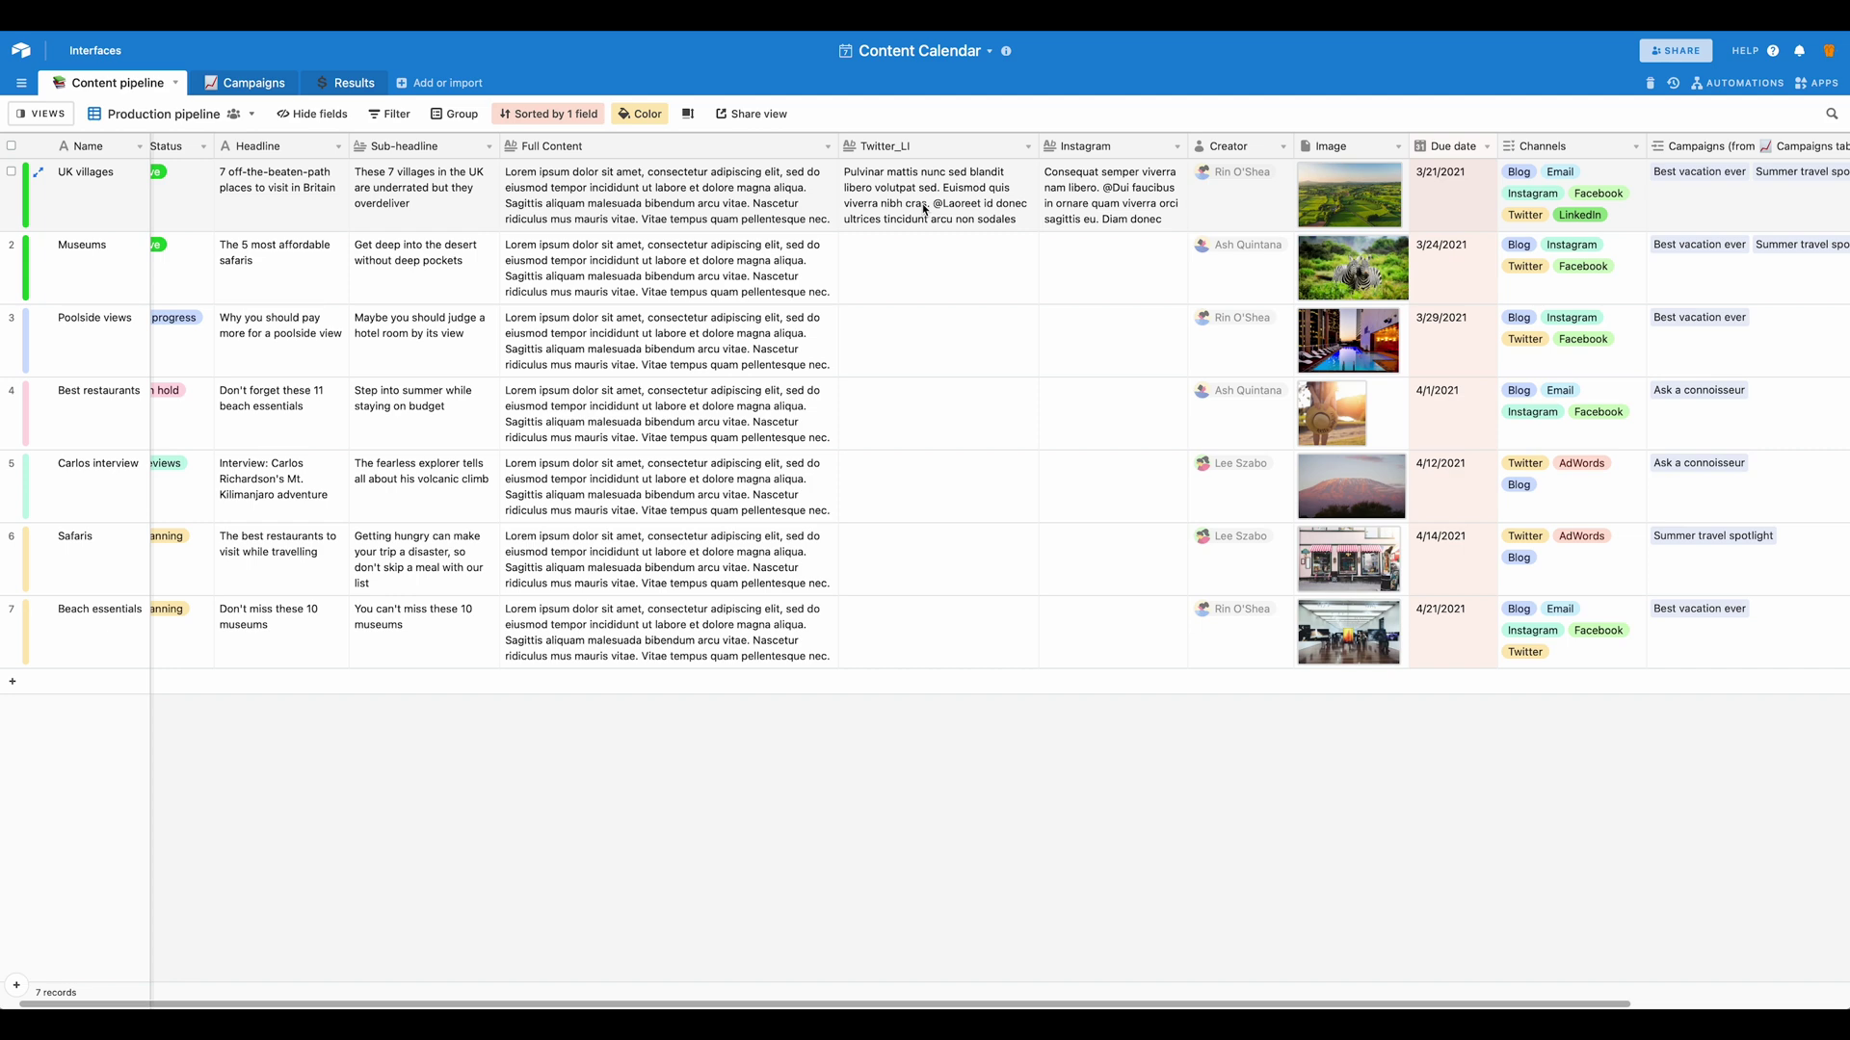
{"action": "scroll", "coordinate": [923, 208], "scroll_direction": "right", "scroll_amount": 5}
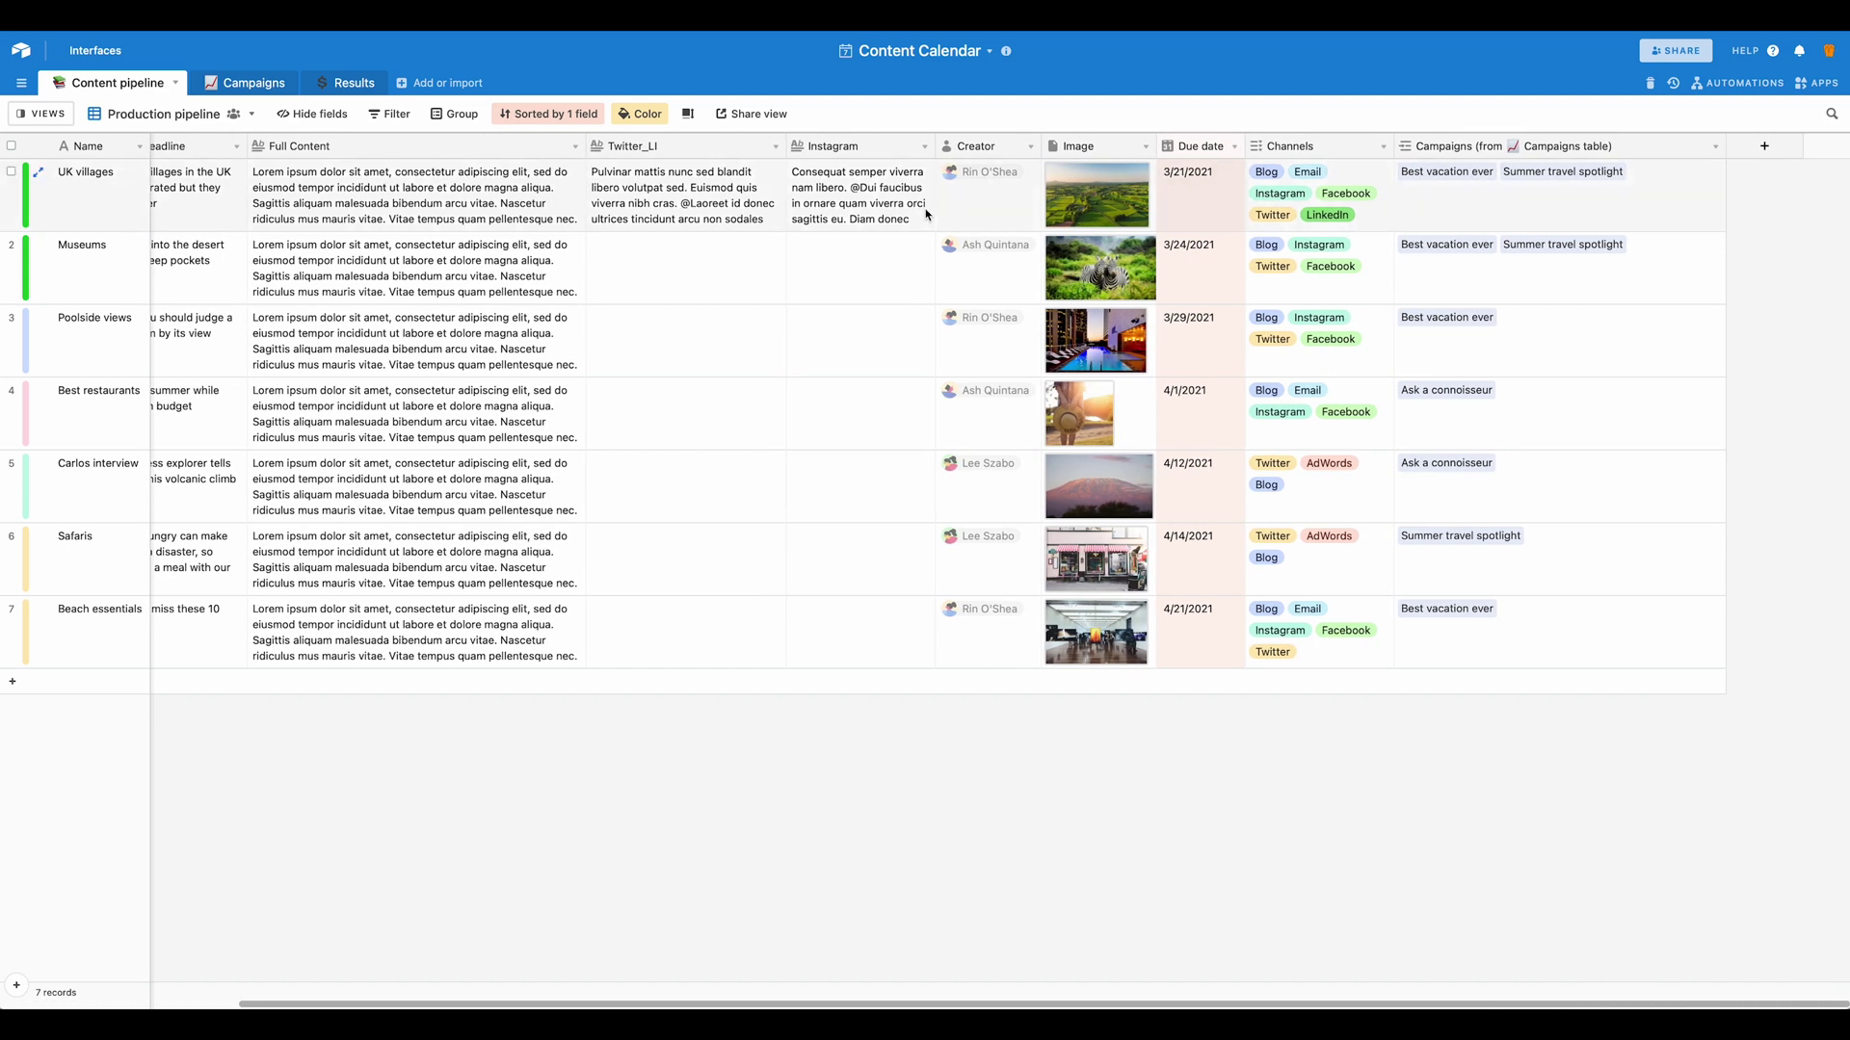
{"action": "left_click", "coordinate": [1723, 85]}
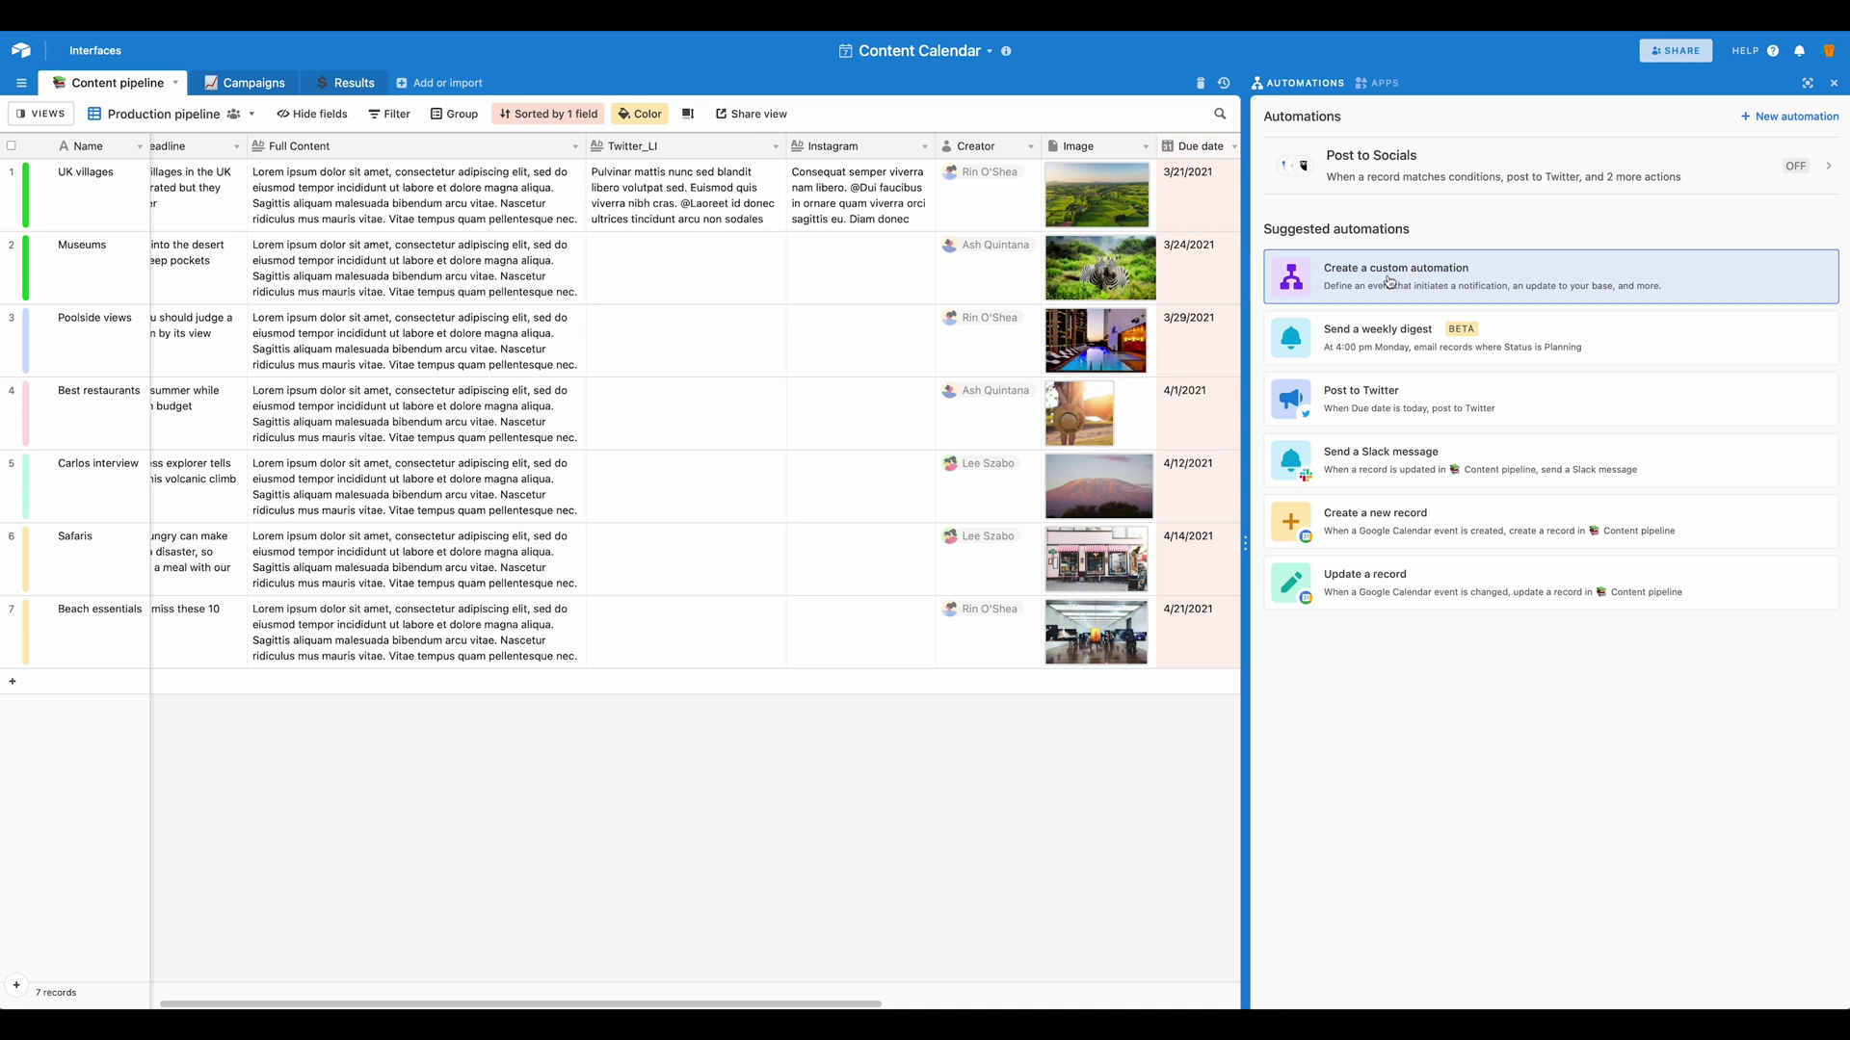
Open the Post to Socials automation and inspect its Due-date-is-today trigger and Twitter branch
{"action": "left_click", "coordinate": [1399, 179]}
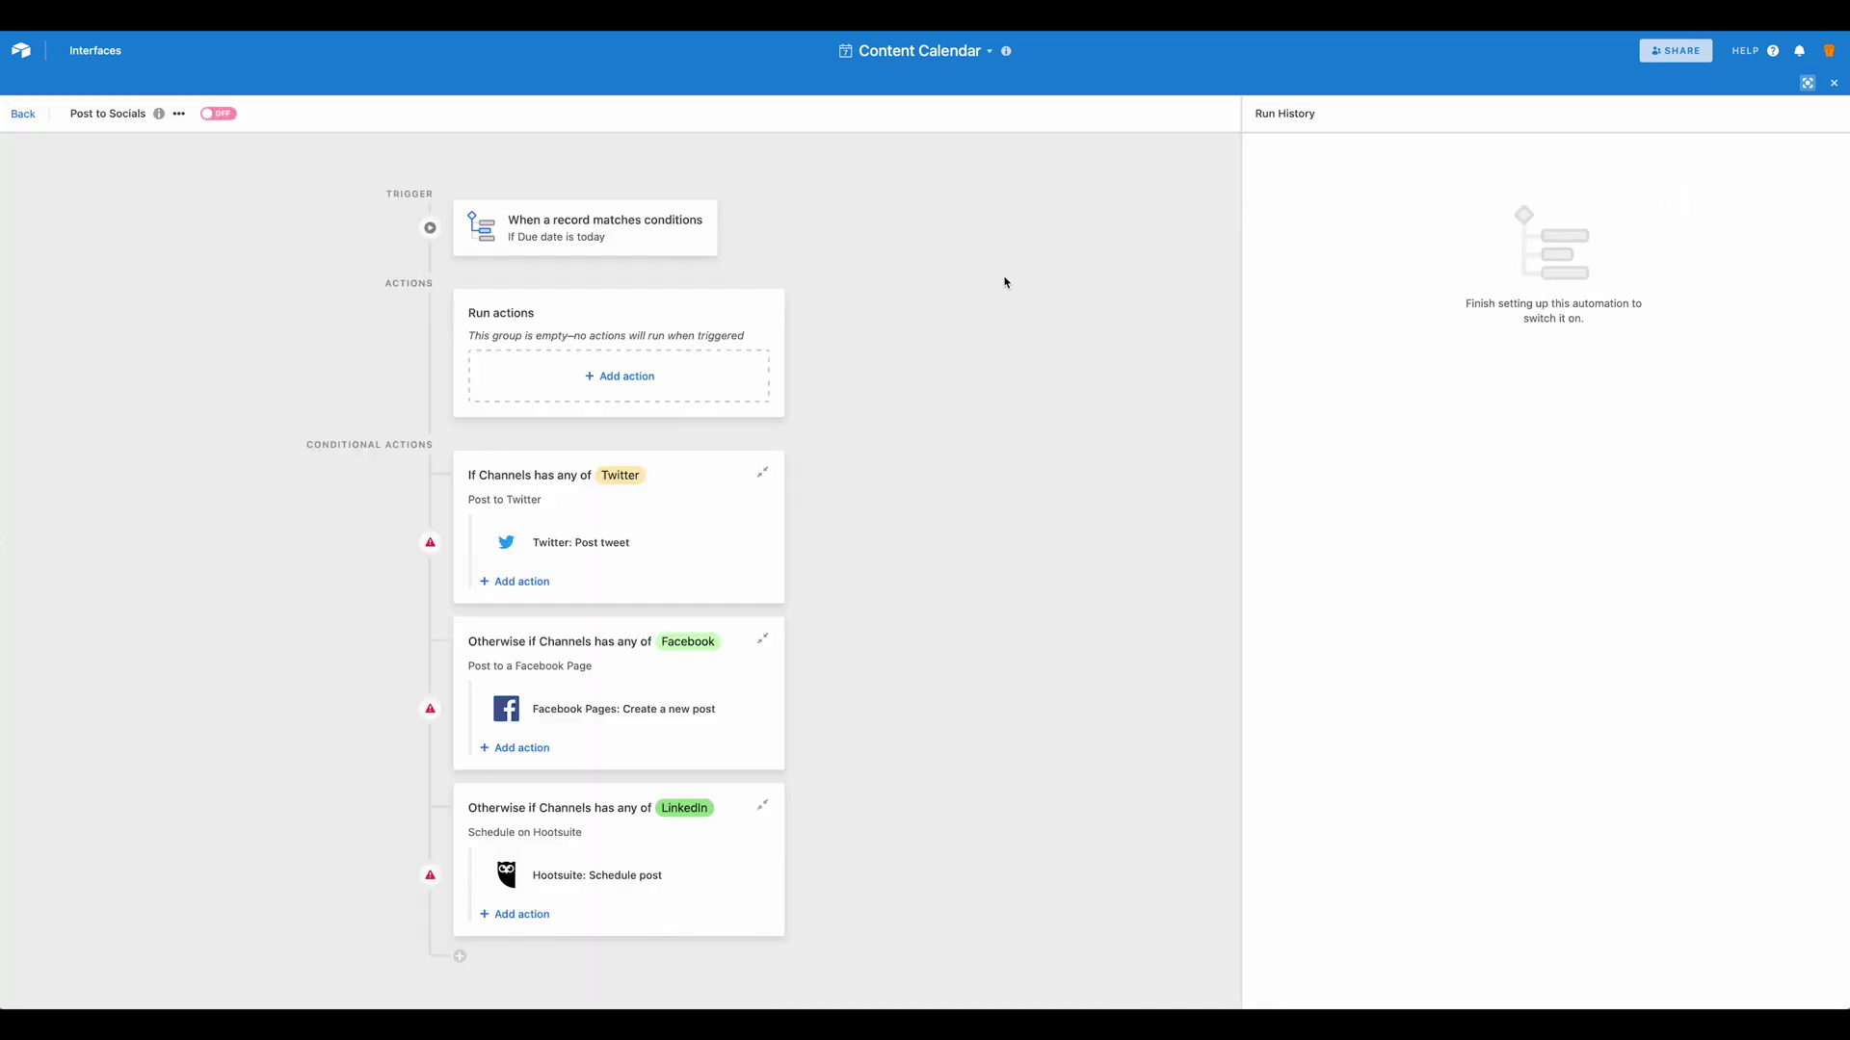
{"action": "left_click", "coordinate": [529, 219]}
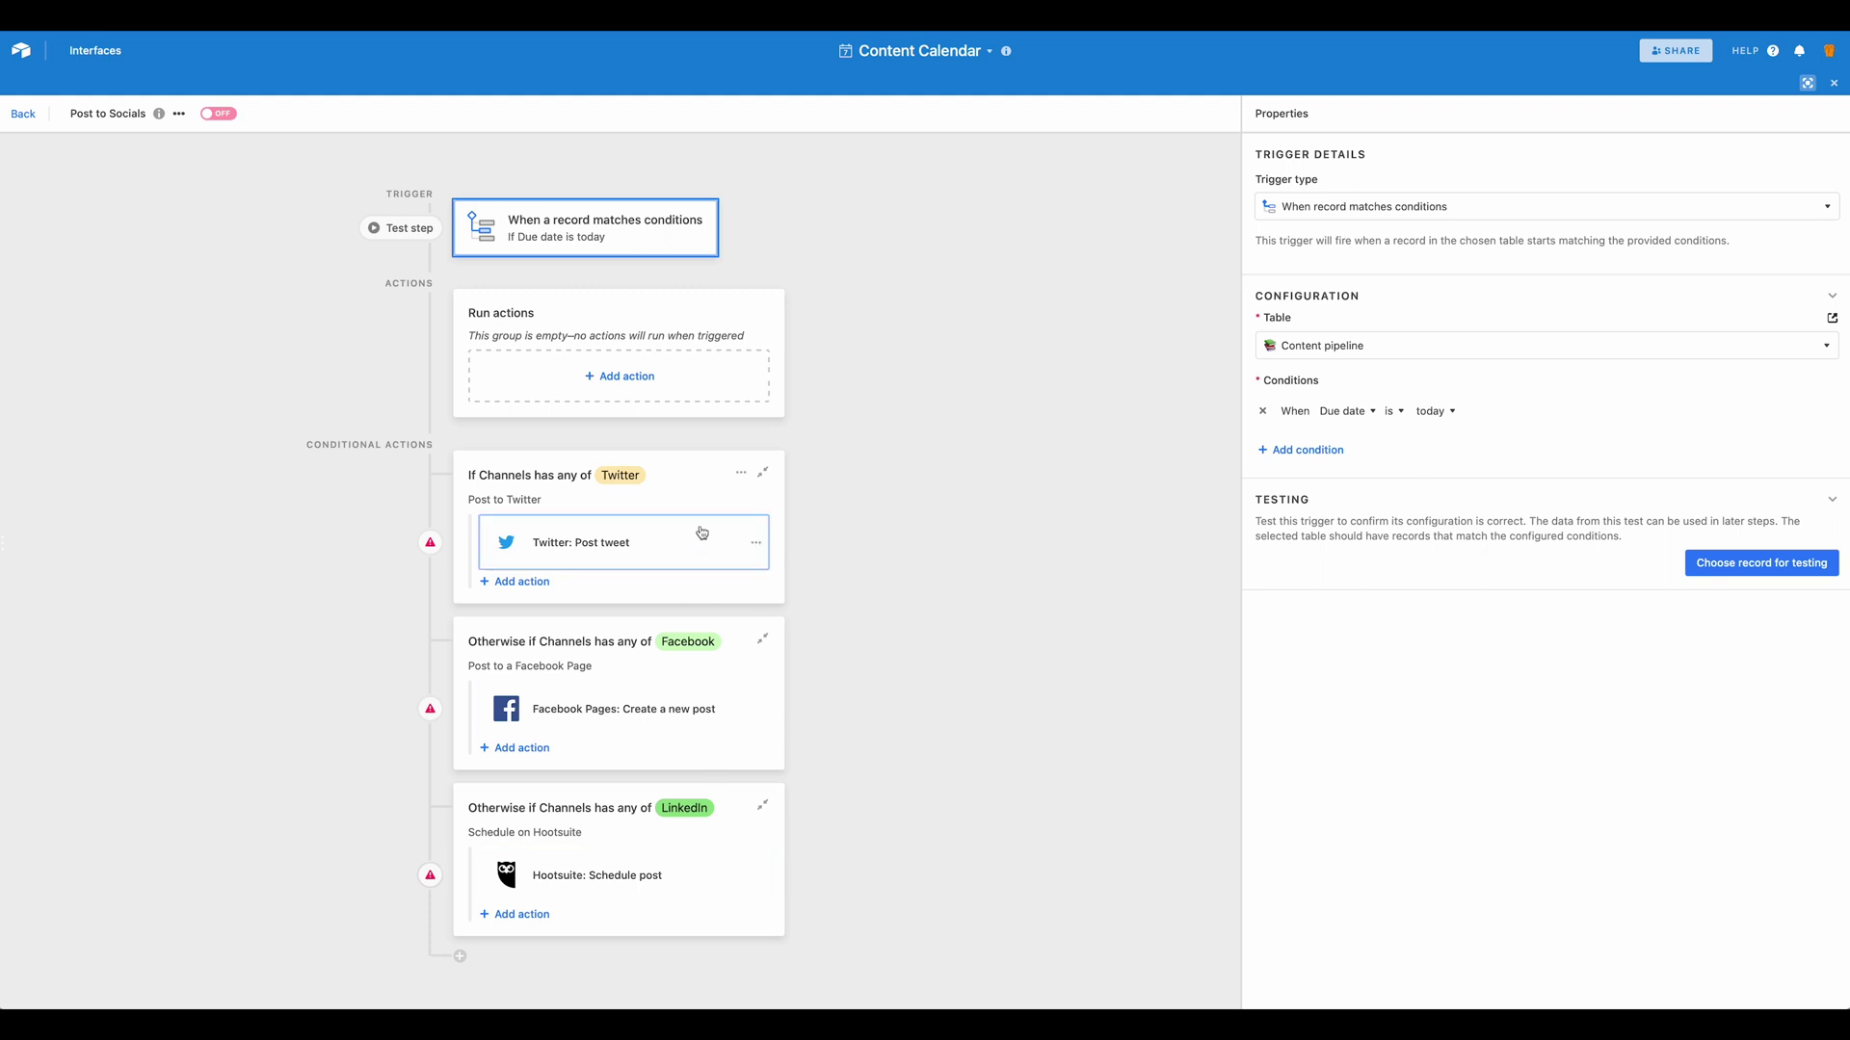
{"action": "left_click", "coordinate": [699, 489]}
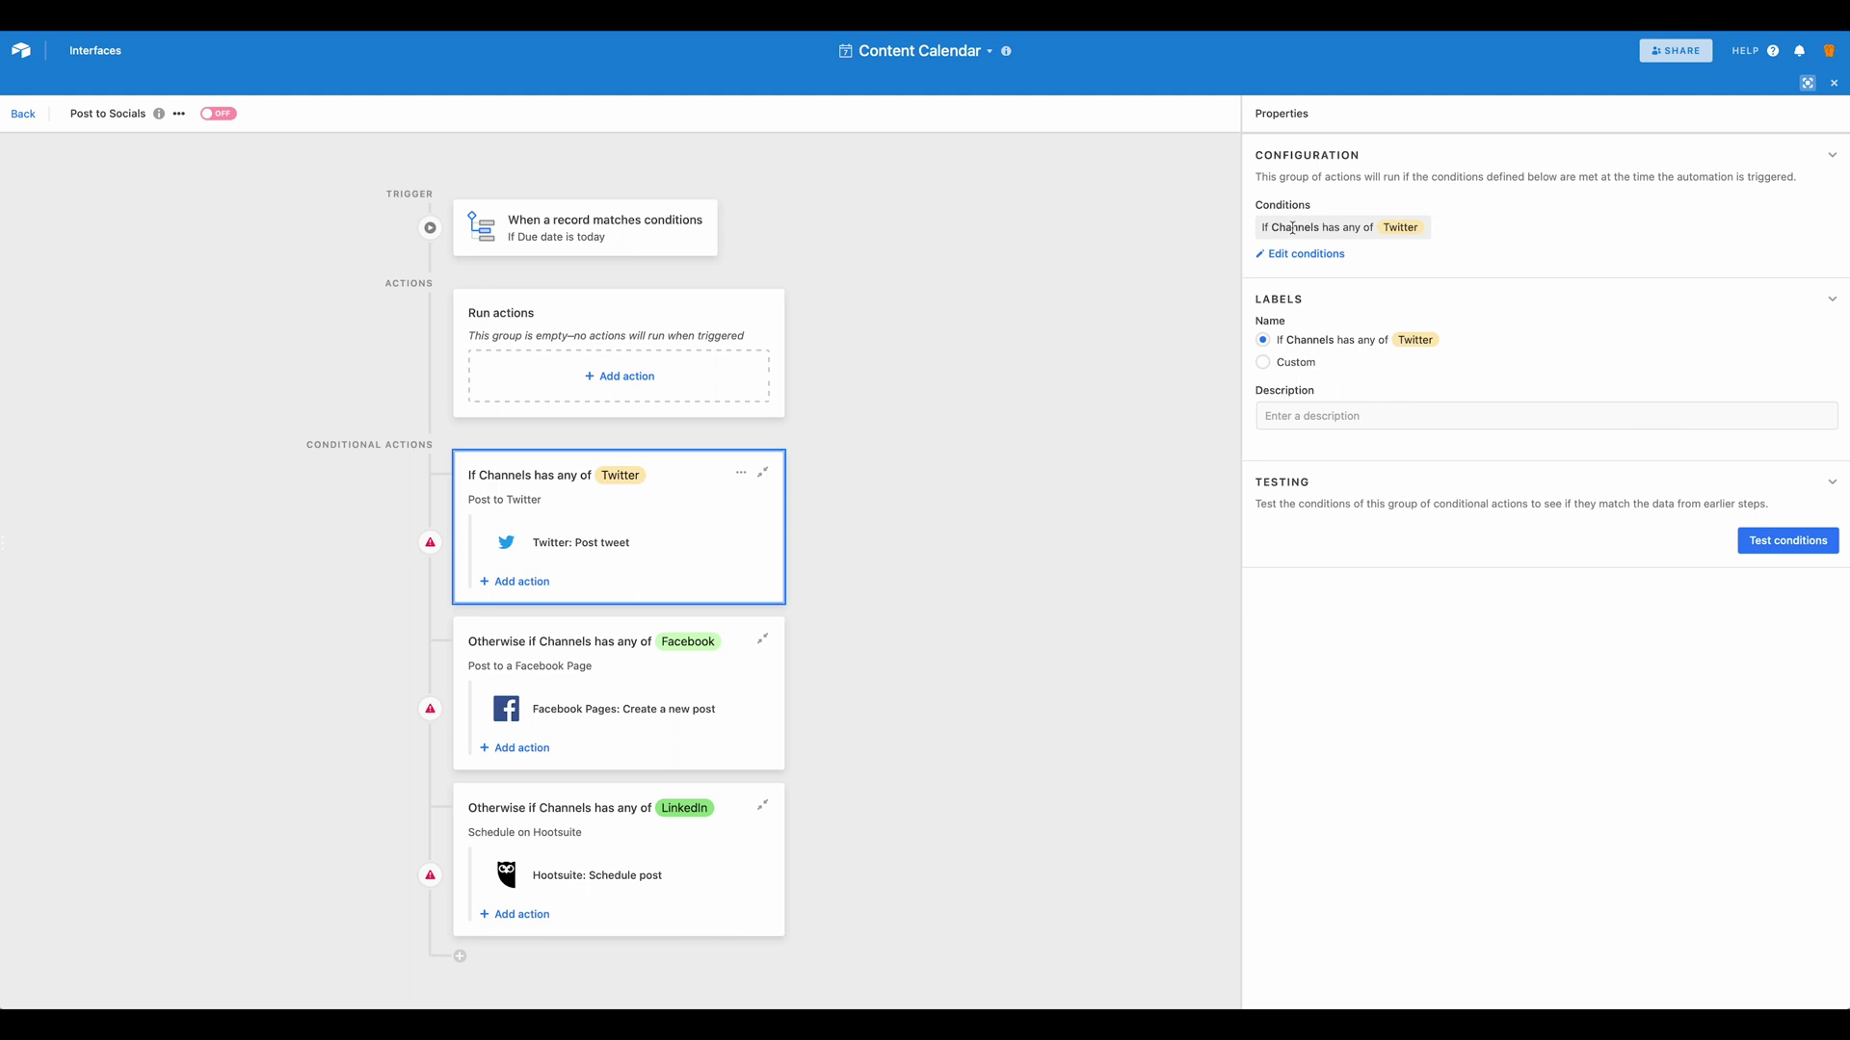
{"action": "left_click", "coordinate": [1317, 253]}
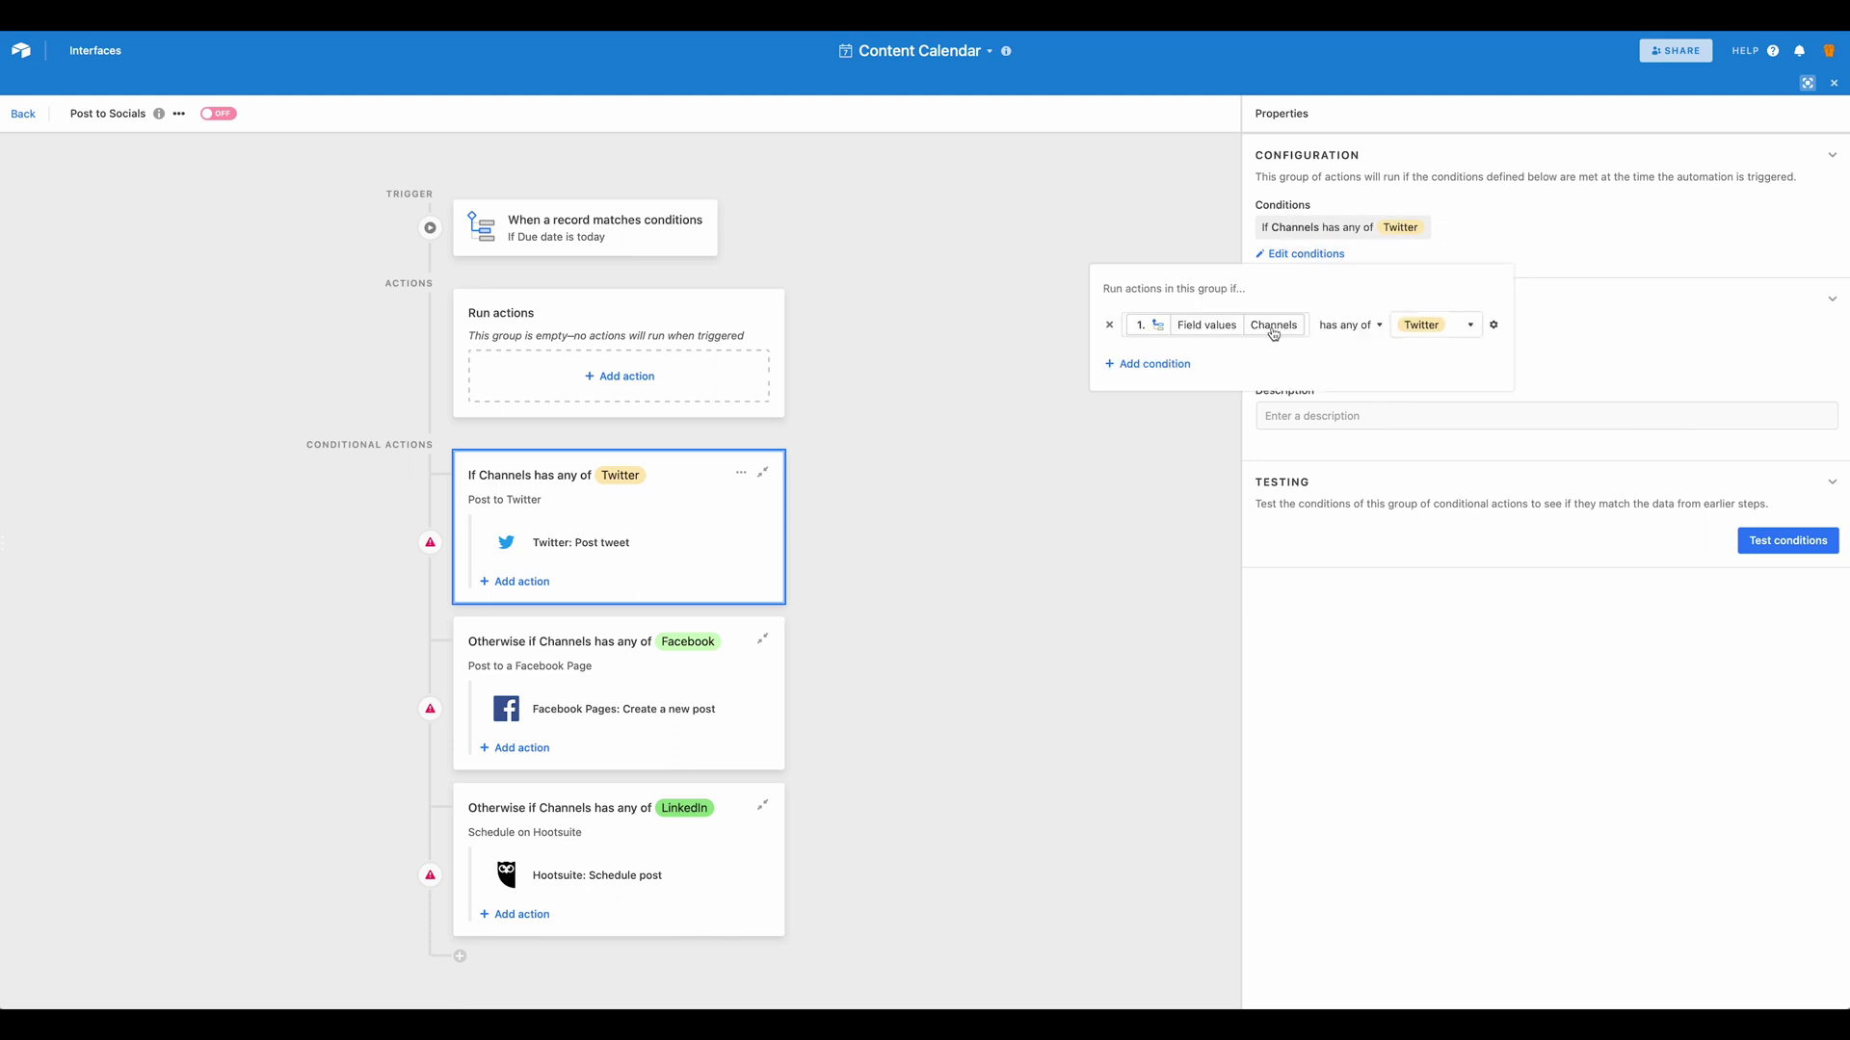
{"action": "left_click", "coordinate": [1465, 329]}
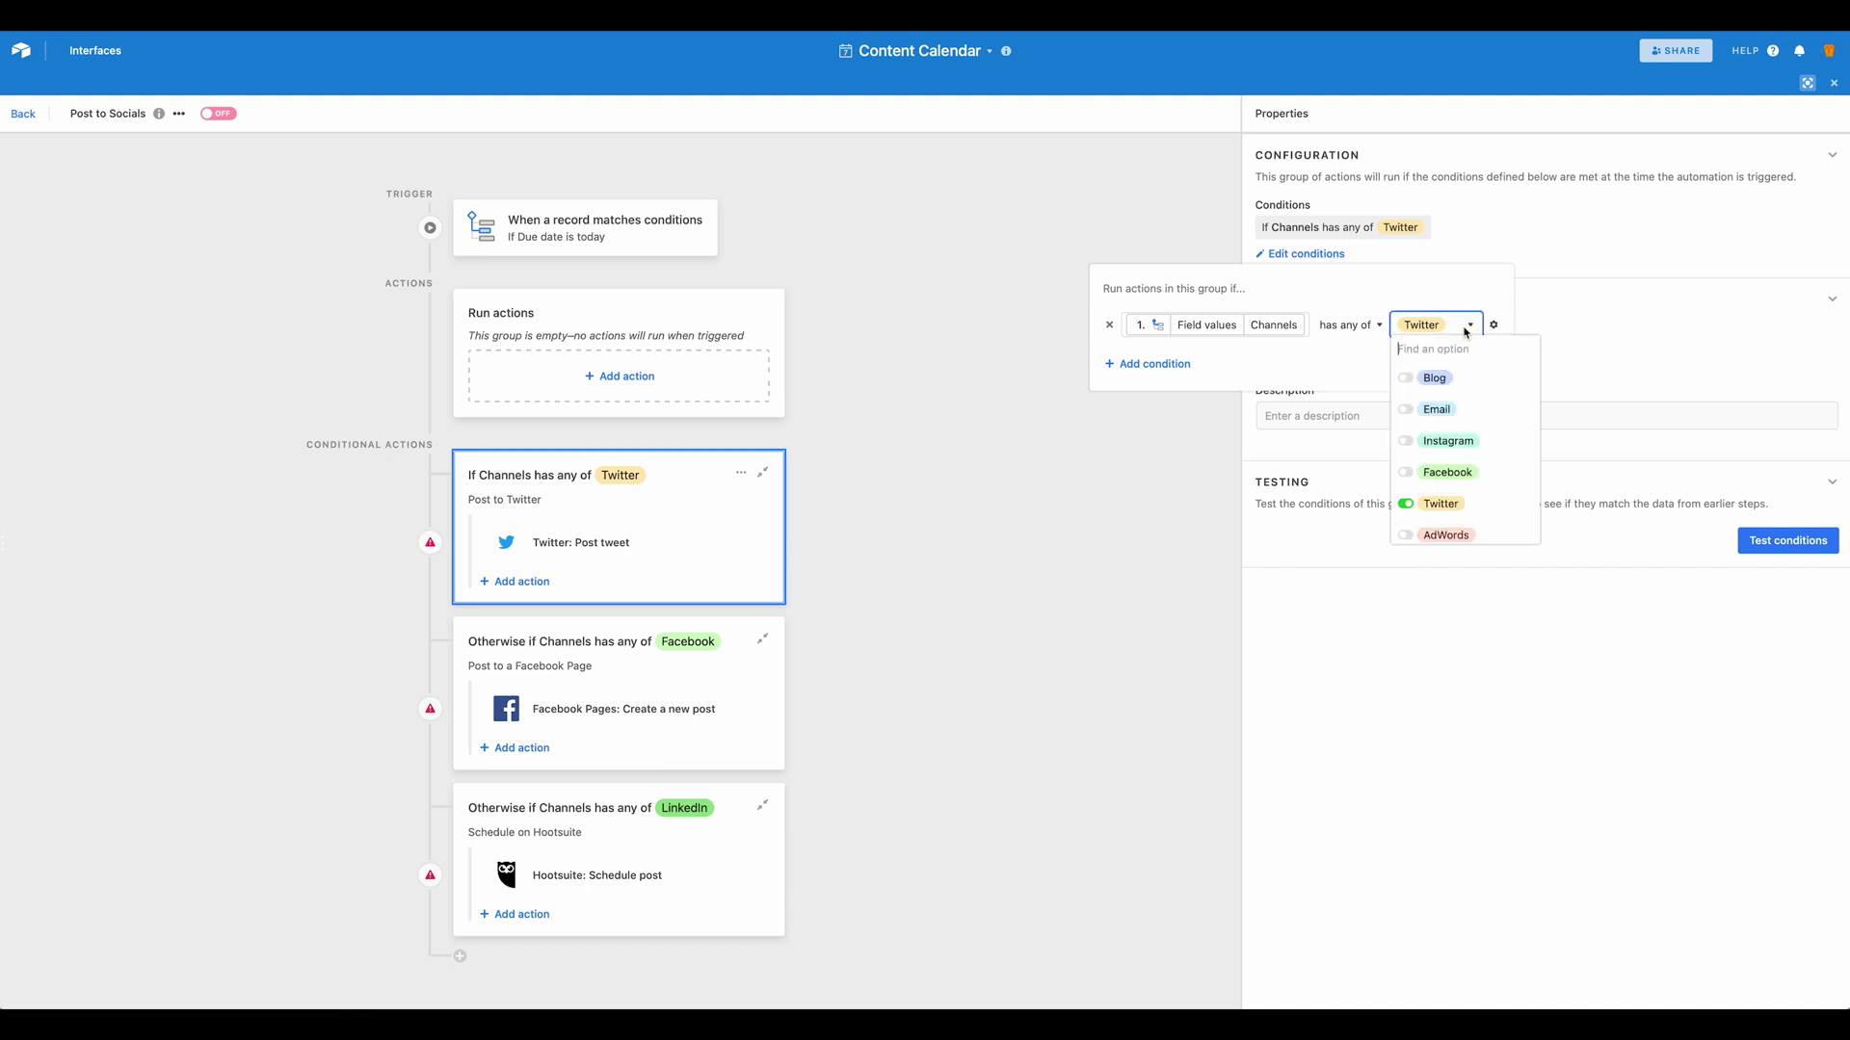
{"action": "left_click", "coordinate": [1368, 327]}
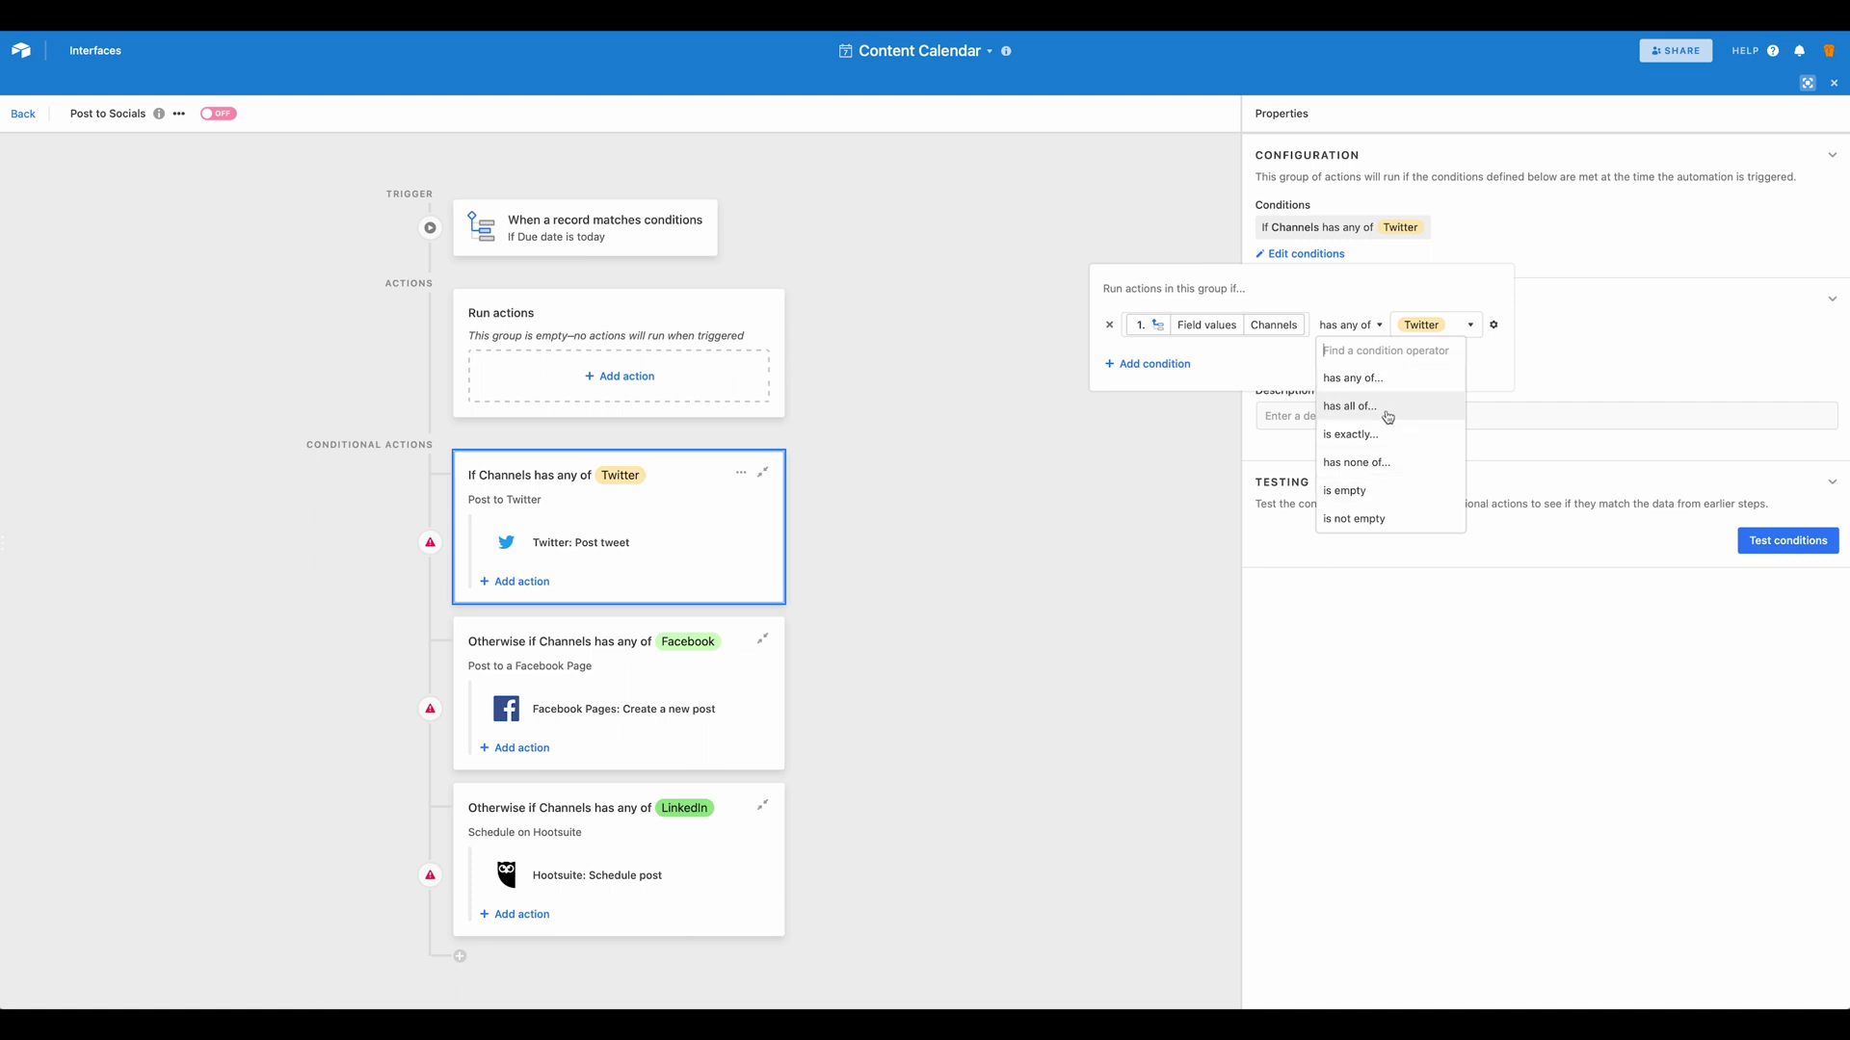
{"action": "left_click", "coordinate": [1459, 324]}
{"action": "left_click", "coordinate": [1455, 320]}
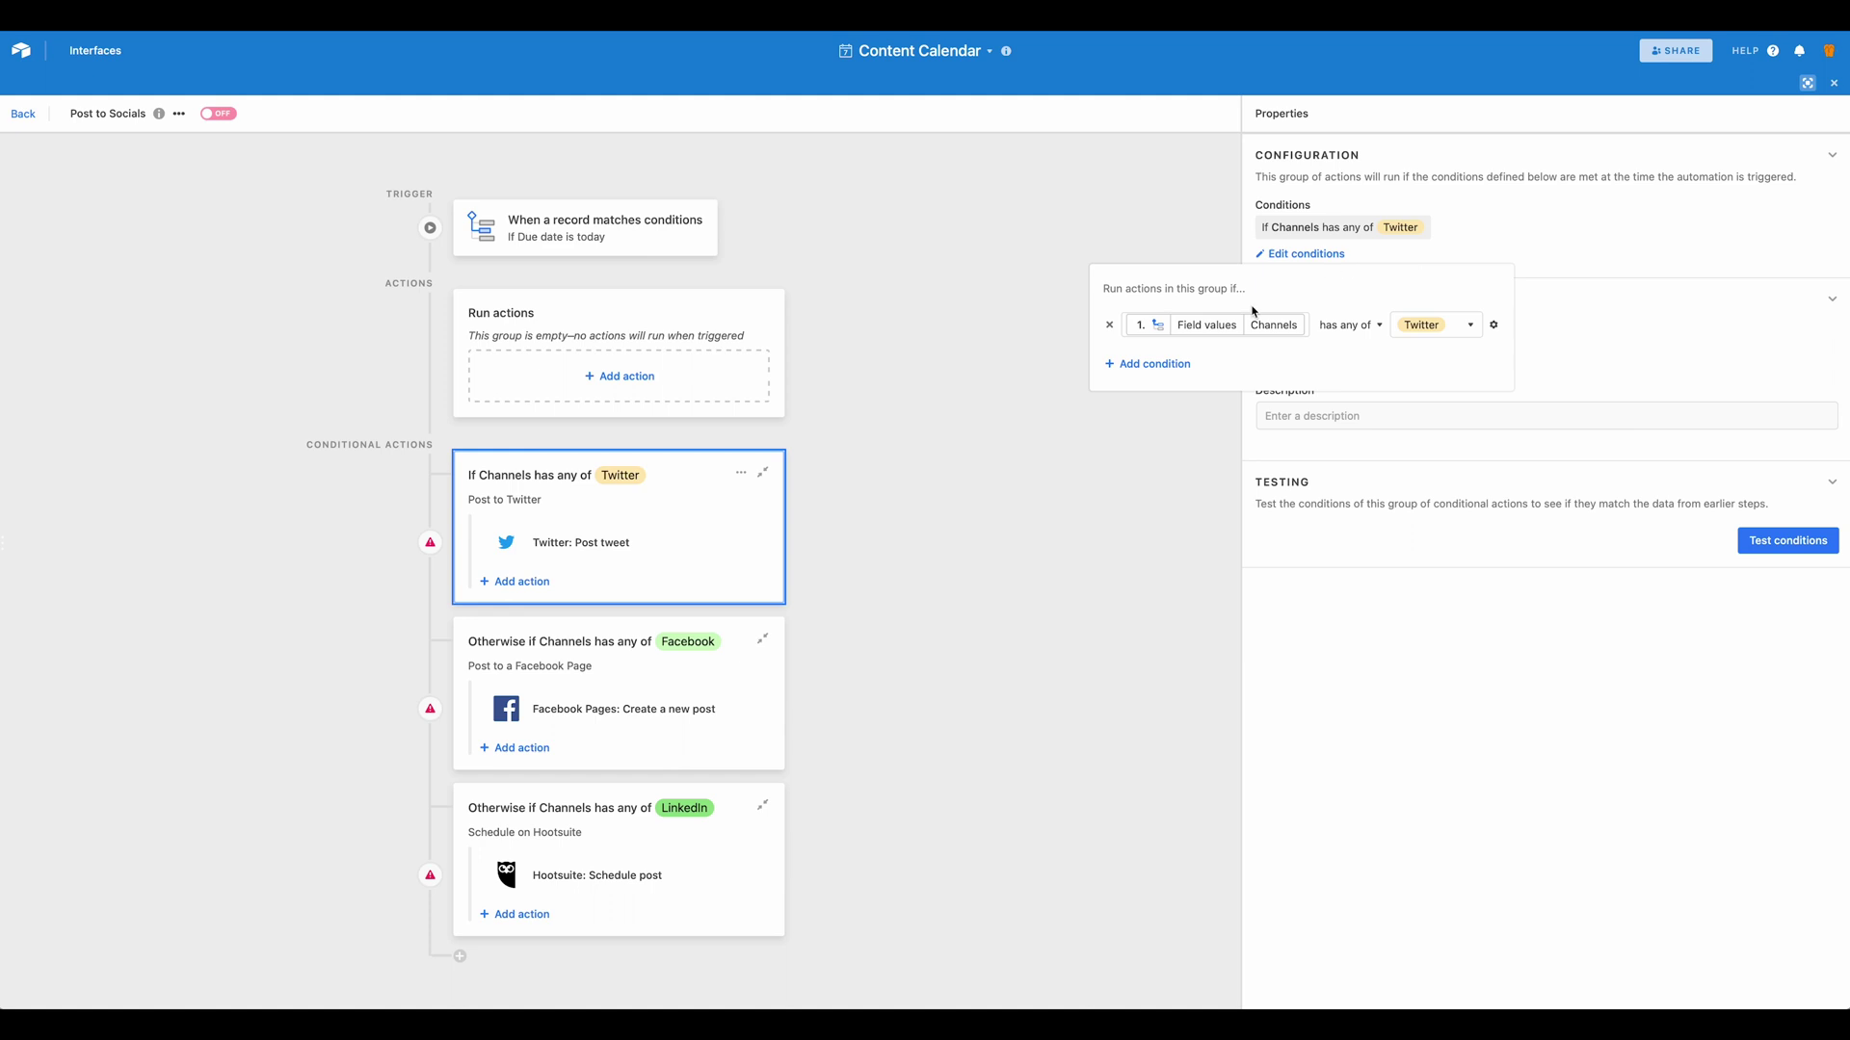
{"action": "left_click", "coordinate": [1594, 300]}
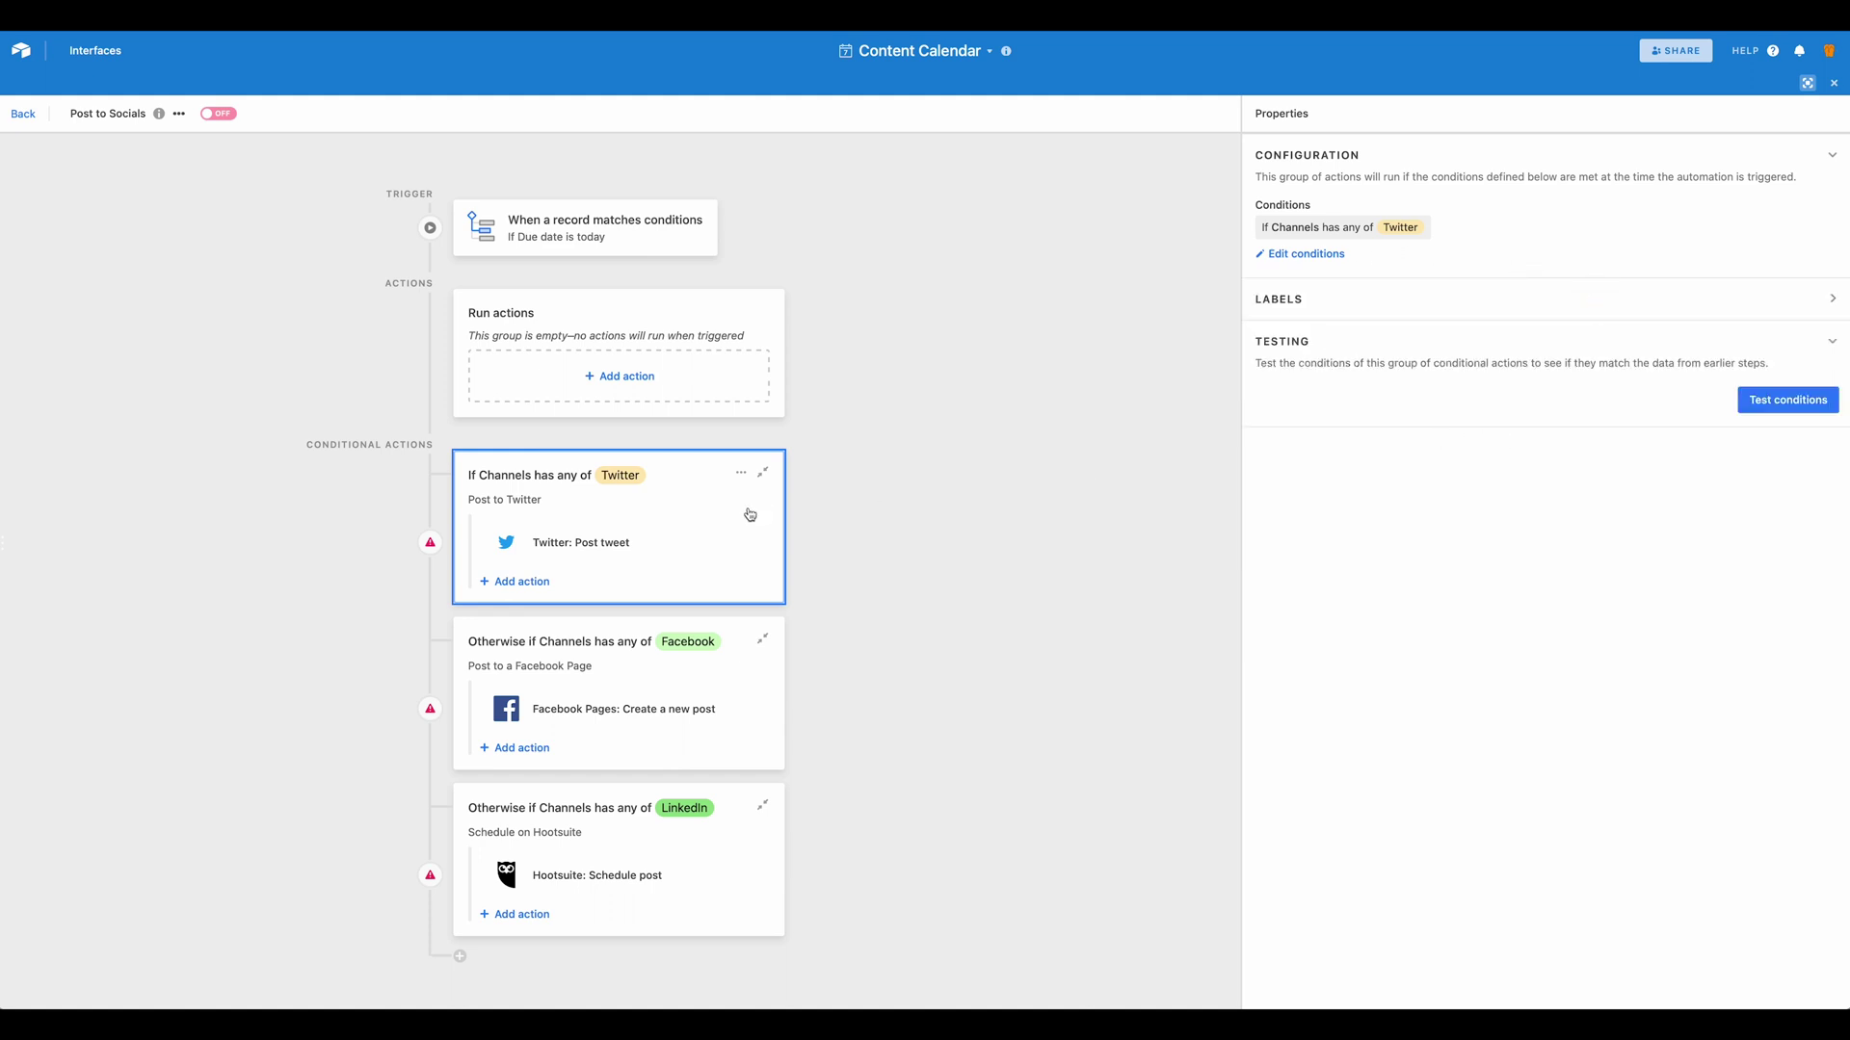
{"action": "left_click", "coordinate": [639, 547]}
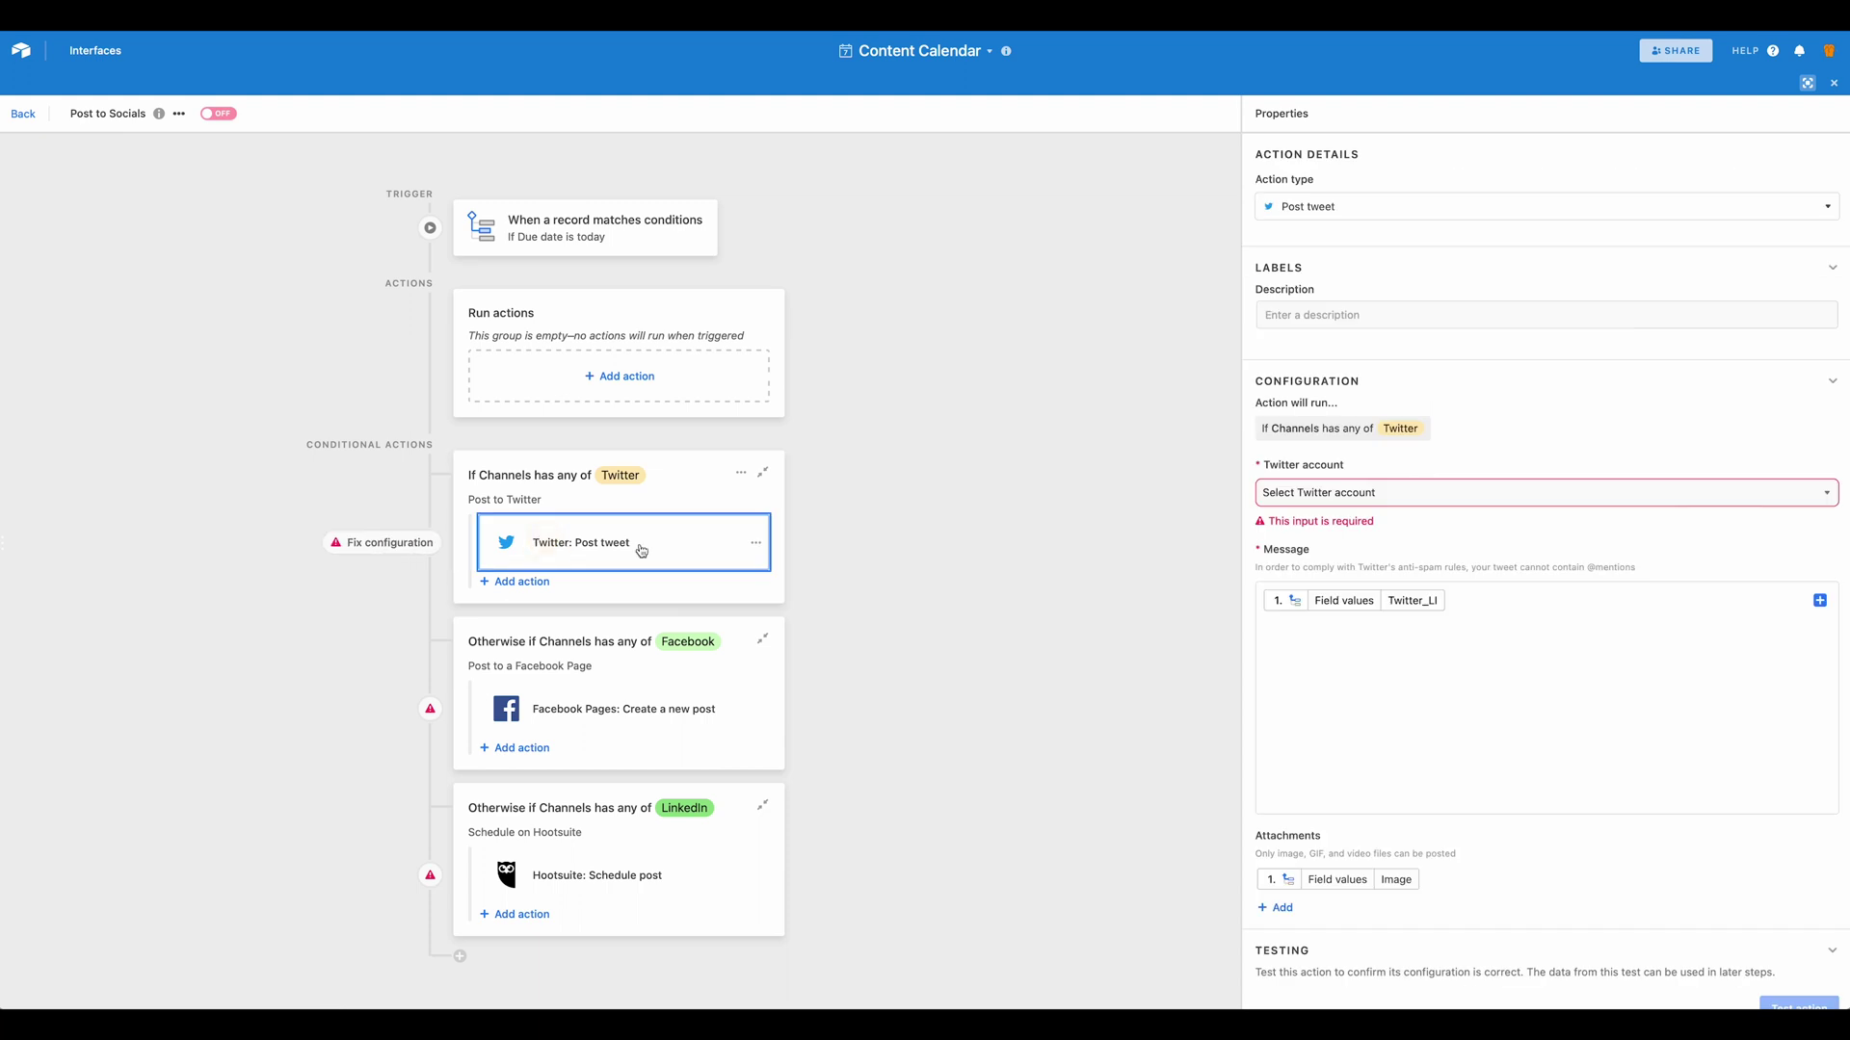
Review the tweet action's Twitter account list and browse record fields for the message
{"action": "left_click", "coordinate": [1405, 496]}
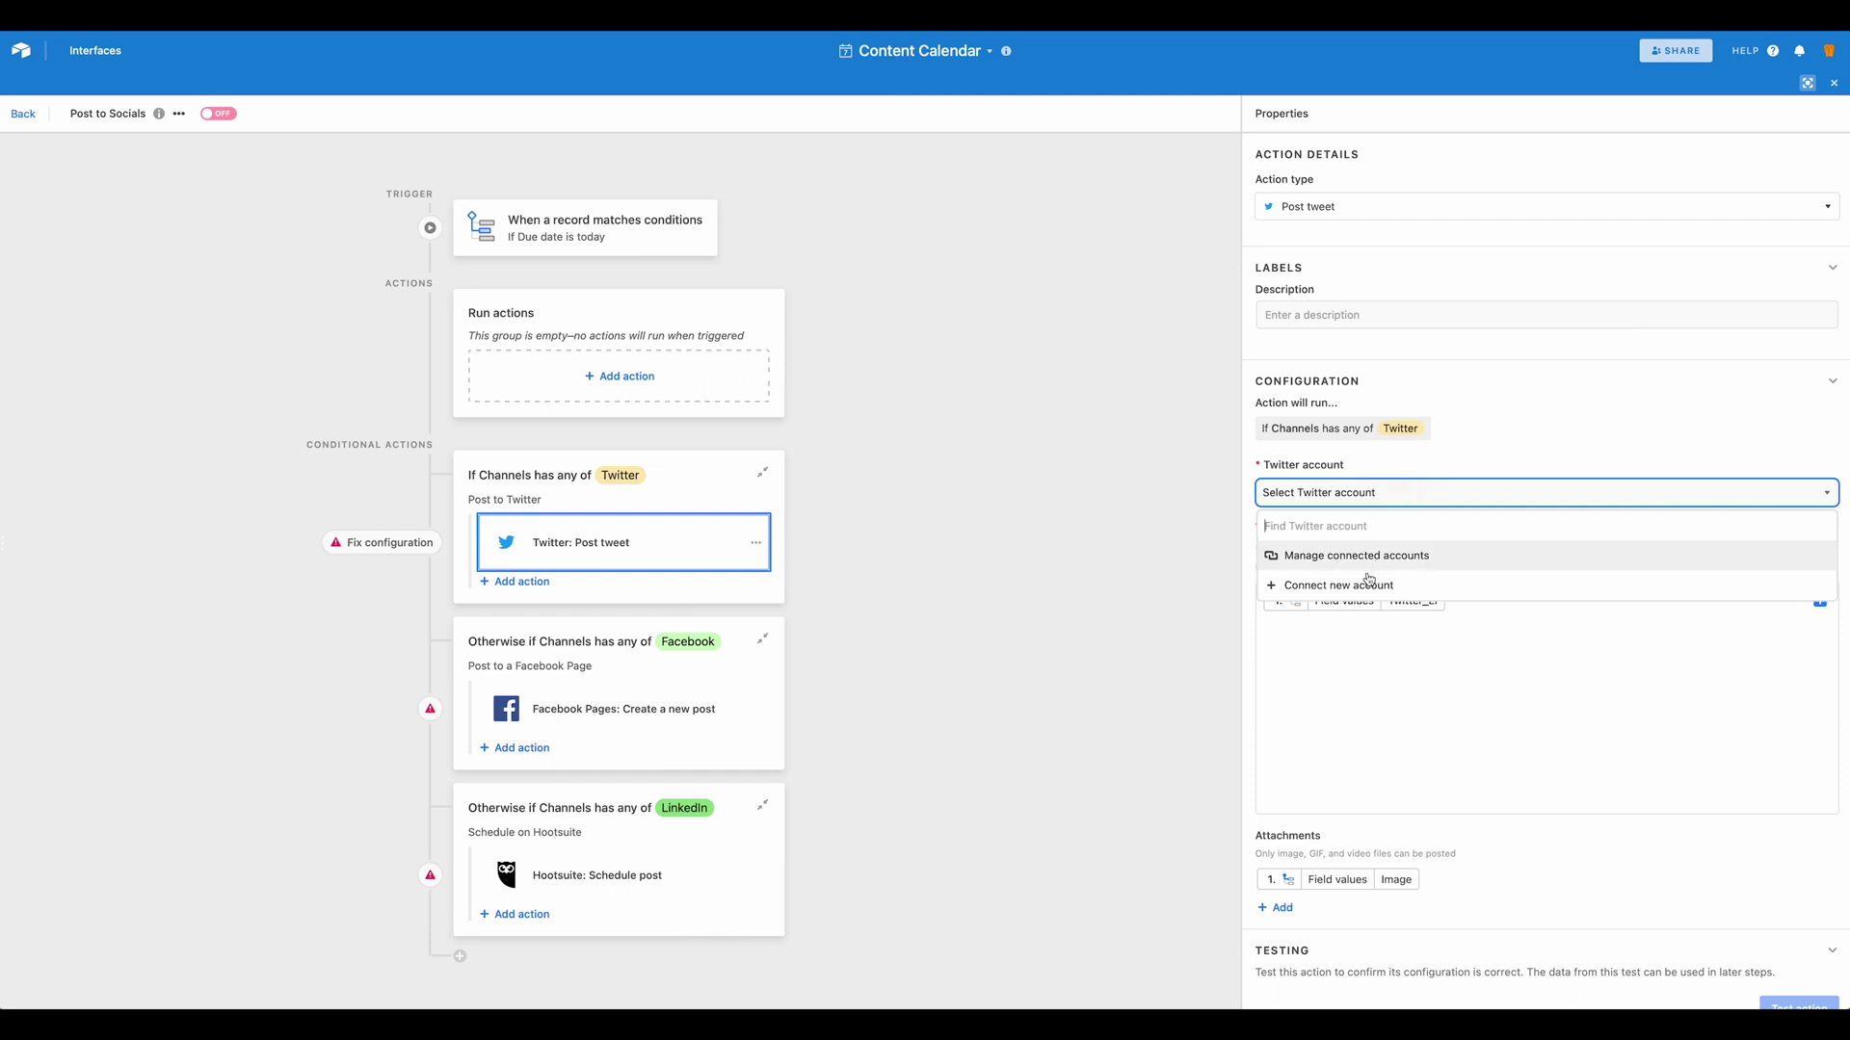
{"action": "left_click", "coordinate": [1452, 699]}
{"action": "left_click", "coordinate": [1819, 600]}
{"action": "left_click", "coordinate": [1801, 658]}
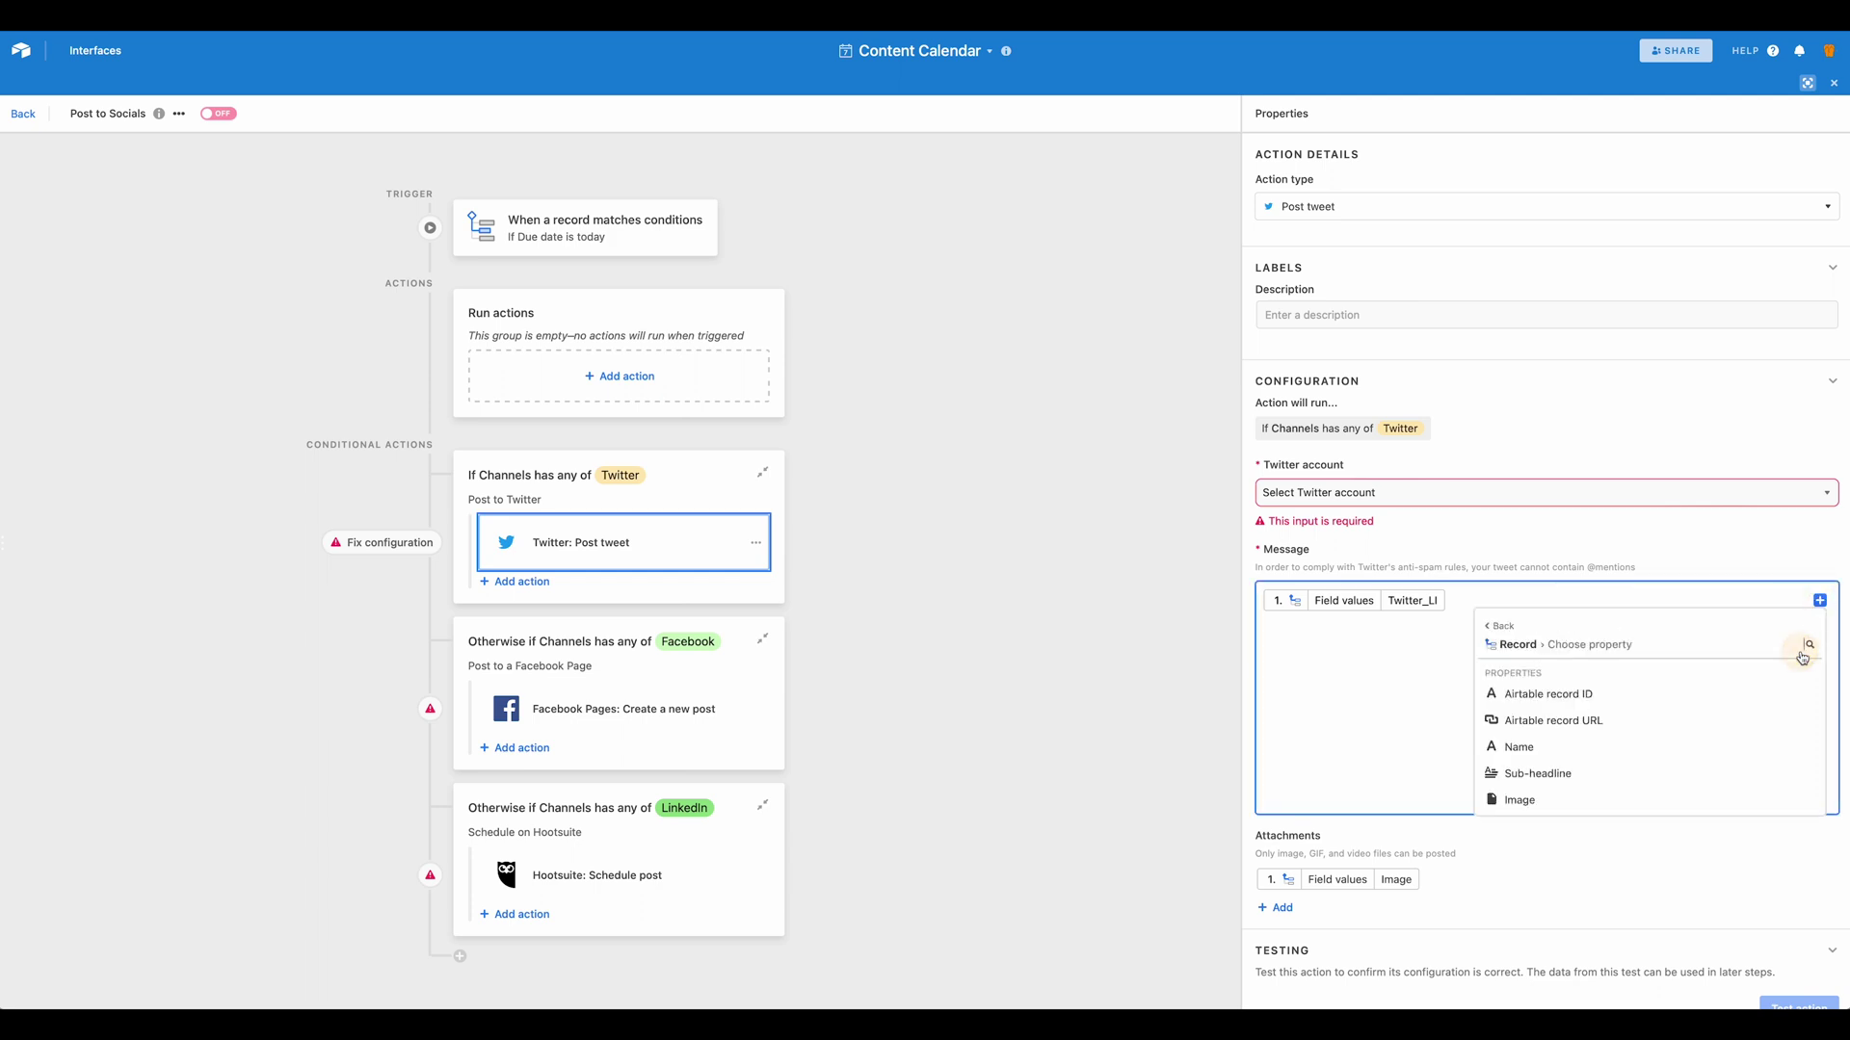
{"action": "scroll", "coordinate": [1668, 710], "scroll_direction": "down", "scroll_amount": 3}
{"action": "scroll", "coordinate": [1638, 717], "scroll_direction": "up", "scroll_amount": 2}
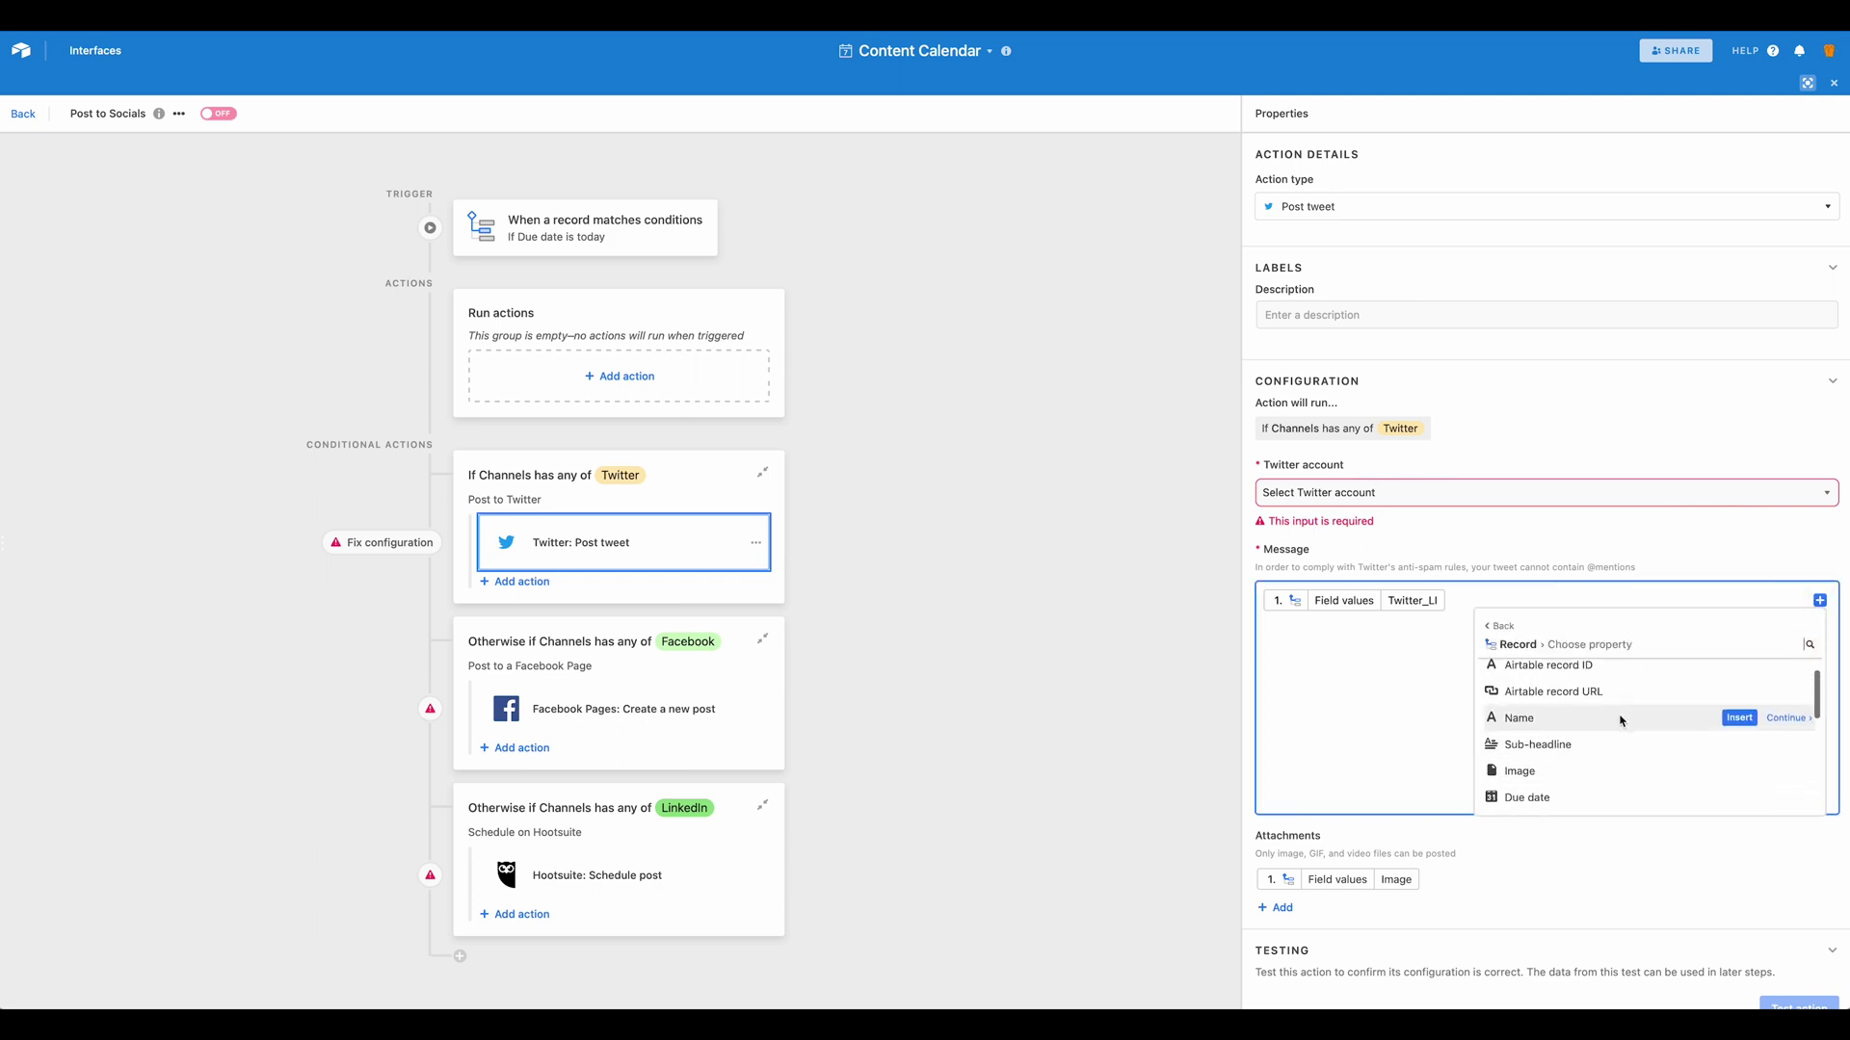
{"action": "scroll", "coordinate": [1584, 757], "scroll_direction": "down", "scroll_amount": 2}
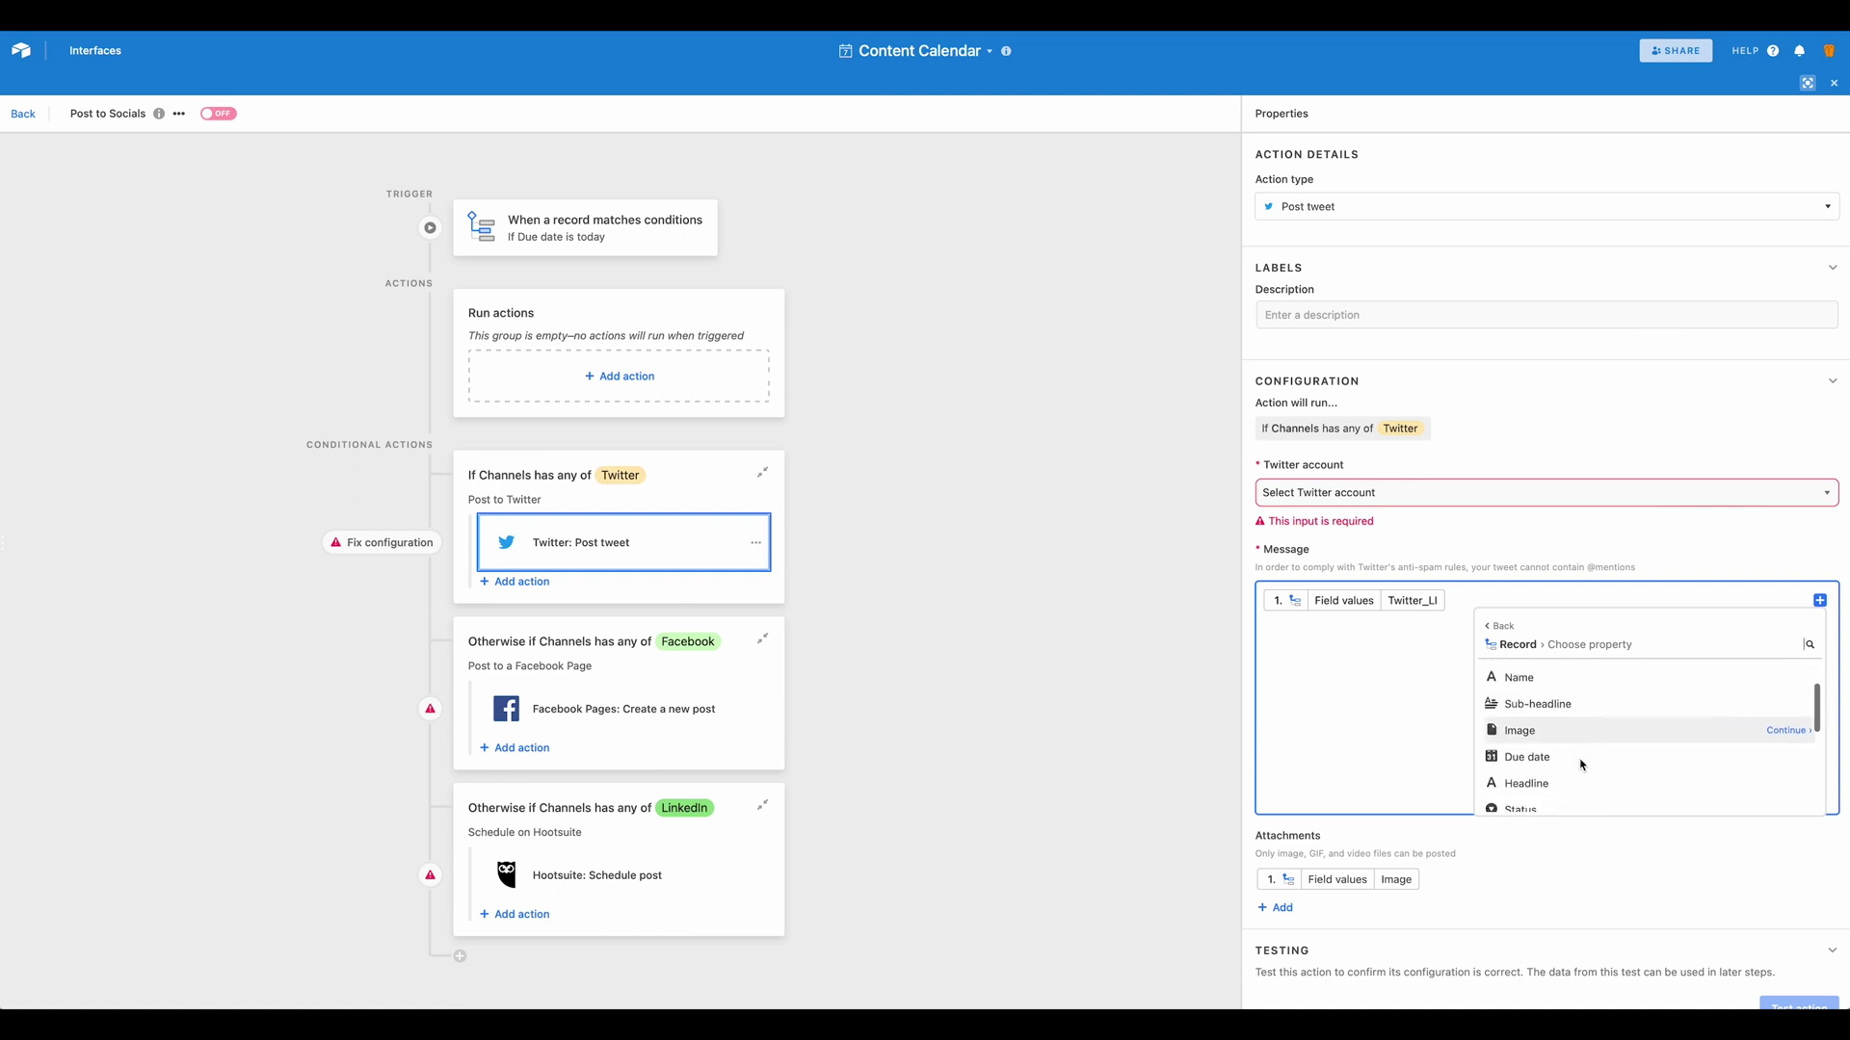
{"action": "scroll", "coordinate": [1627, 748], "scroll_direction": "down", "scroll_amount": 4}
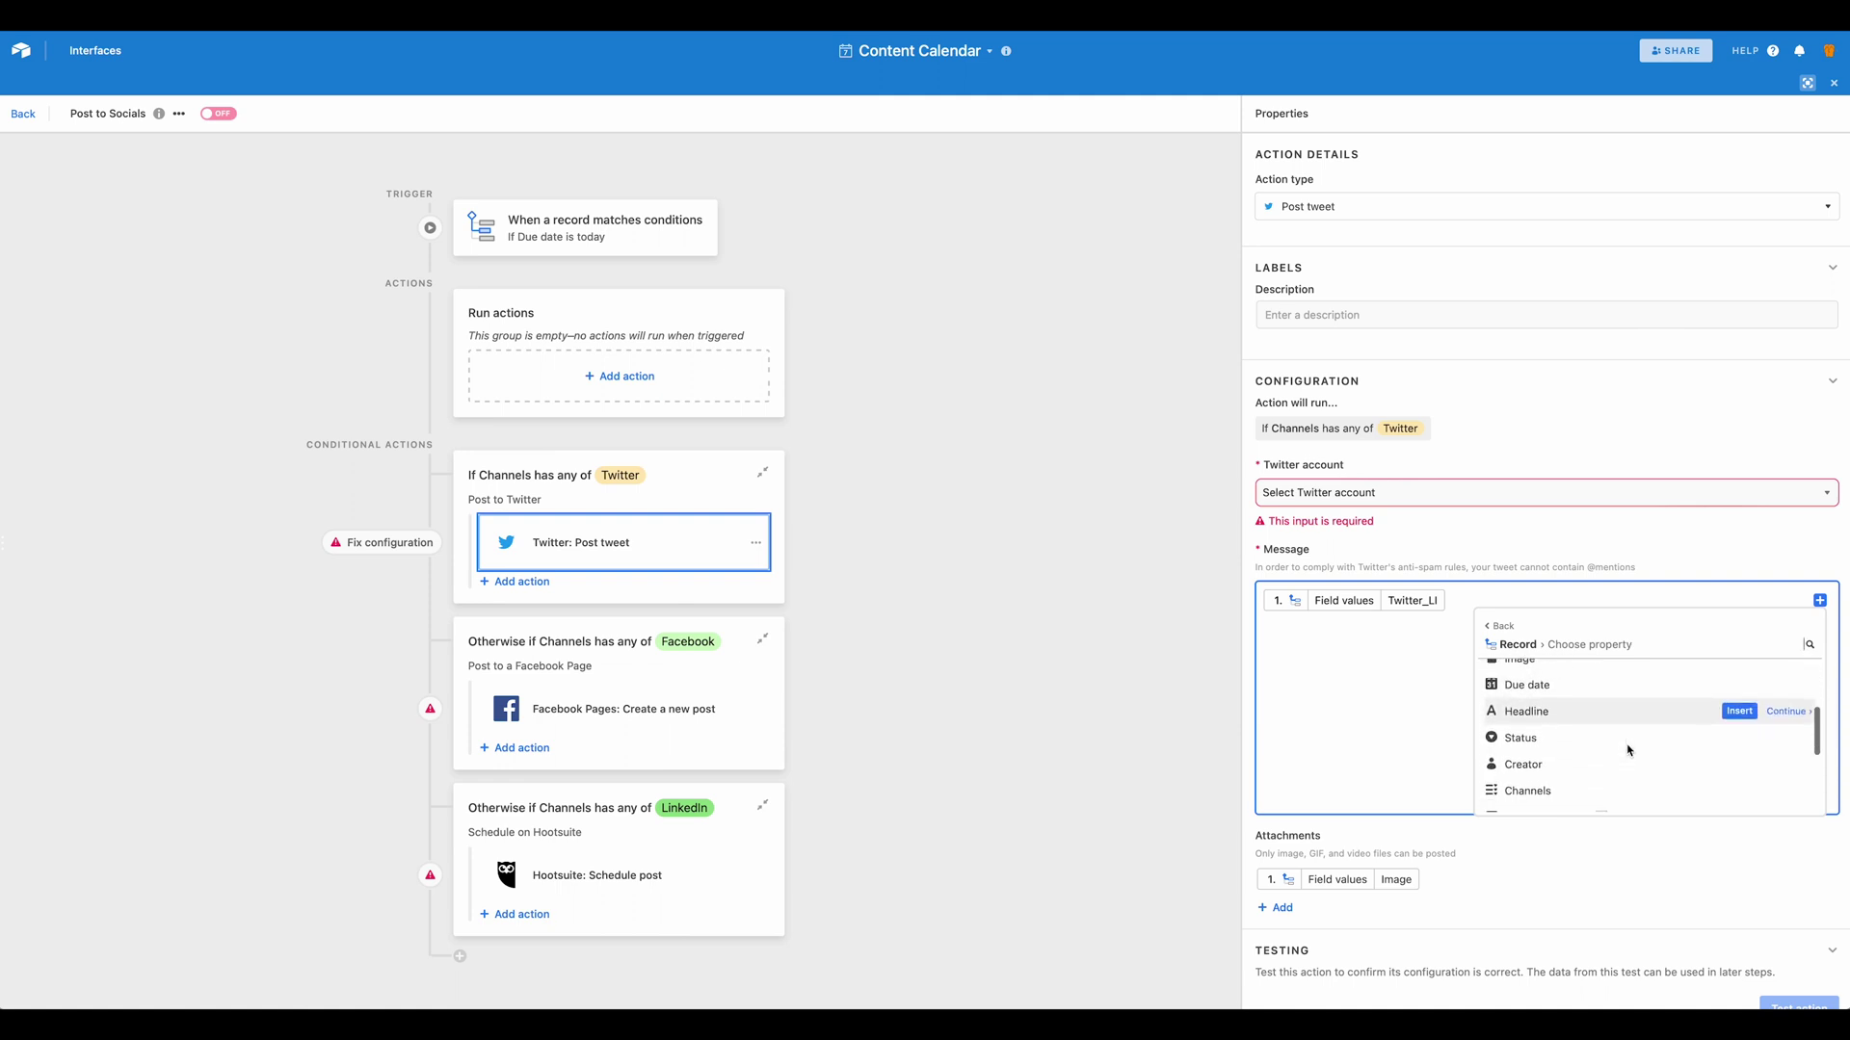
{"action": "scroll", "coordinate": [1615, 756], "scroll_direction": "down", "scroll_amount": 1}
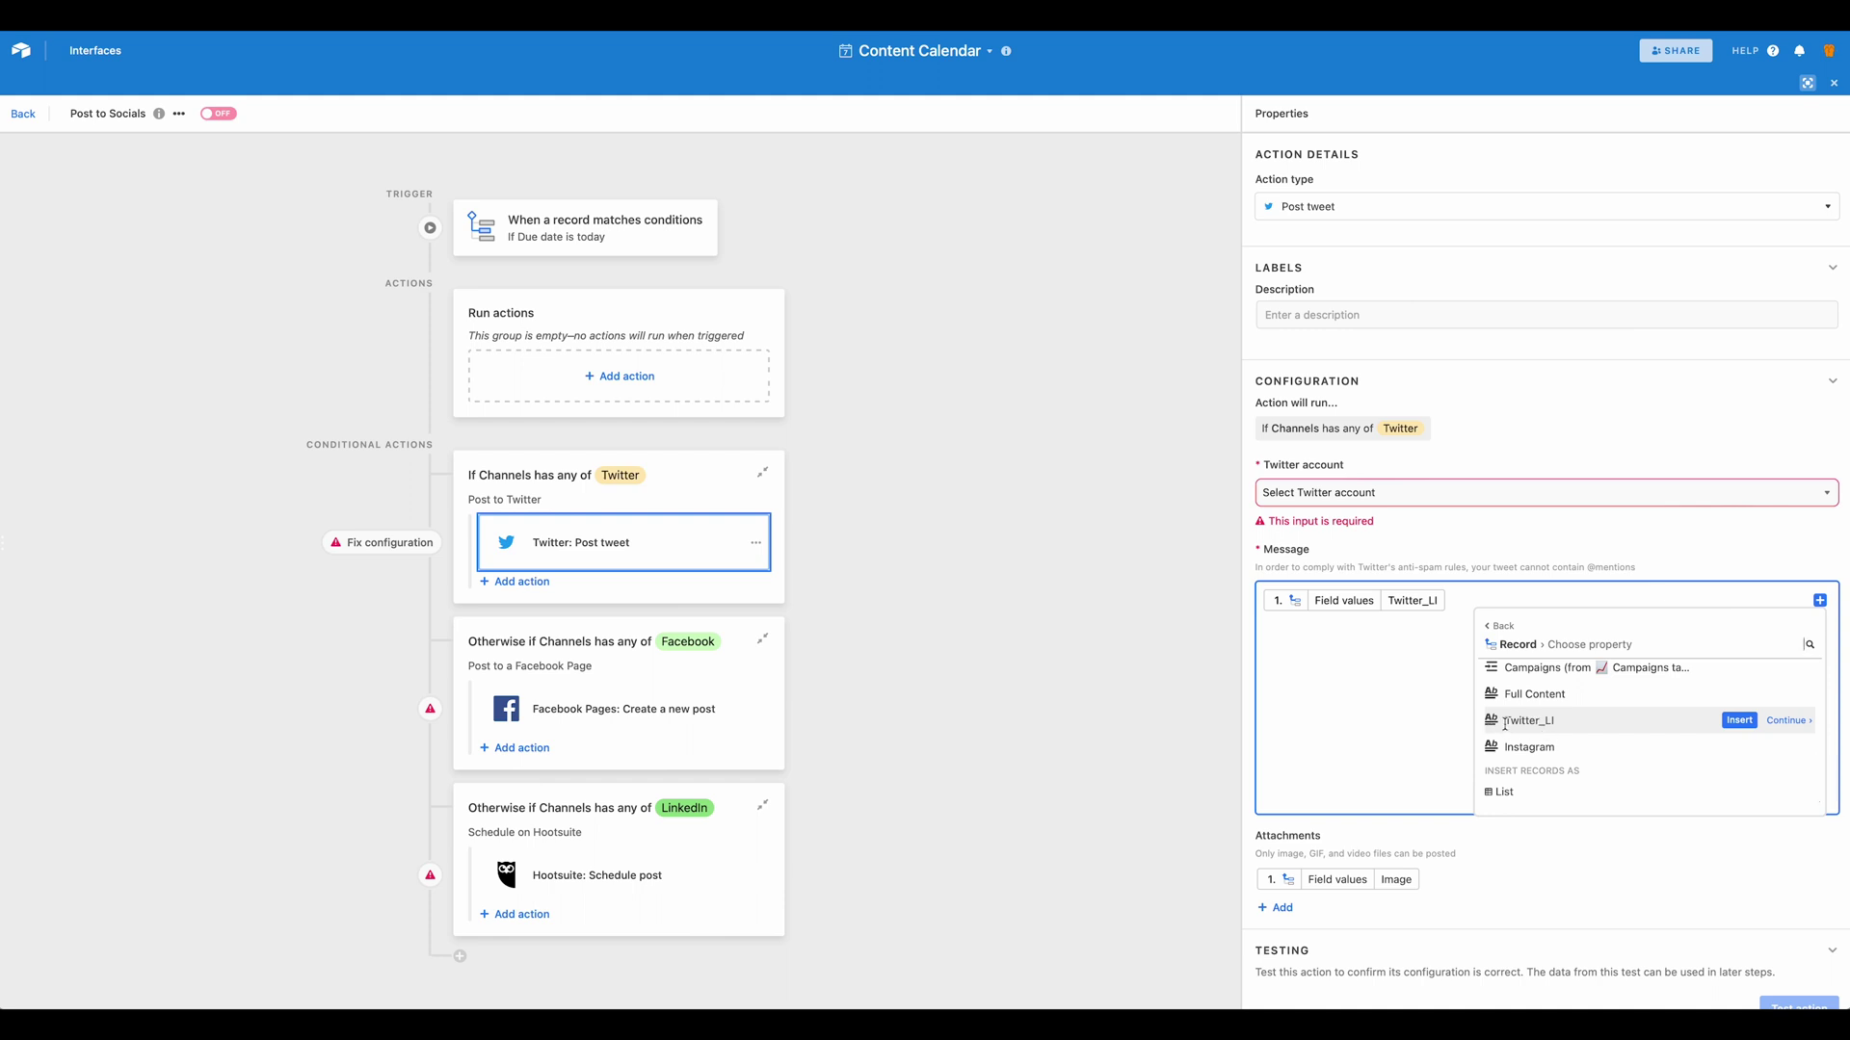
Dismiss the field list and show the Facebook branch's Channels-has-any-of-Facebook condition
{"action": "left_click", "coordinate": [1396, 713]}
{"action": "scroll", "coordinate": [1402, 714], "scroll_direction": "down", "scroll_amount": 1}
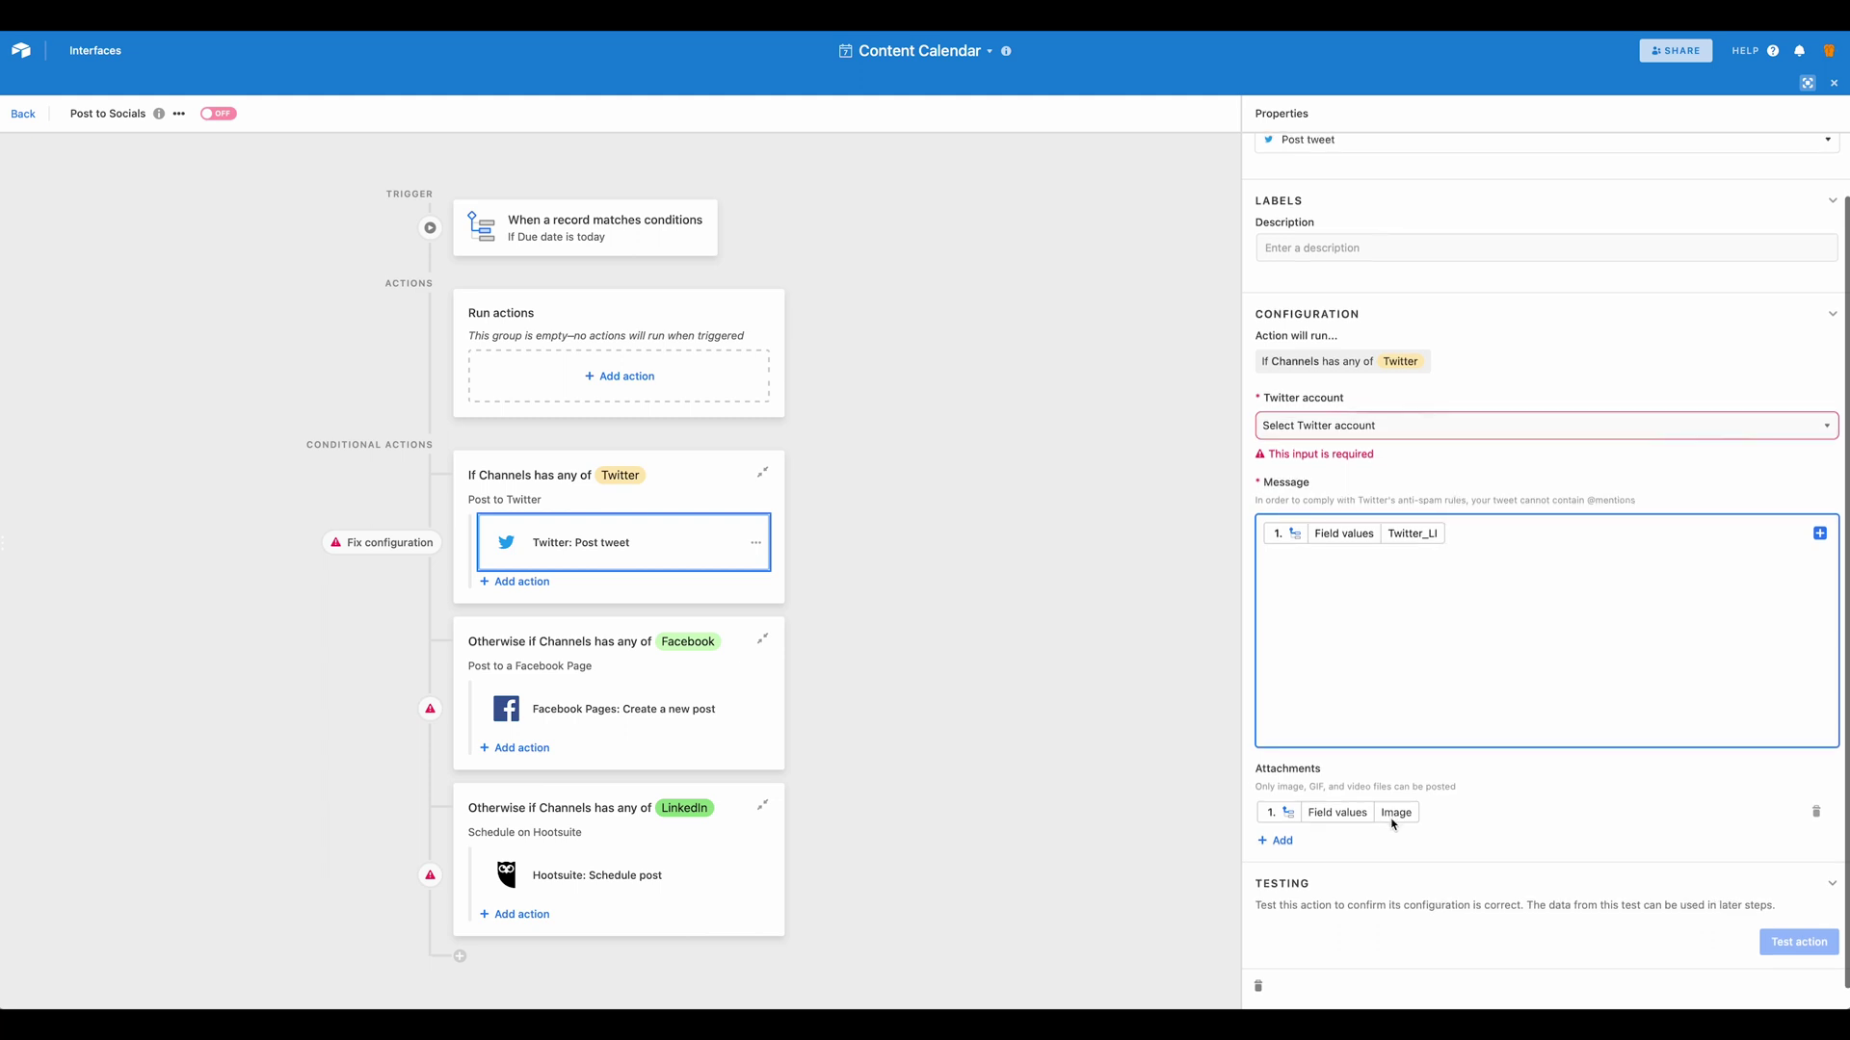
{"action": "scroll", "coordinate": [1392, 823], "scroll_direction": "up", "scroll_amount": 1}
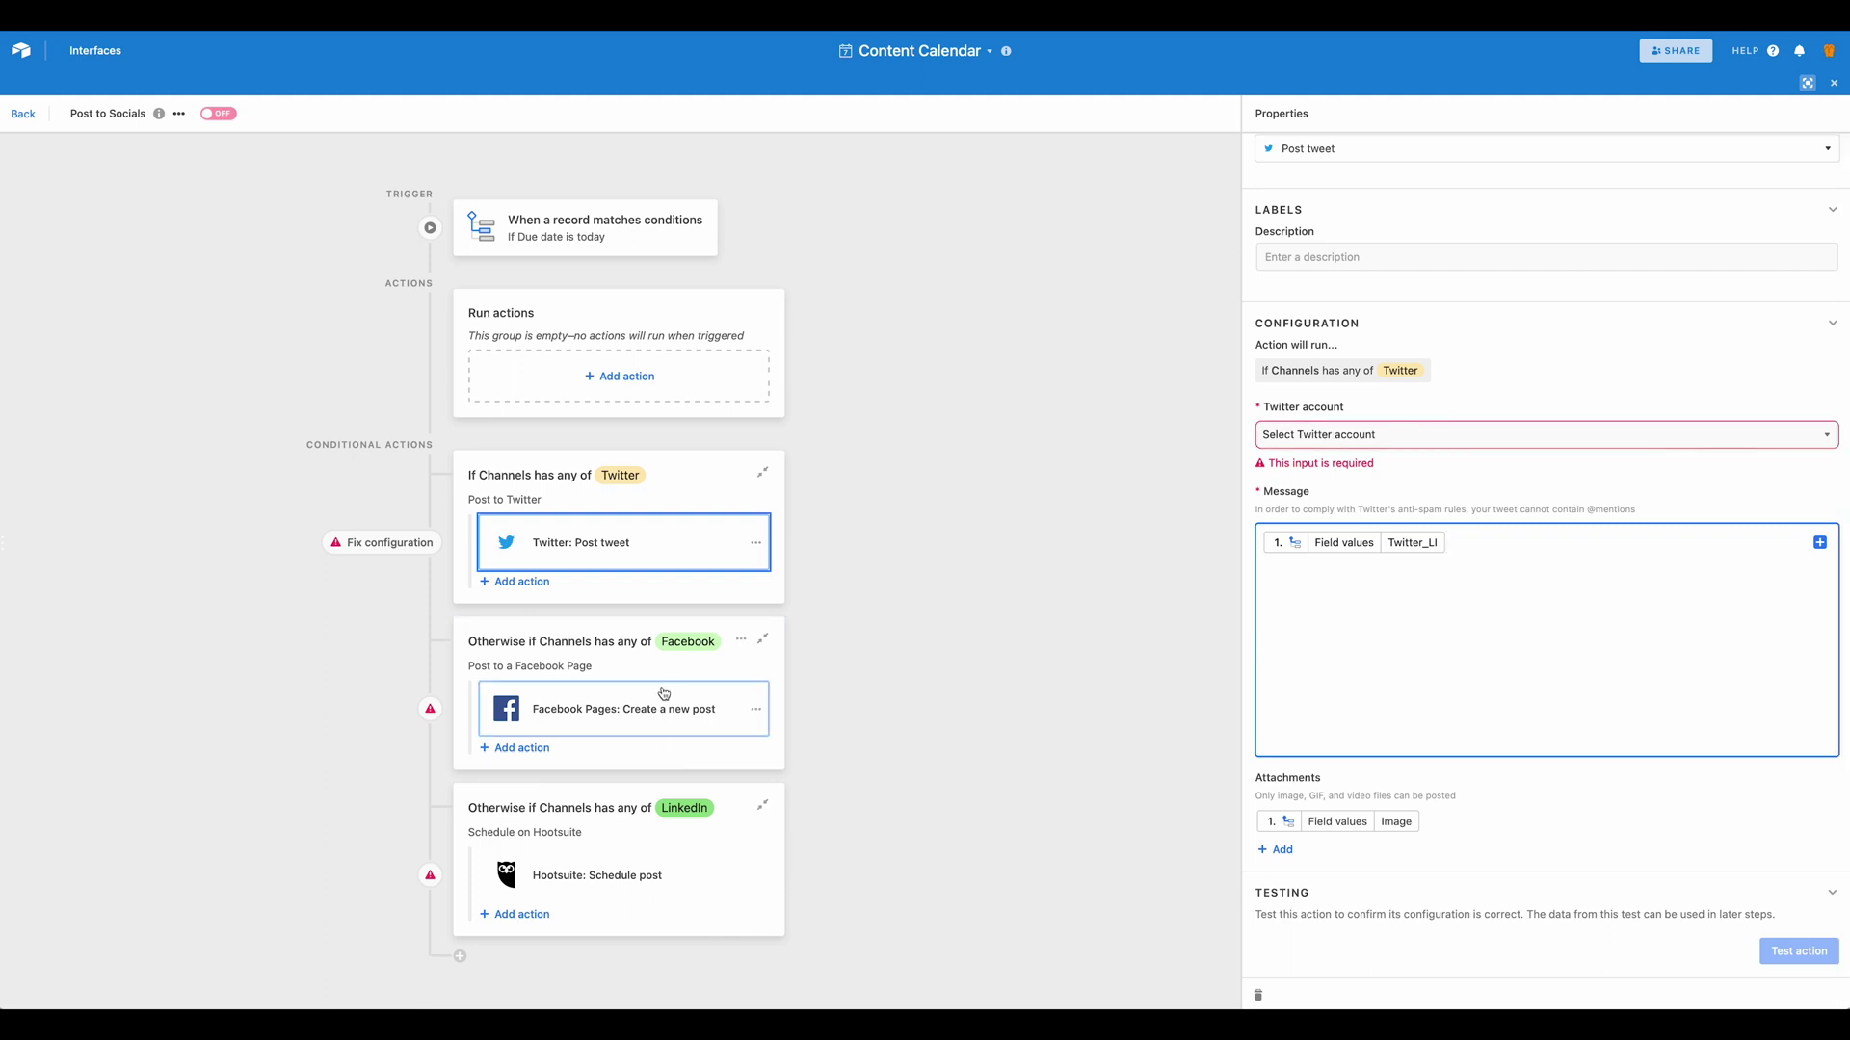
{"action": "left_click", "coordinate": [581, 642]}
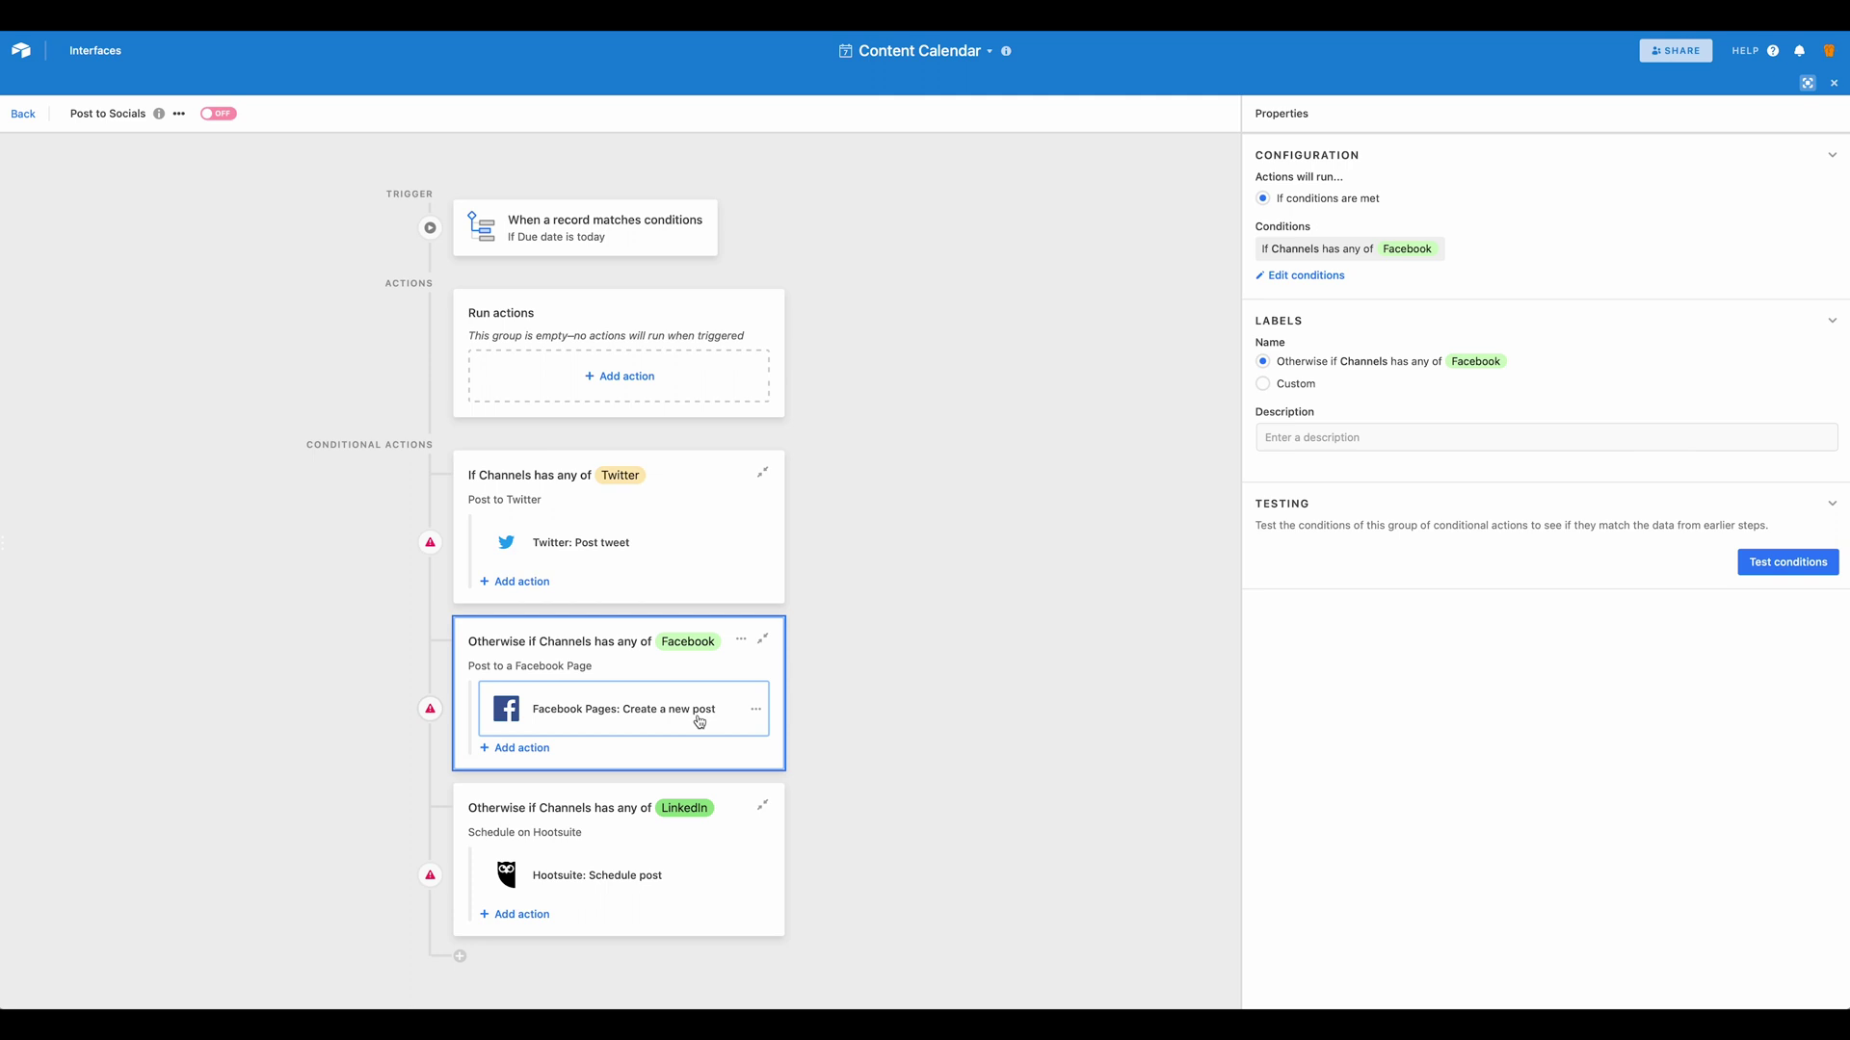
Review the Facebook post action's properties, then close them to show the empty Run History
{"action": "left_click", "coordinate": [756, 713]}
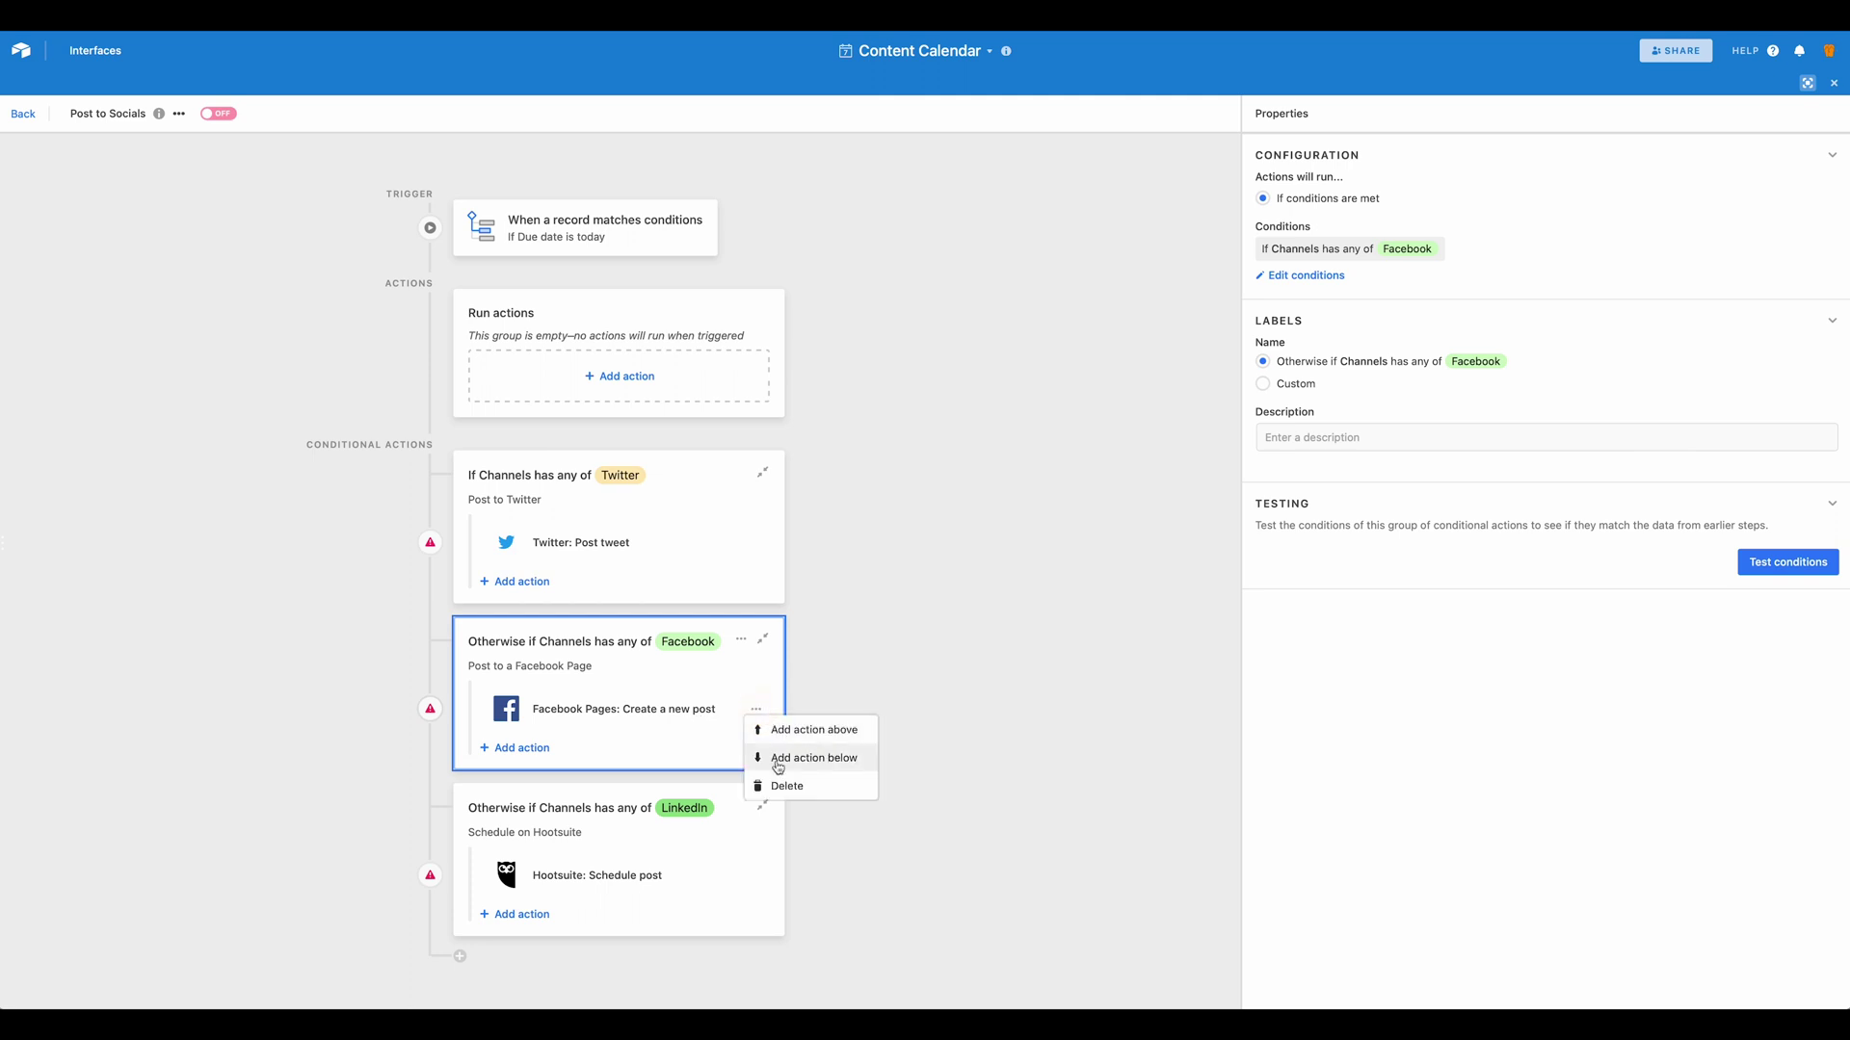
{"action": "left_click", "coordinate": [566, 711]}
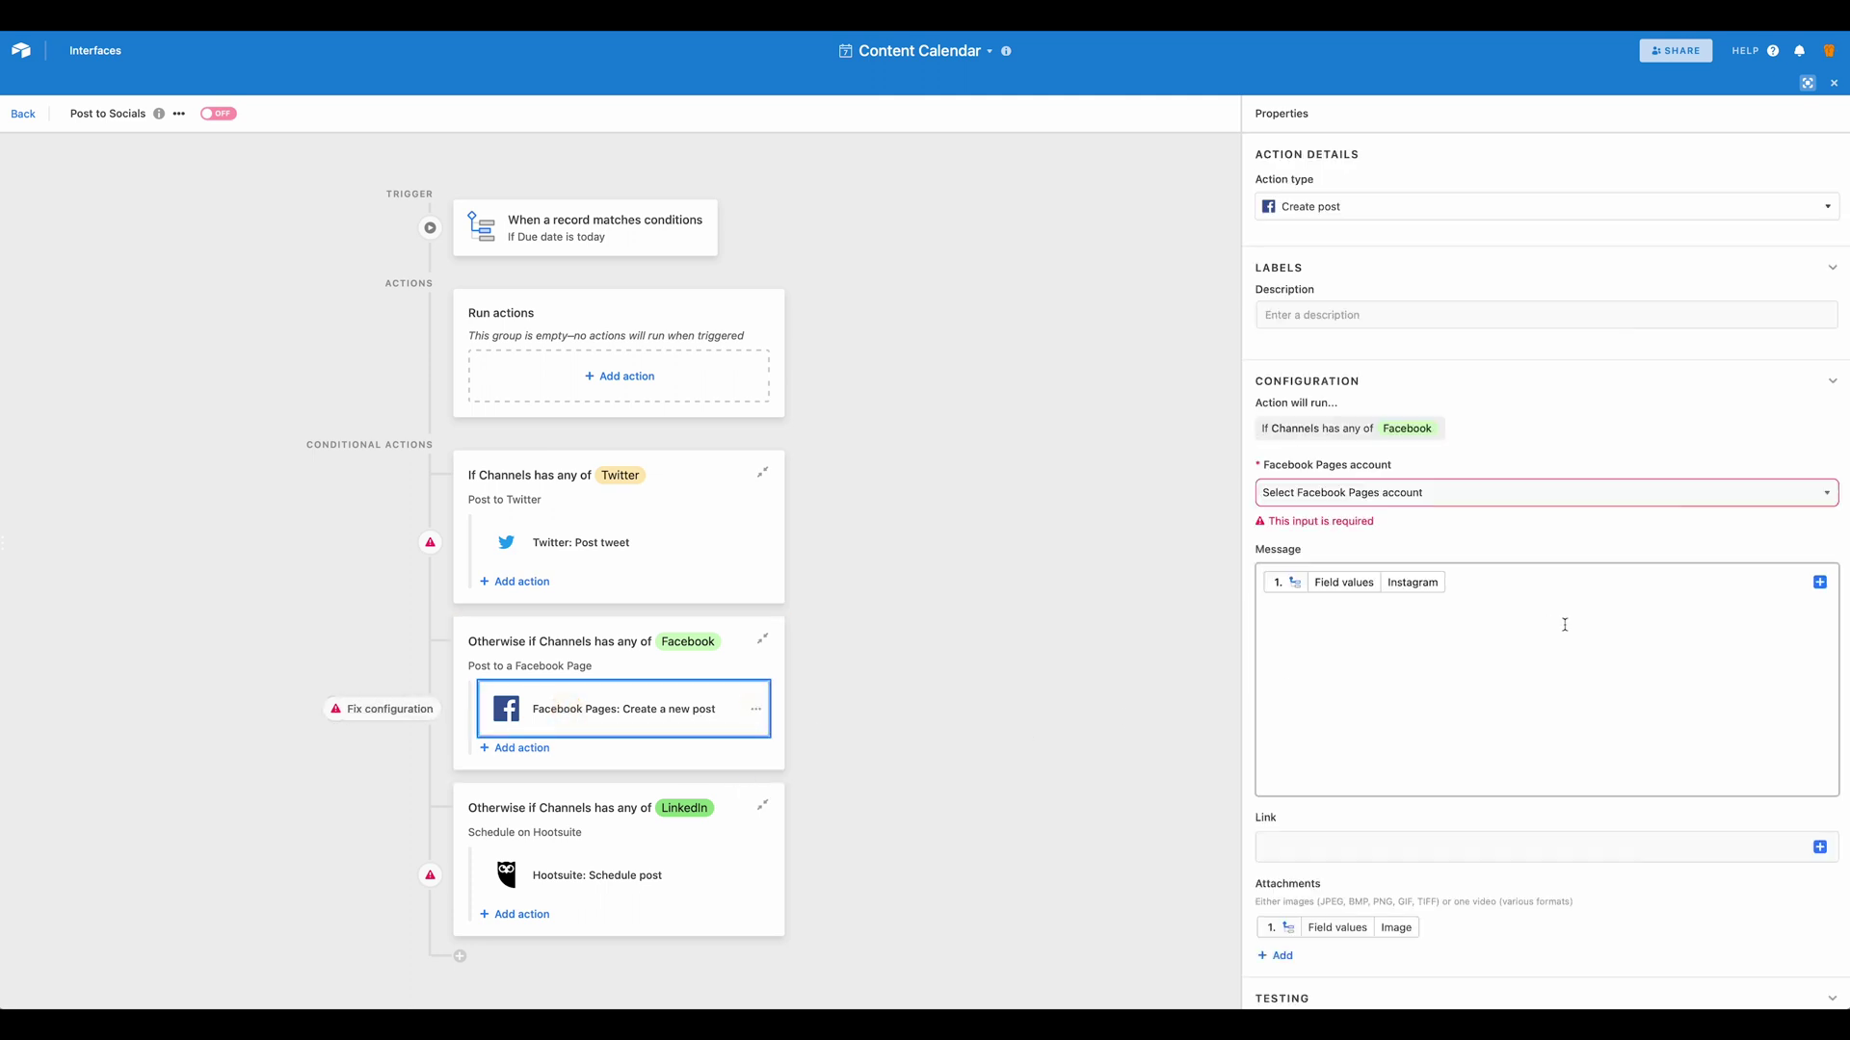
{"action": "scroll", "coordinate": [1418, 623], "scroll_direction": "down", "scroll_amount": 2}
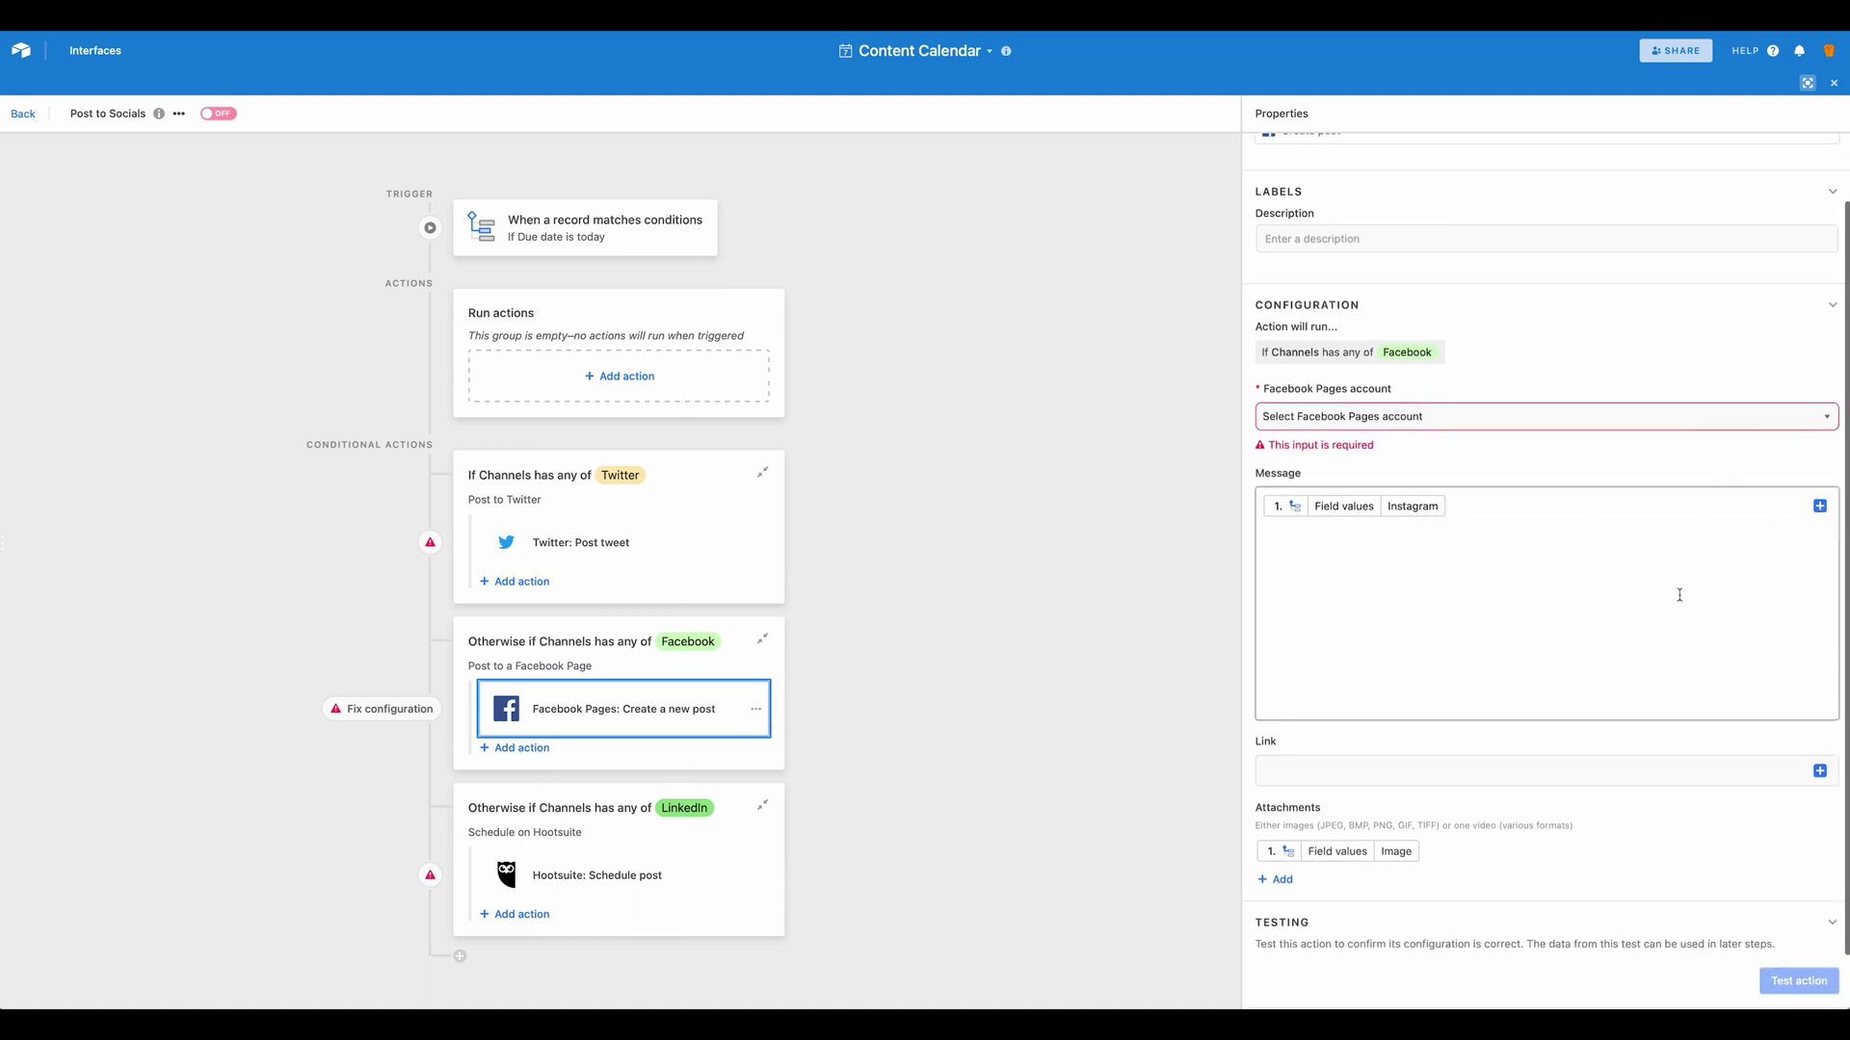
{"action": "scroll", "coordinate": [1679, 596], "scroll_direction": "down", "scroll_amount": 2}
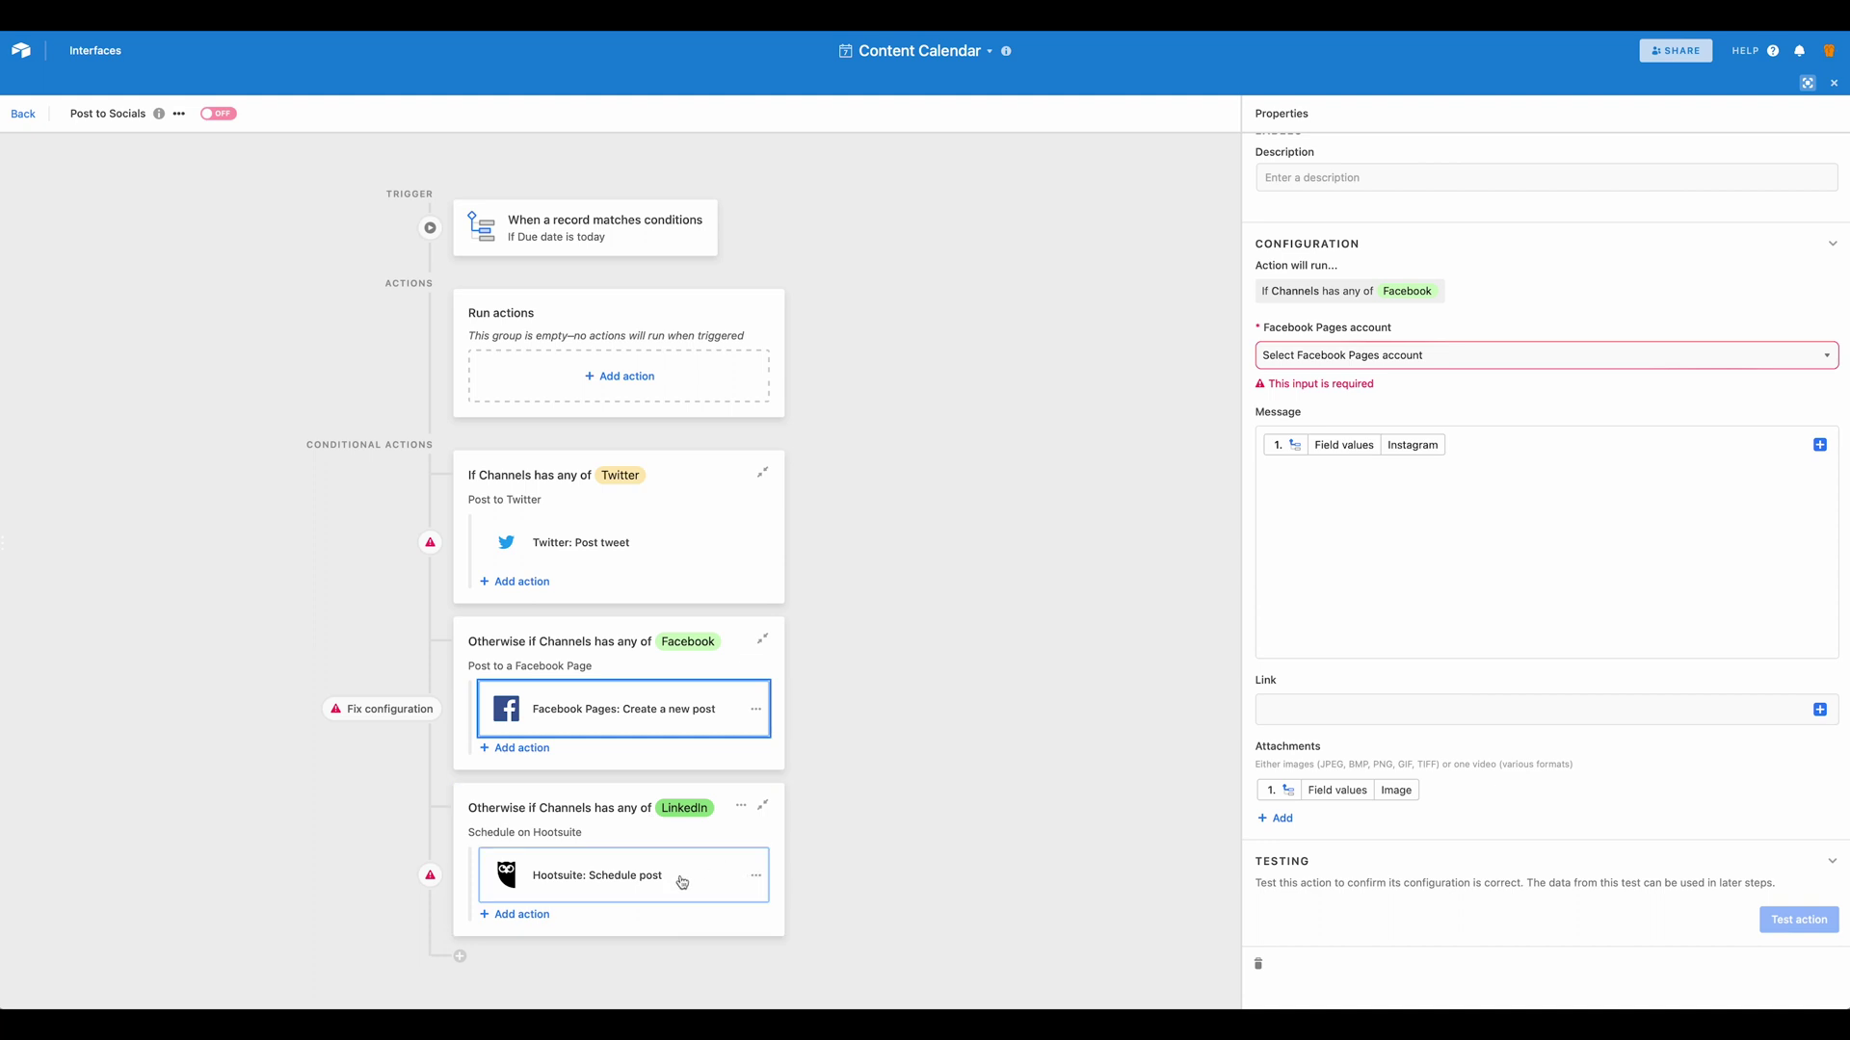
{"action": "left_click", "coordinate": [957, 585]}
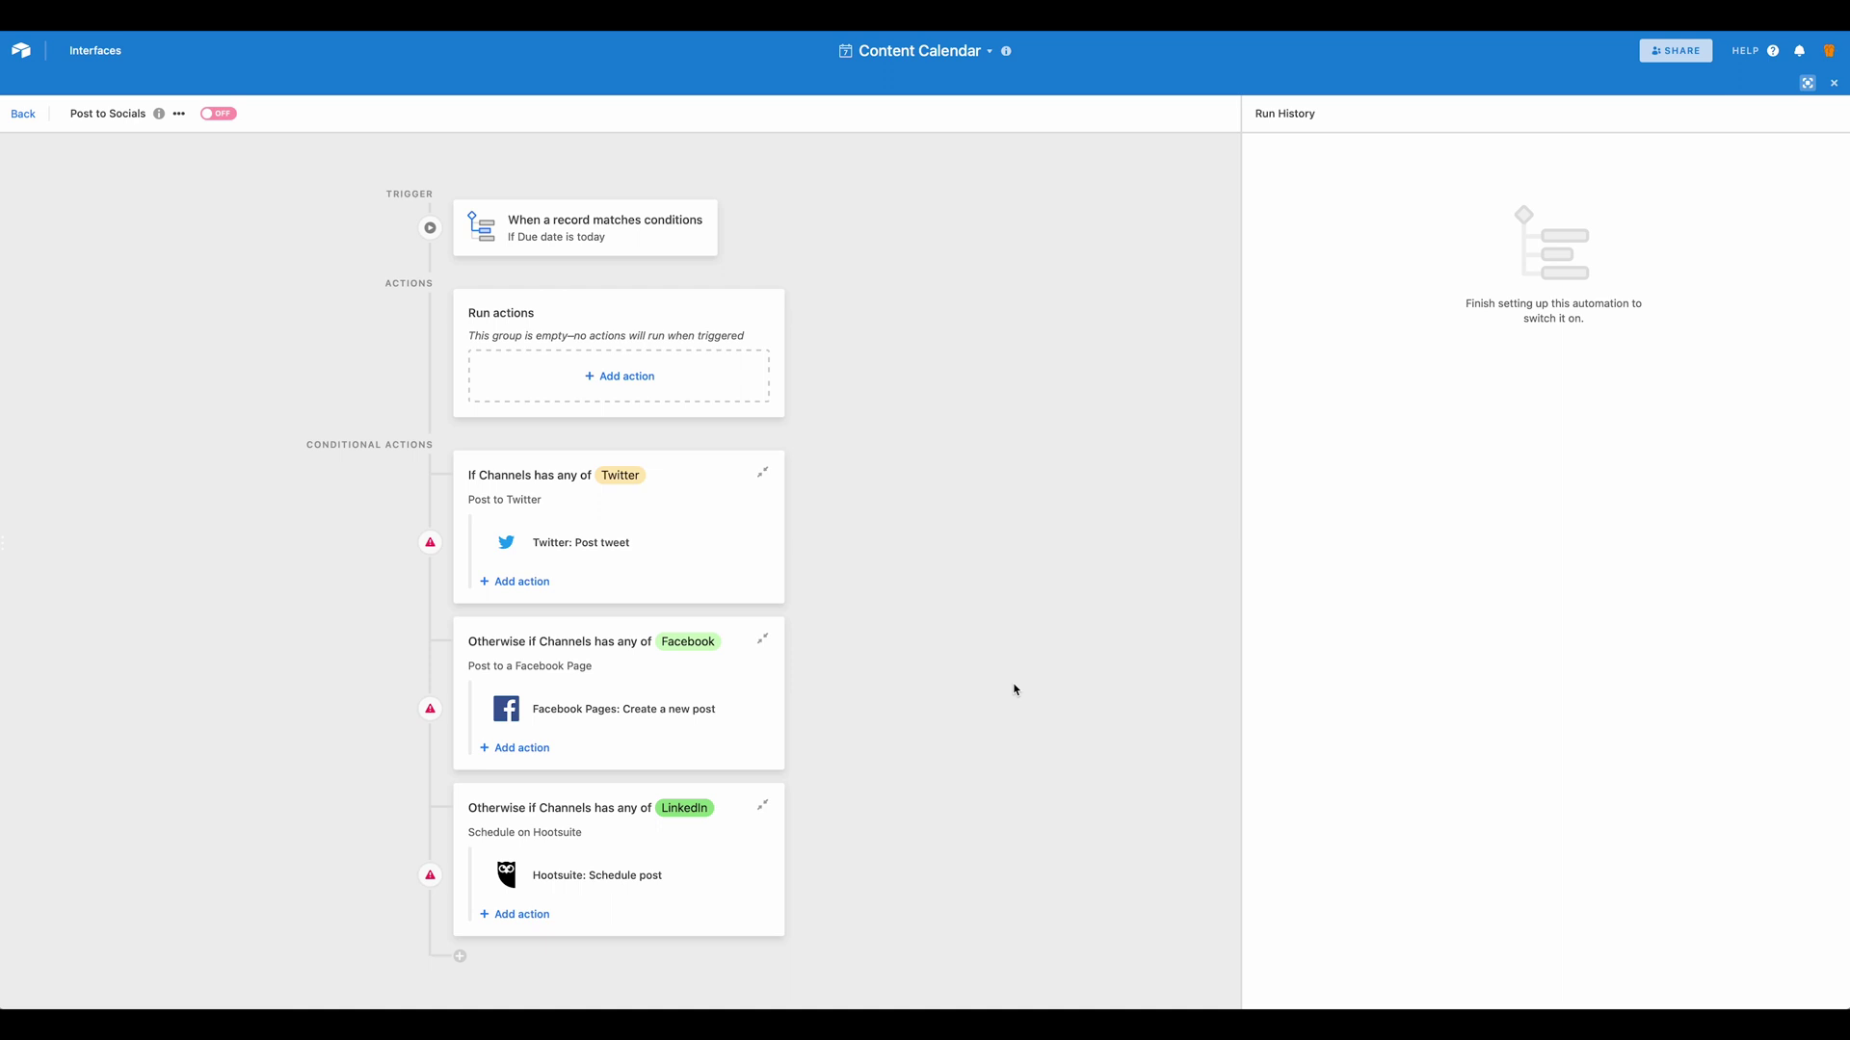
Add a new conditional group with the condition Record › Channels has any of Blog
{"action": "left_click", "coordinate": [460, 956]}
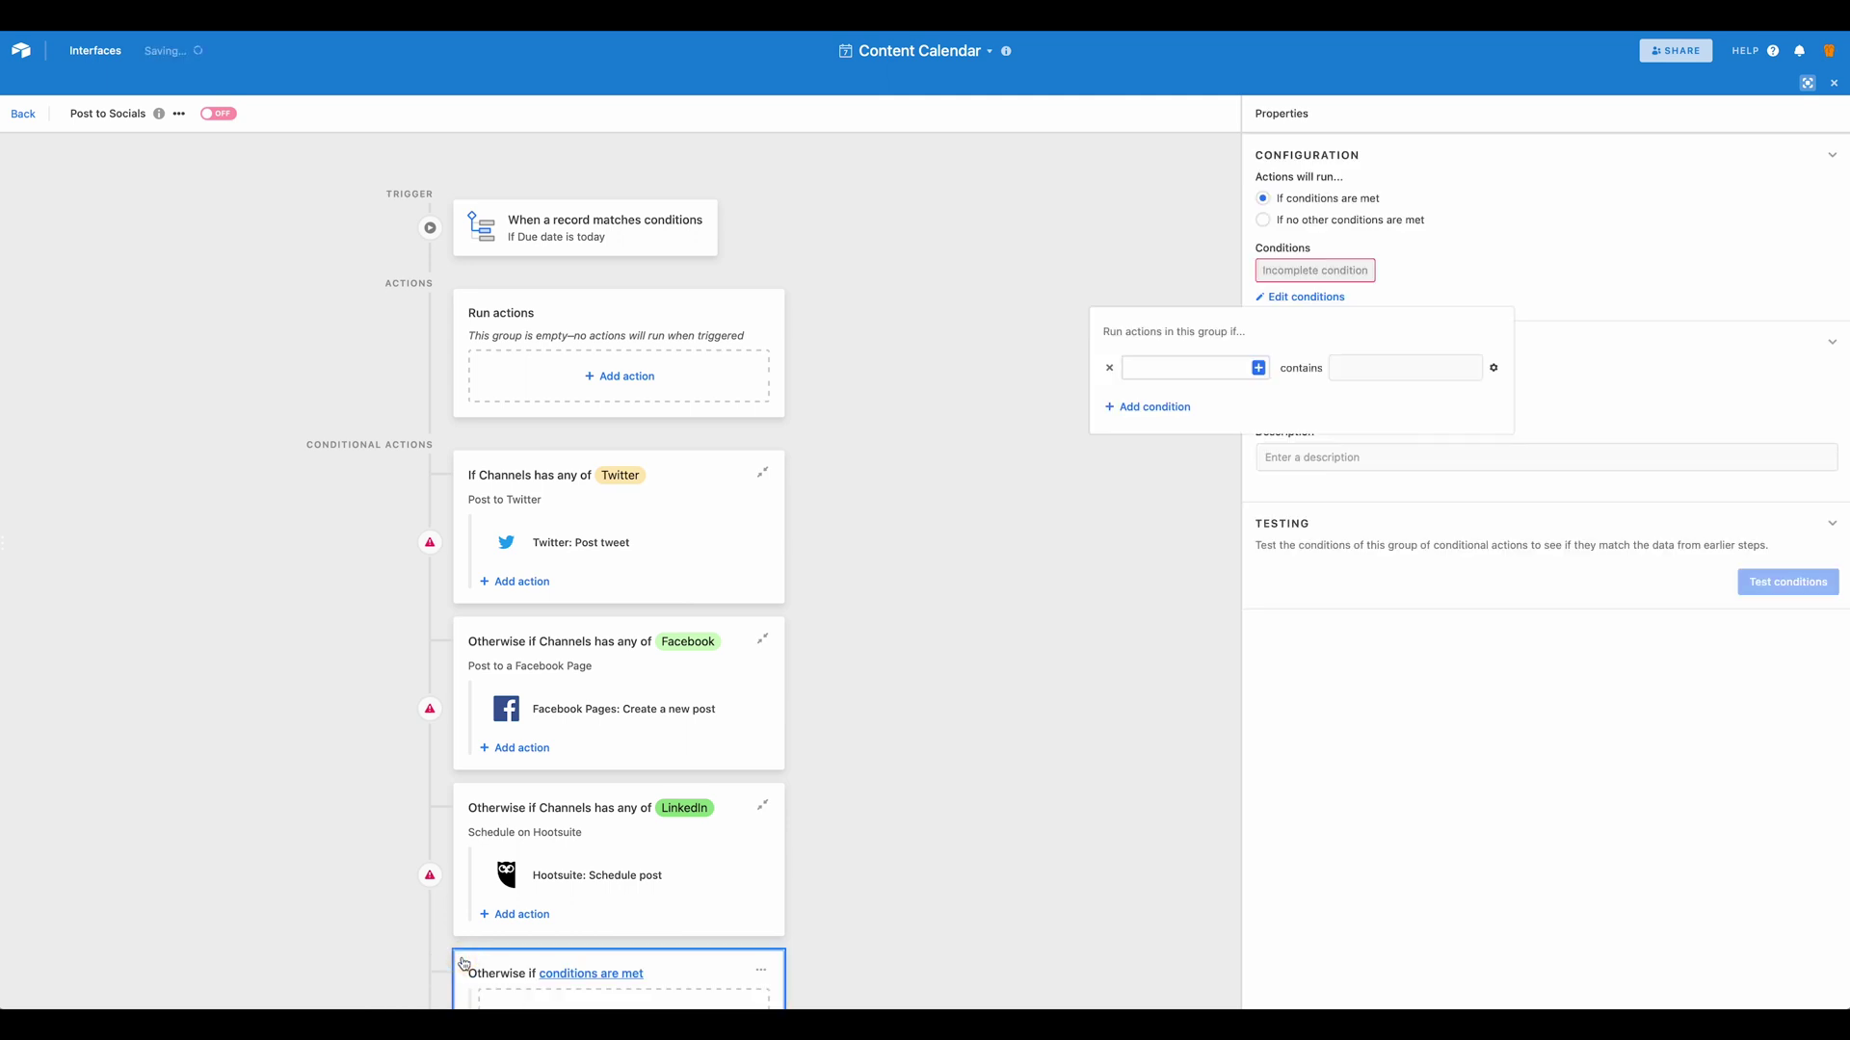
{"action": "left_click", "coordinate": [1200, 374]}
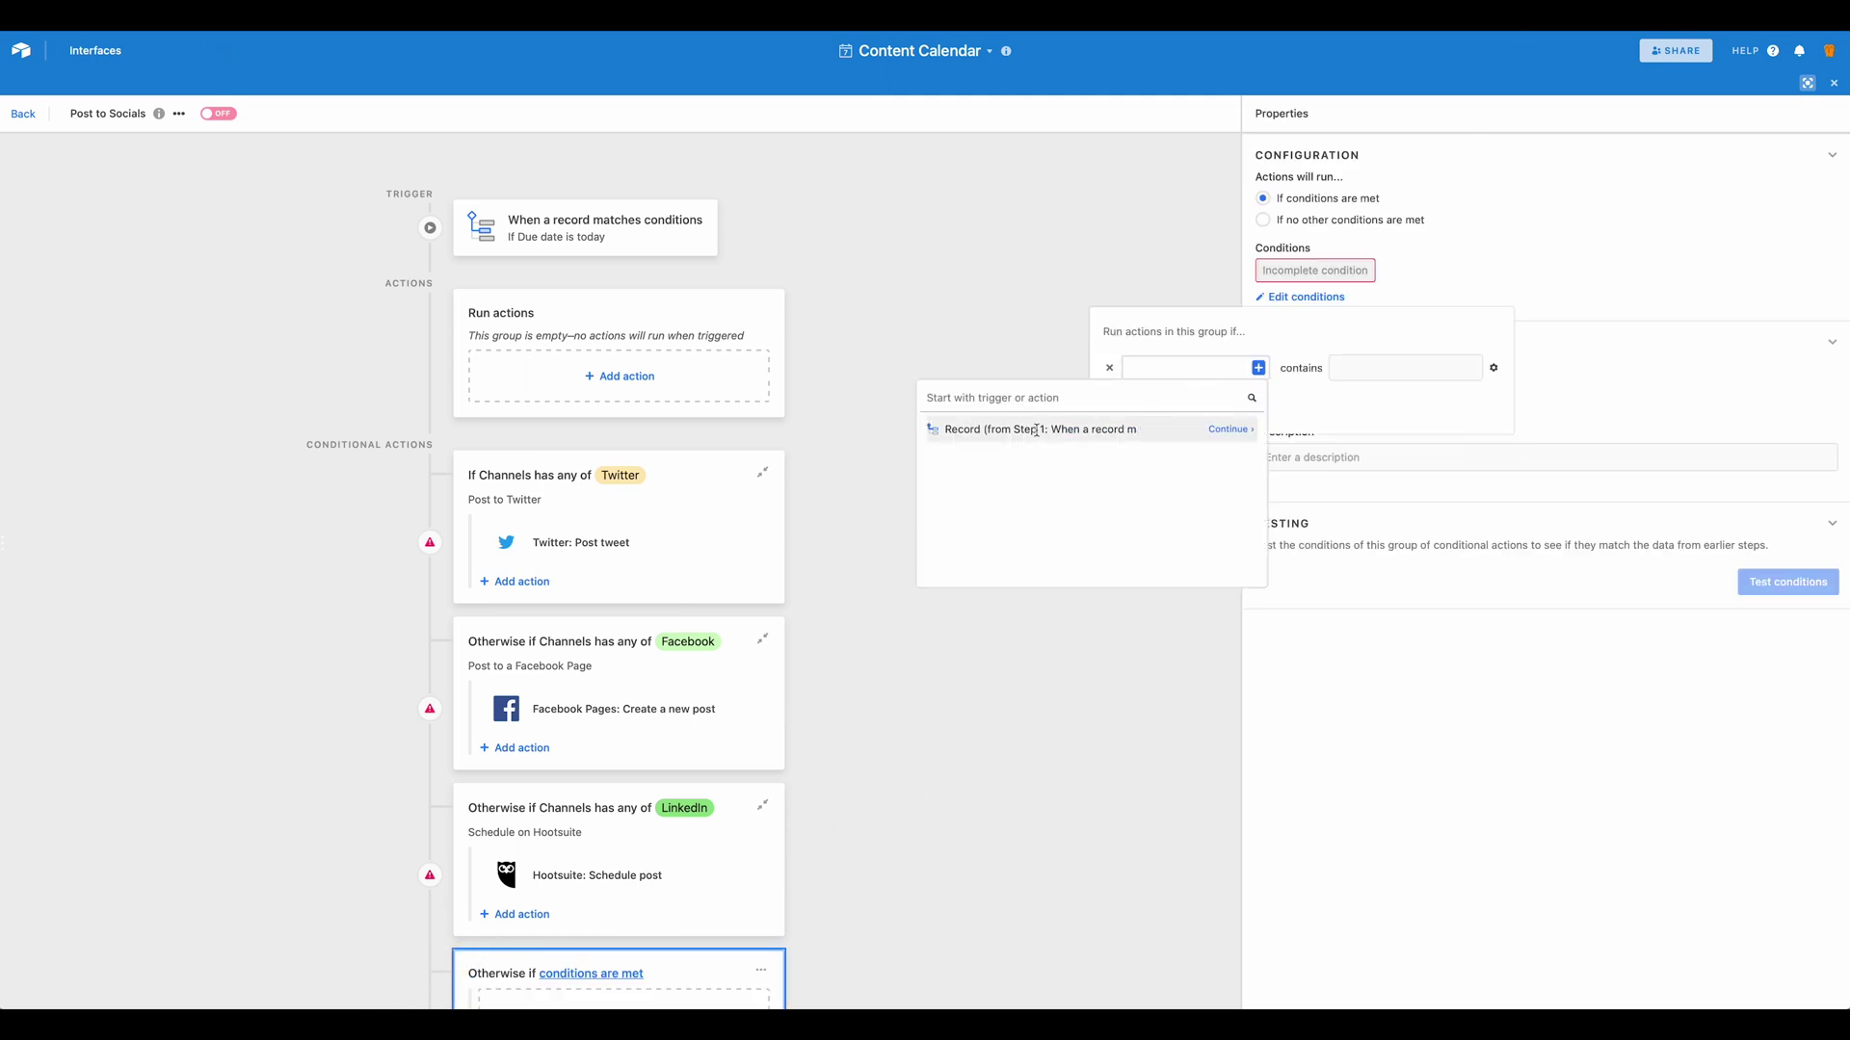
{"action": "left_click", "coordinate": [1218, 433]}
{"action": "scroll", "coordinate": [1103, 528], "scroll_direction": "down", "scroll_amount": 3}
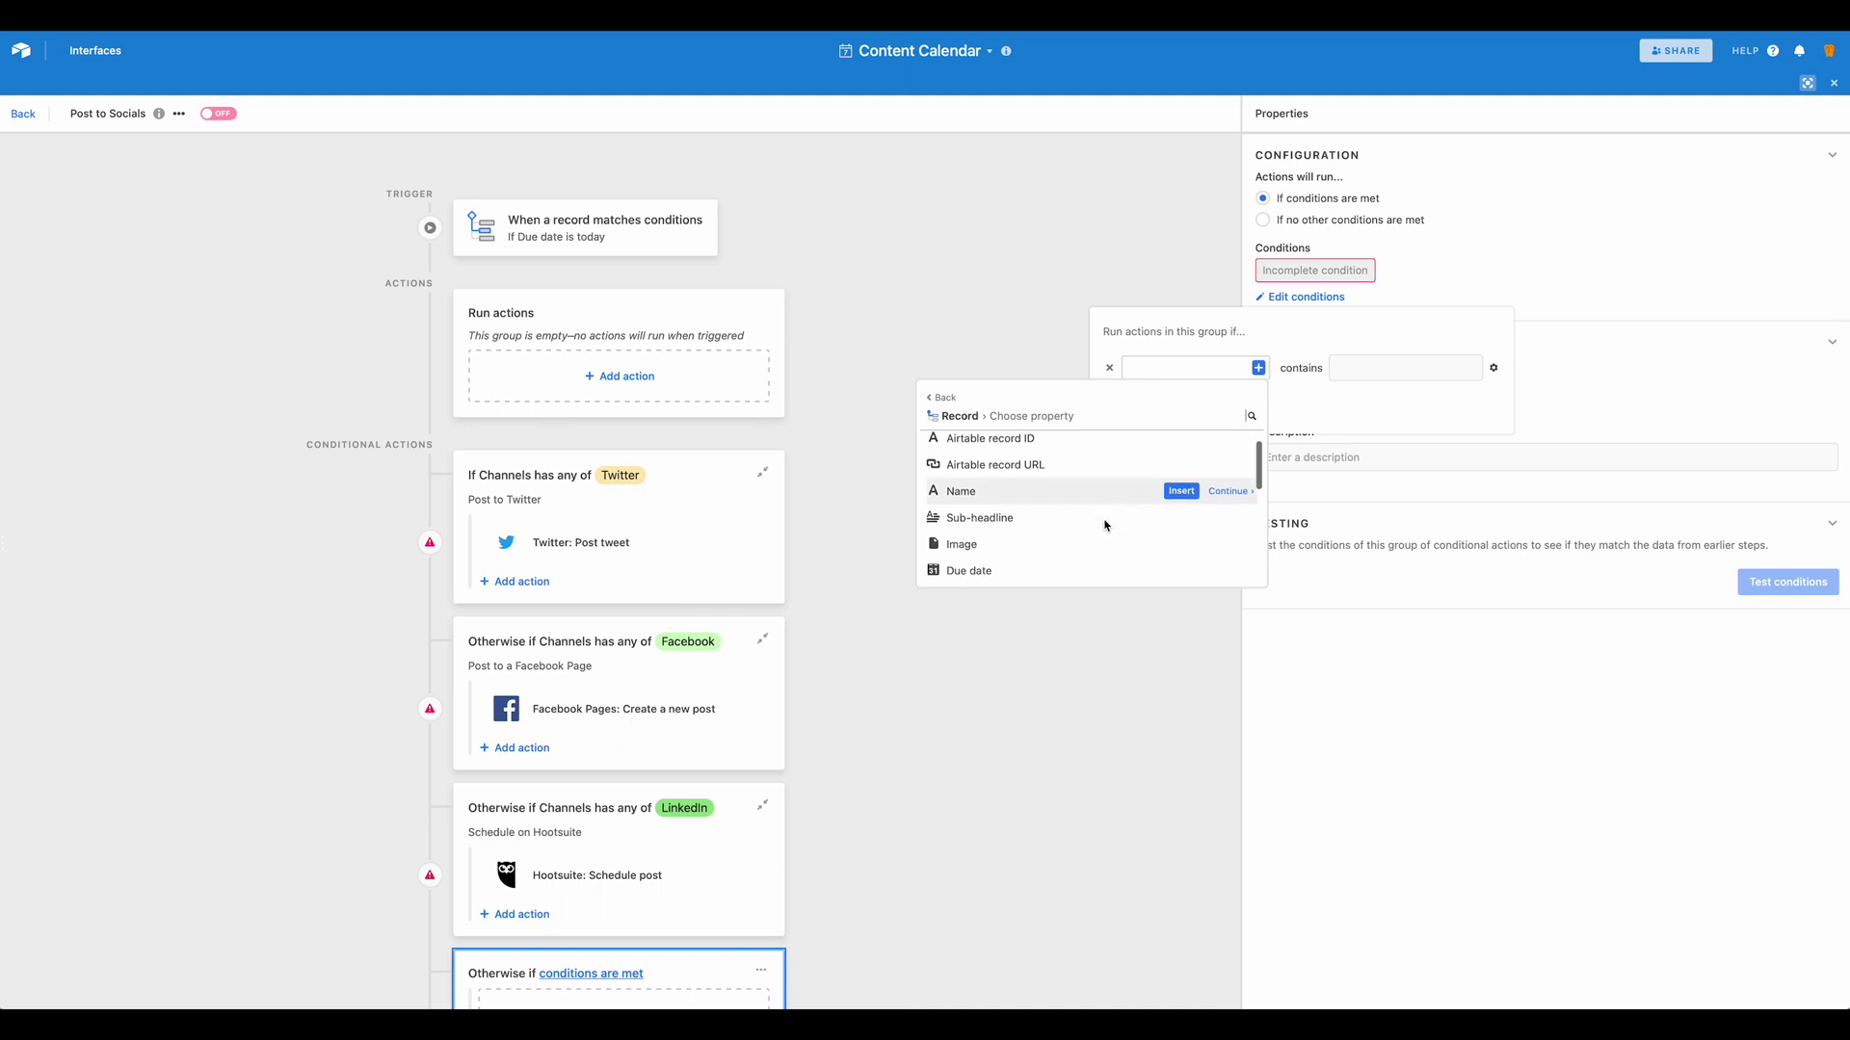
{"action": "scroll", "coordinate": [1103, 527], "scroll_direction": "down", "scroll_amount": 1}
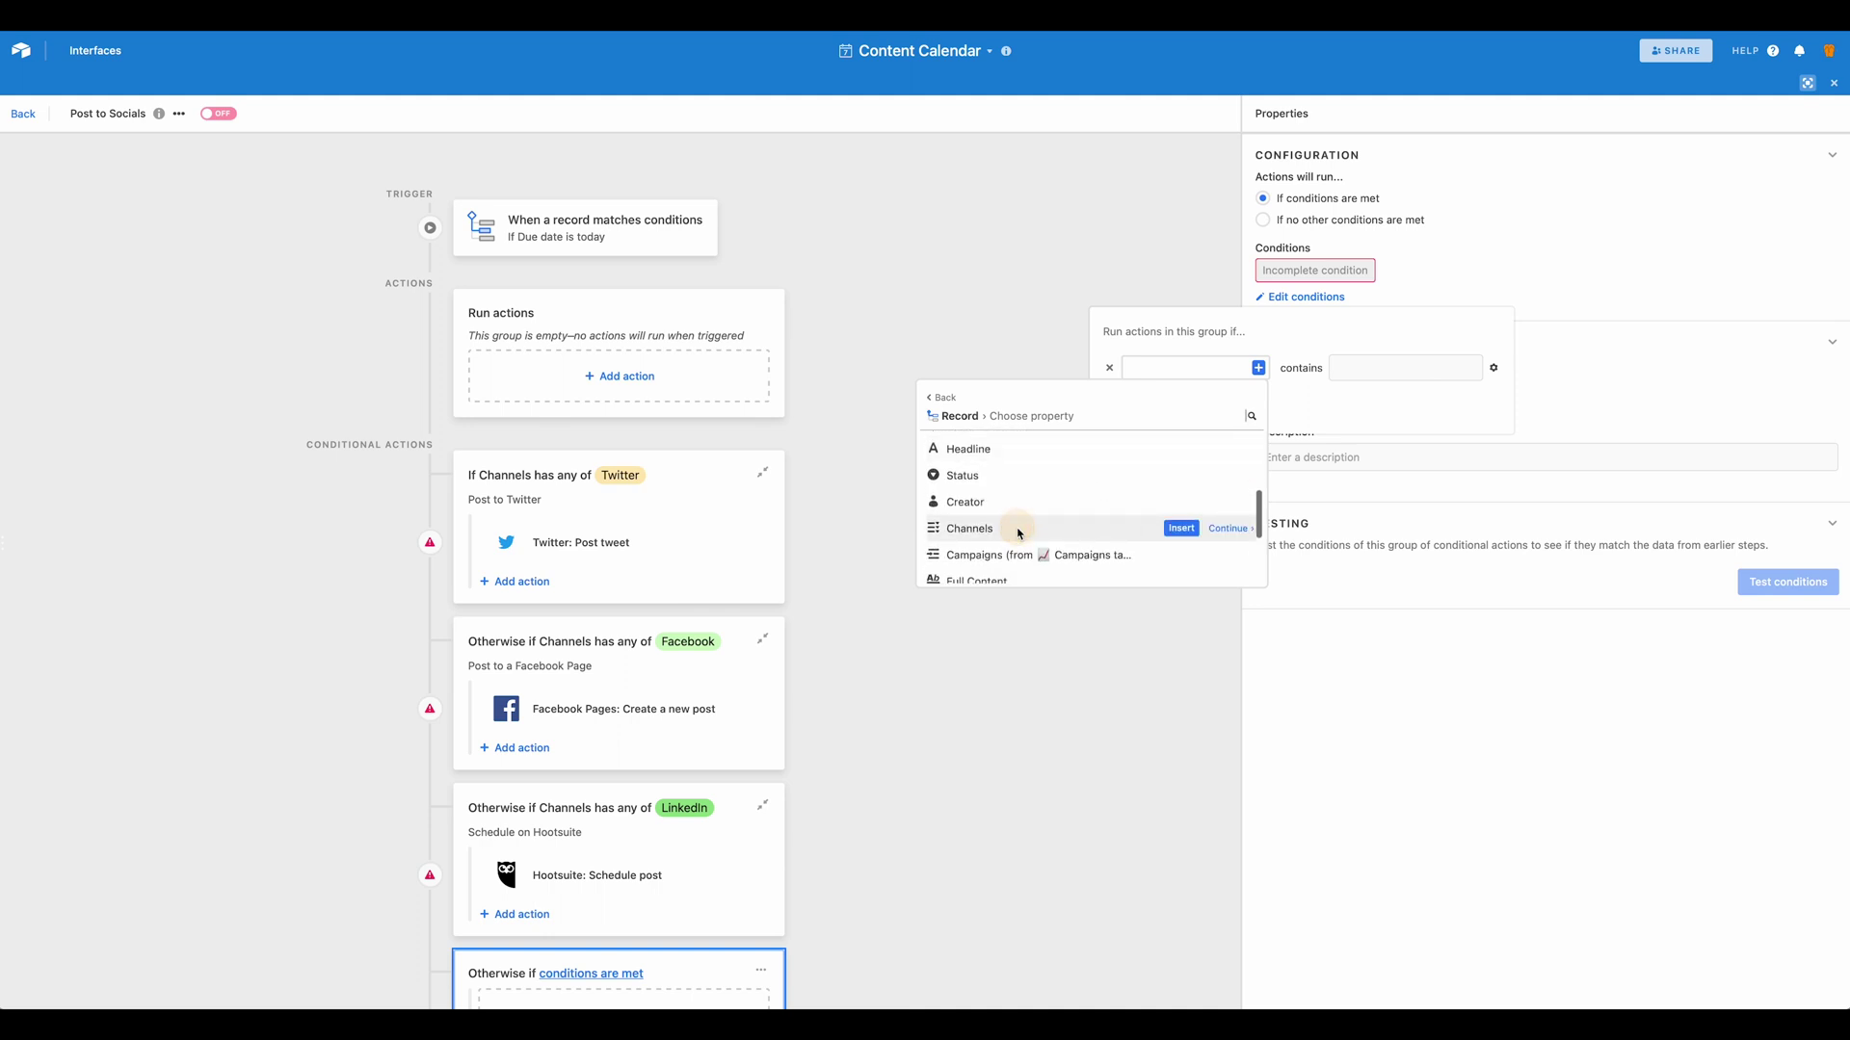
{"action": "left_click", "coordinate": [1181, 529]}
{"action": "left_click", "coordinate": [1455, 368]}
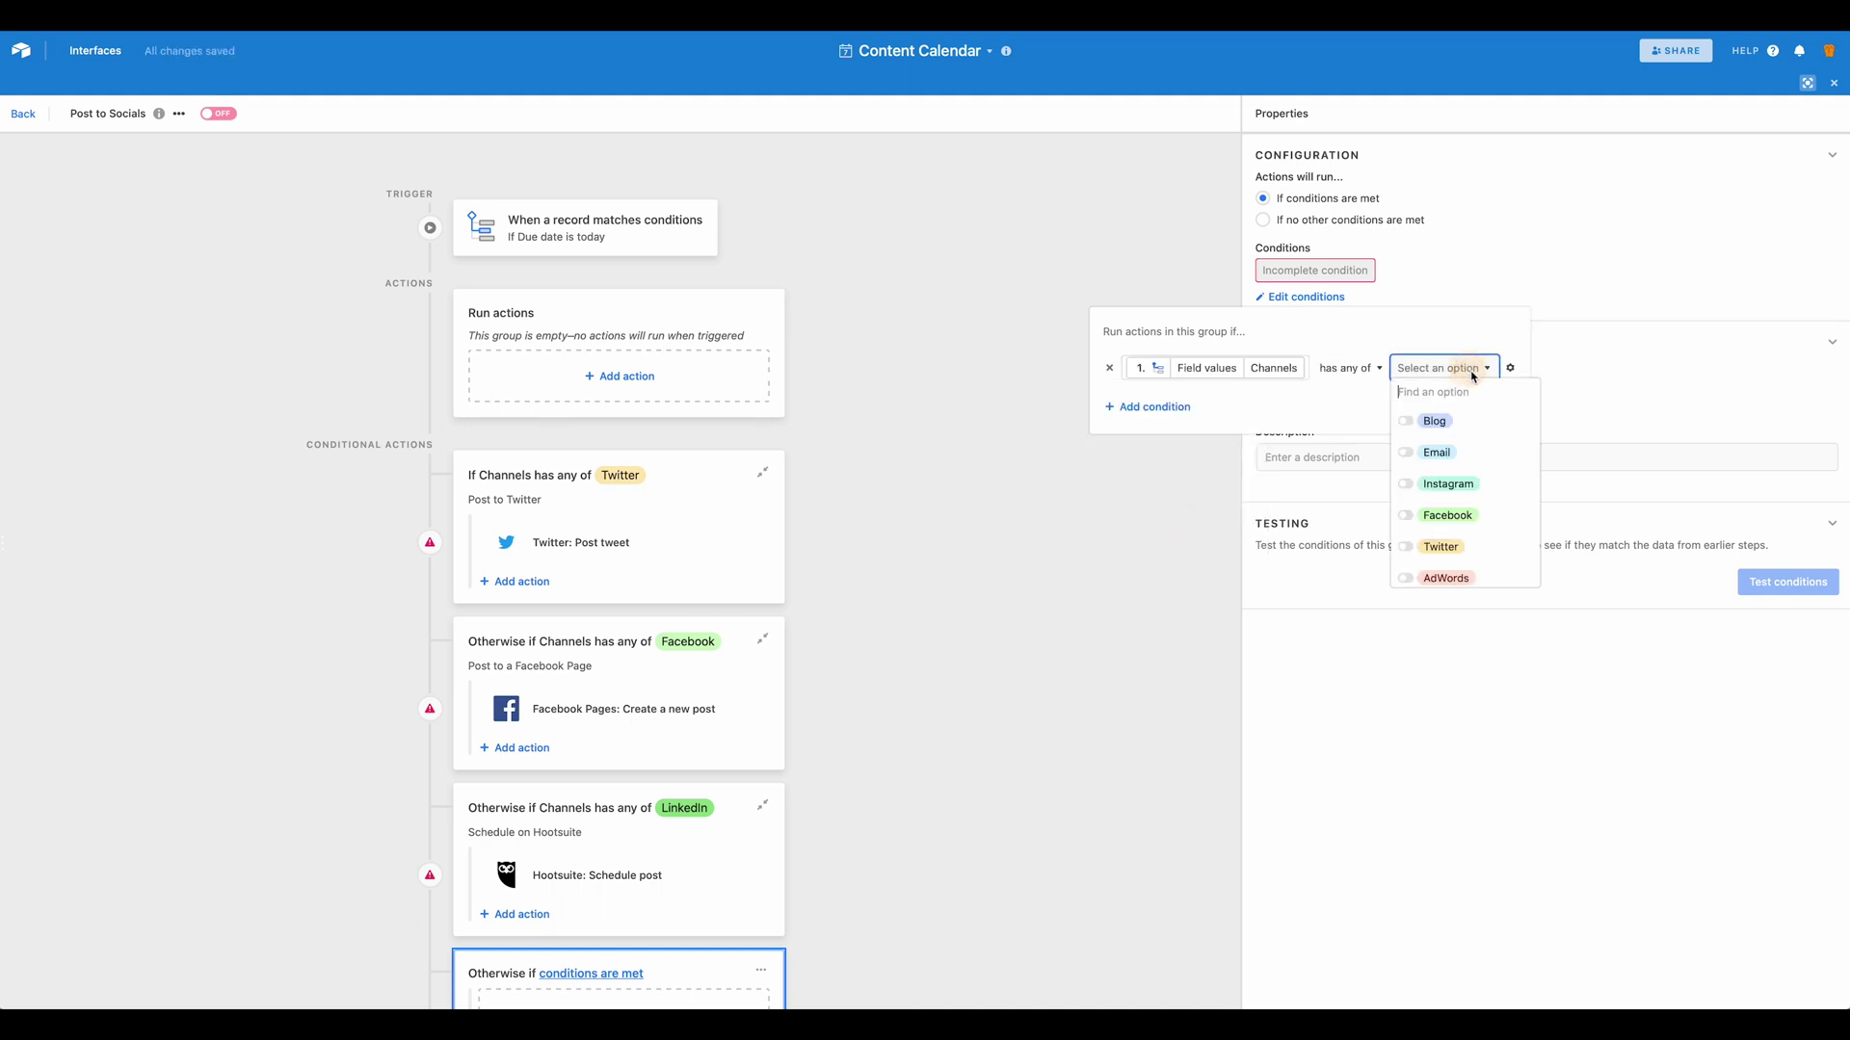
{"action": "left_click", "coordinate": [1437, 421]}
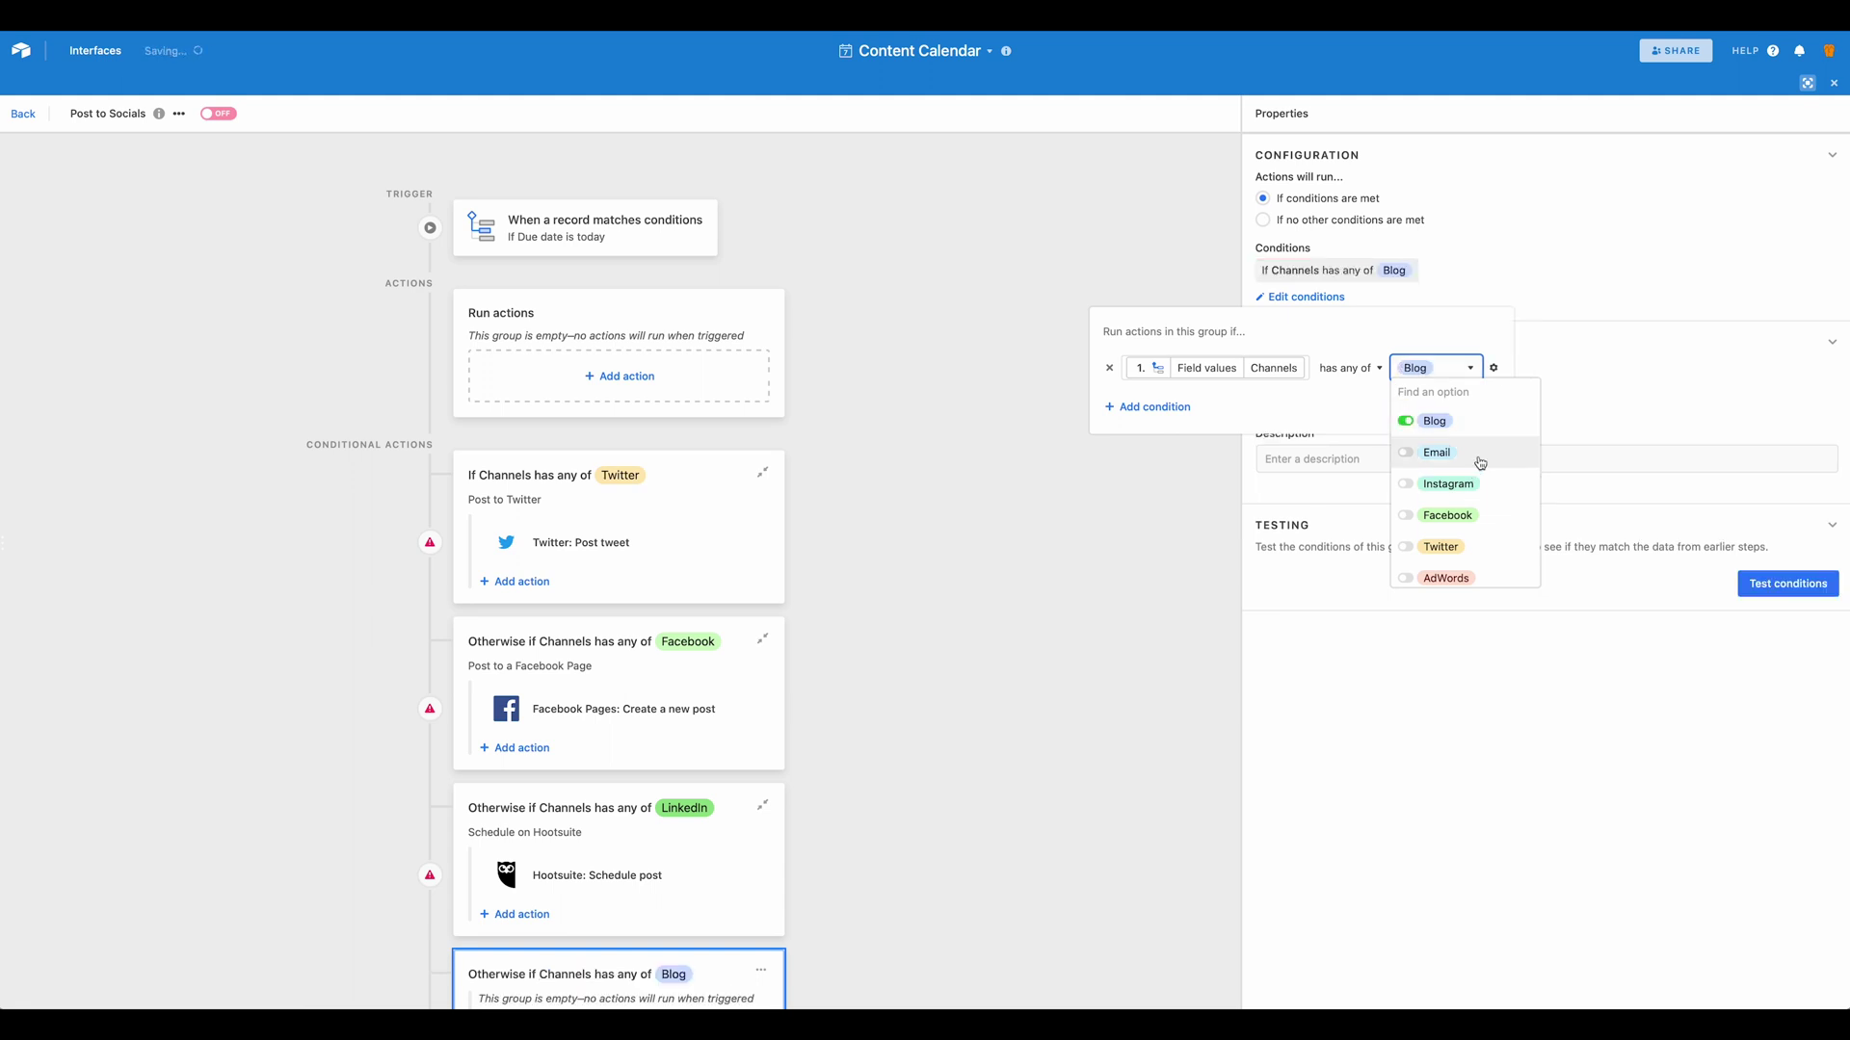
{"action": "left_click", "coordinate": [1561, 296]}
{"action": "left_click", "coordinate": [1530, 280]}
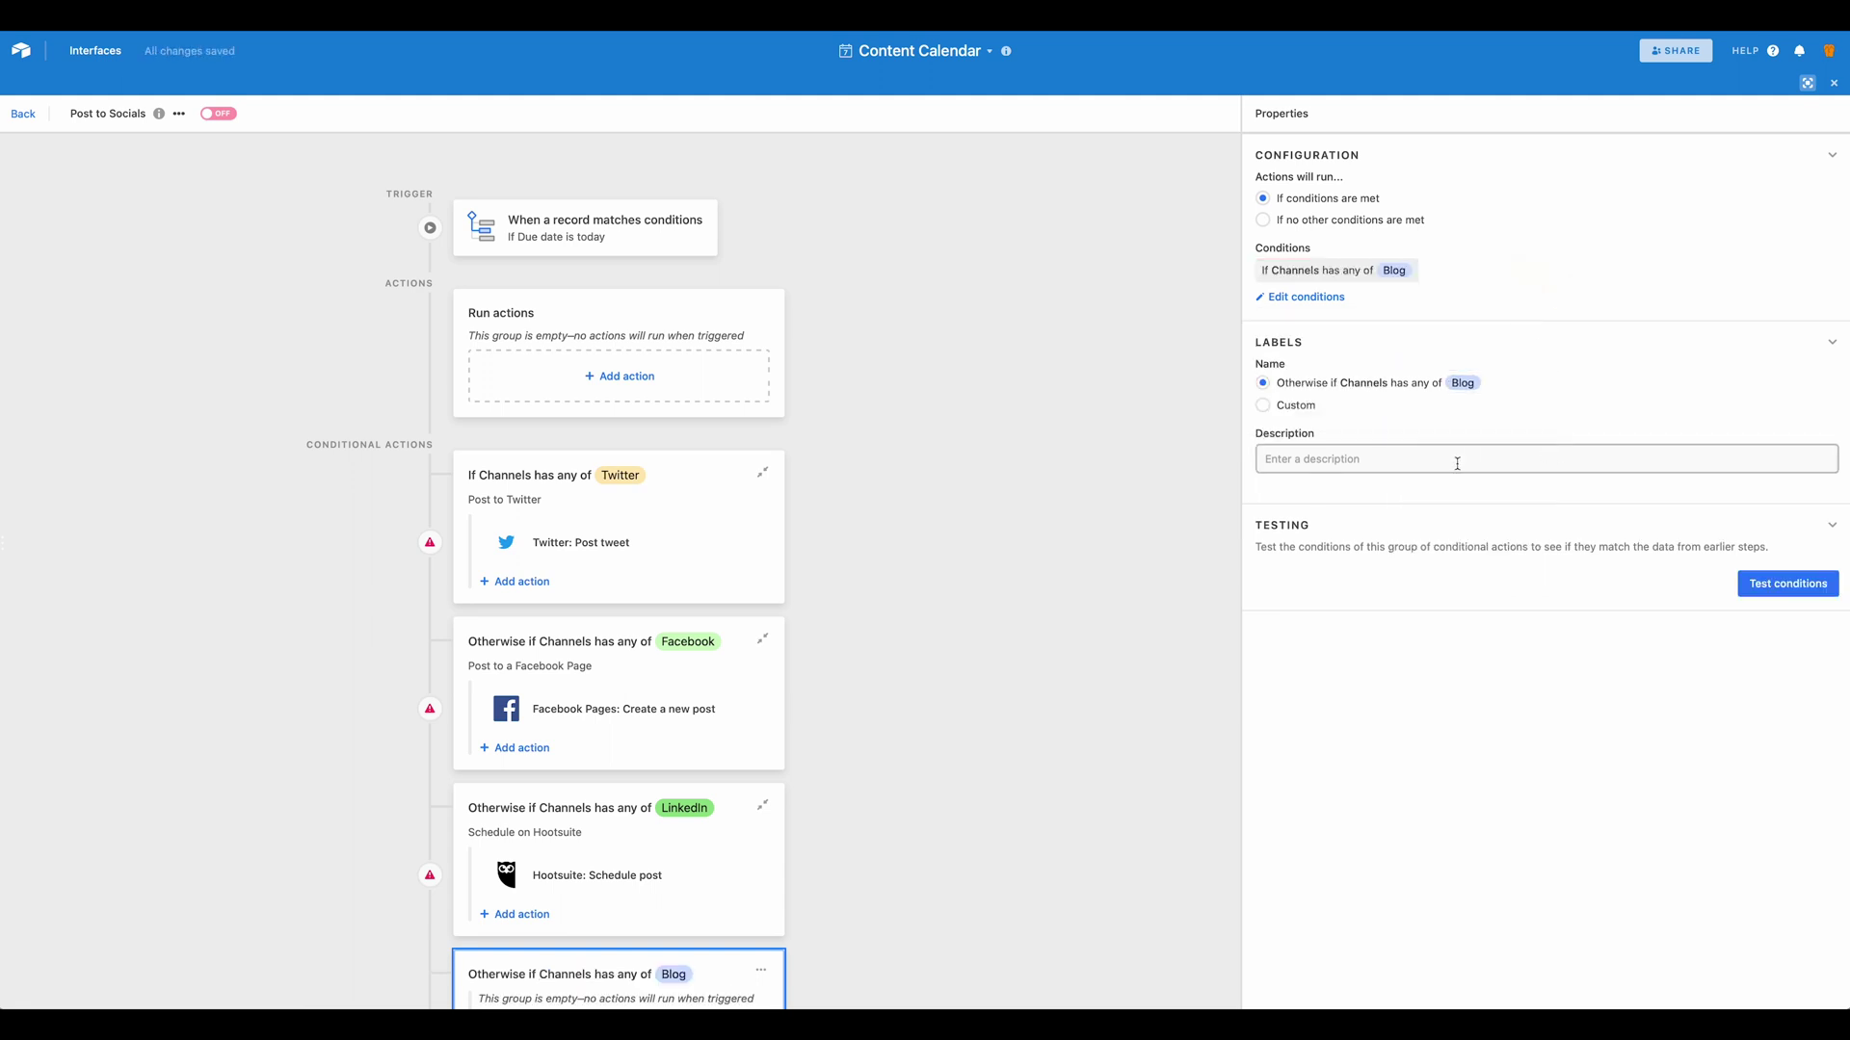
Browse the Blog group's actions, previewing Slack, Google Calendar, Outlook Email and Twilio, without adding one
{"action": "scroll", "coordinate": [813, 793], "scroll_direction": "down", "scroll_amount": 3}
{"action": "left_click", "coordinate": [632, 922]}
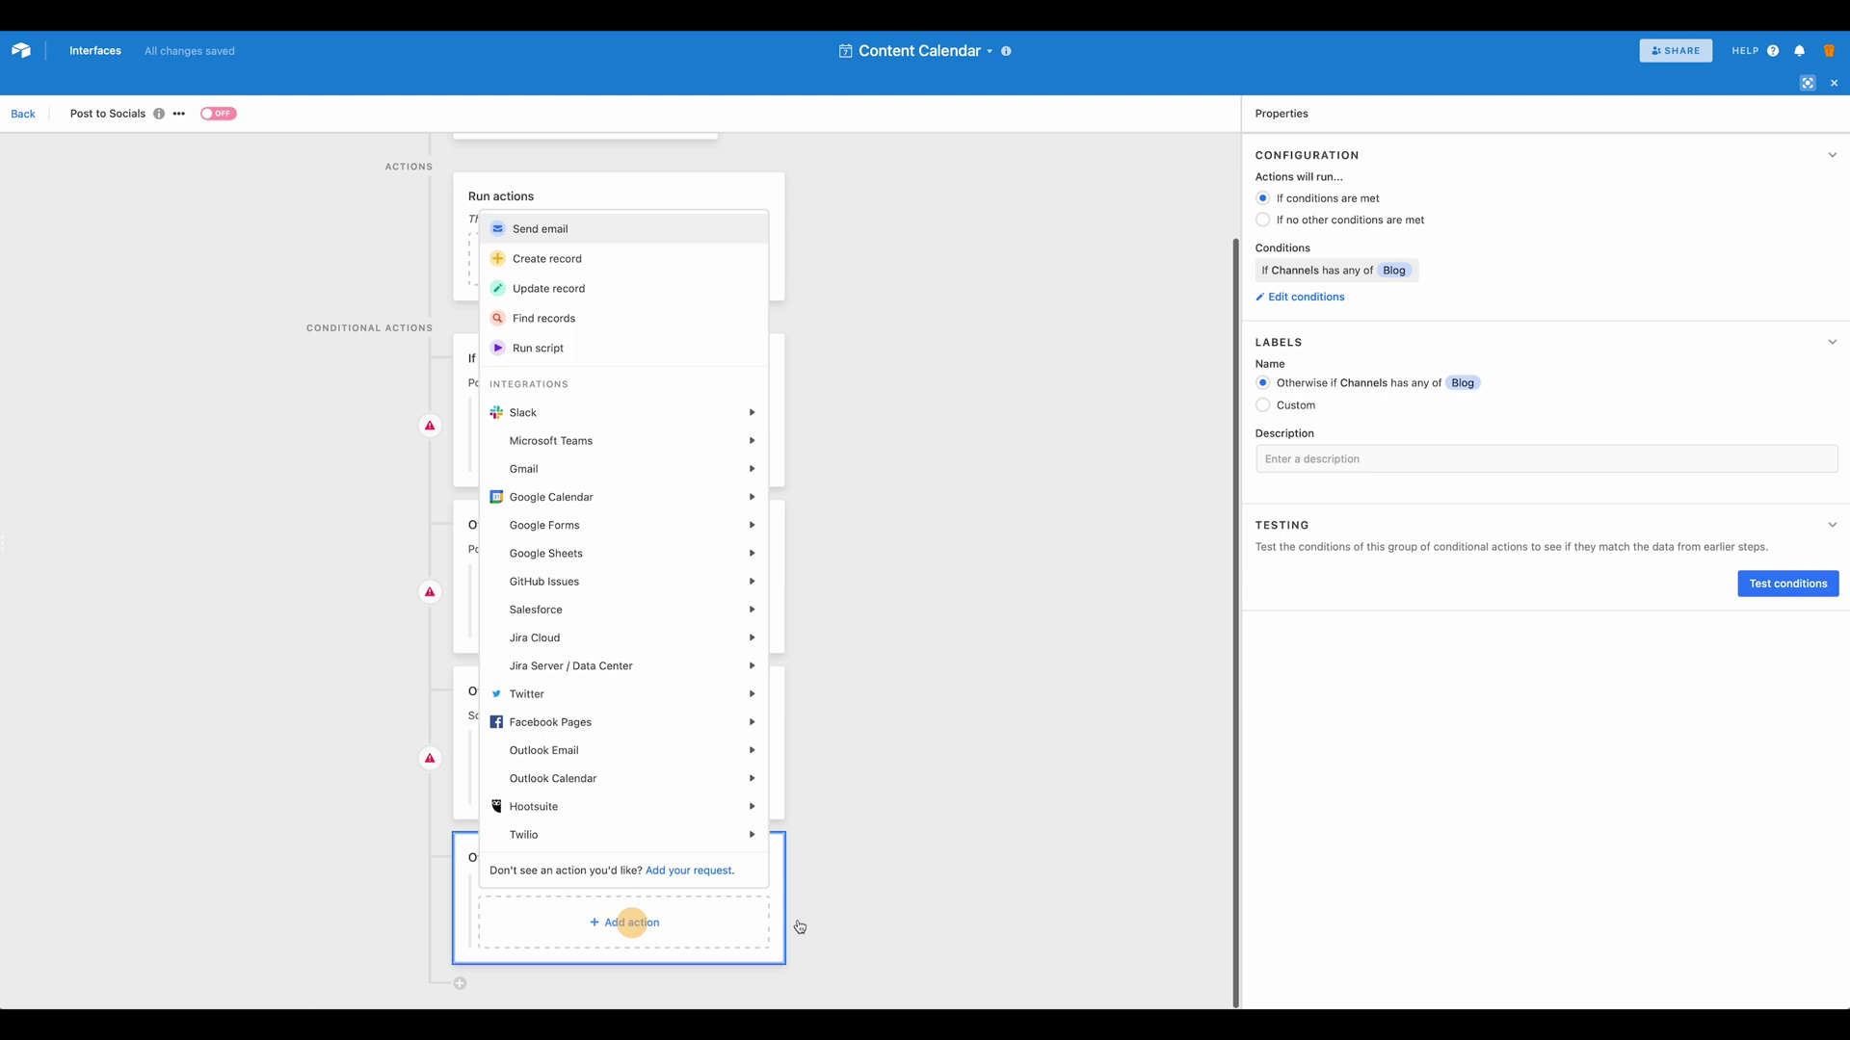
{"action": "mouse_move", "coordinate": [570, 414]}
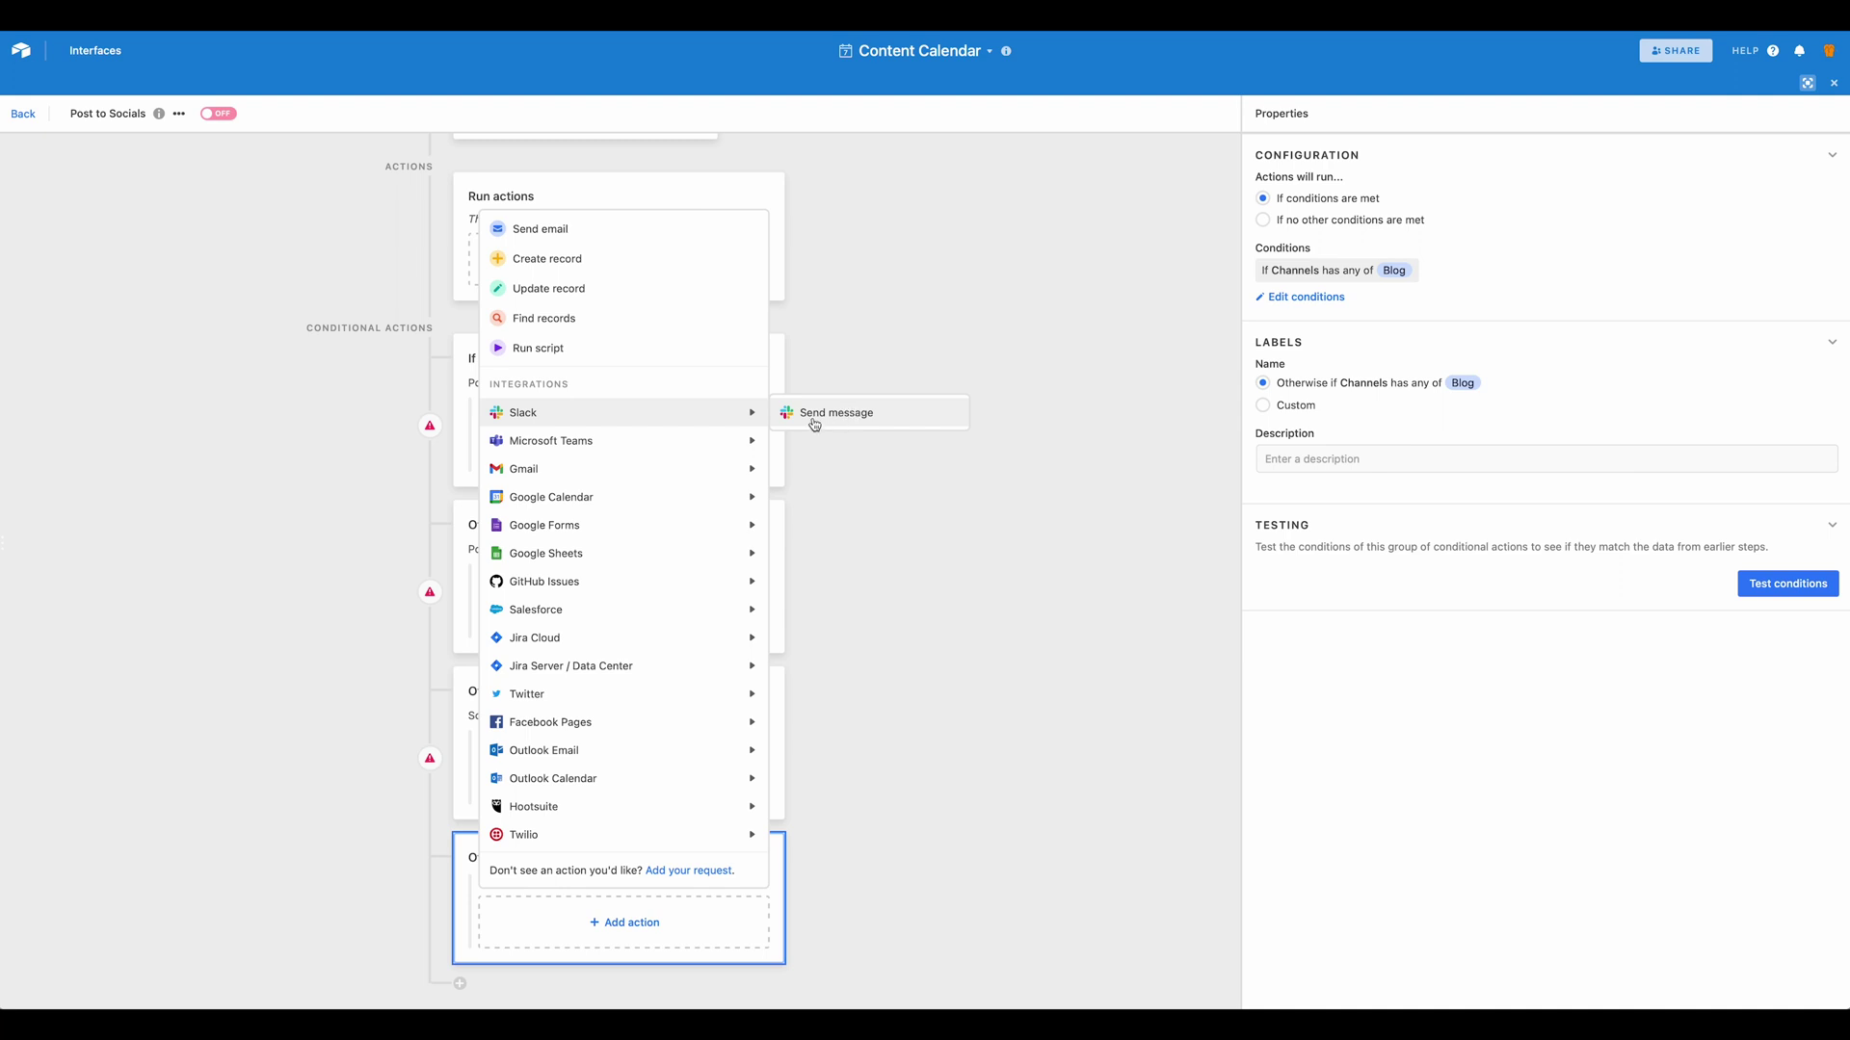
{"action": "mouse_move", "coordinate": [628, 505]}
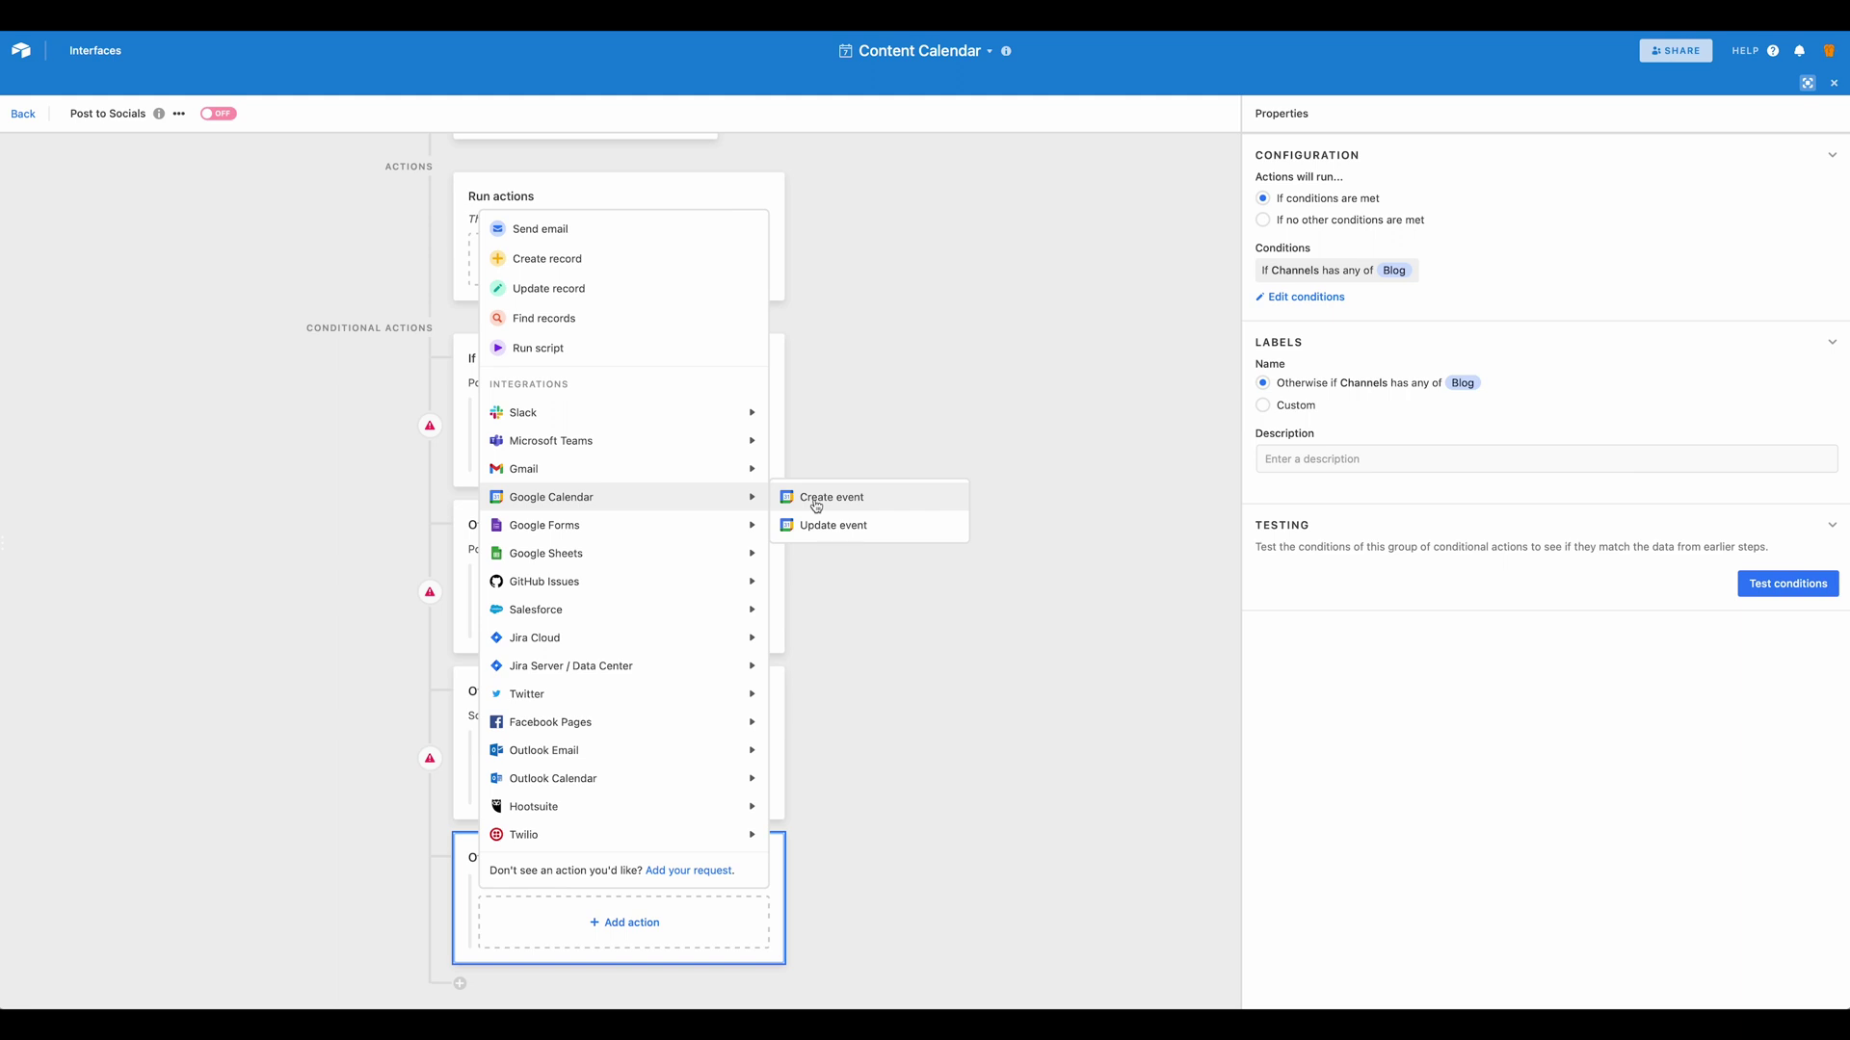
{"action": "mouse_move", "coordinate": [667, 672]}
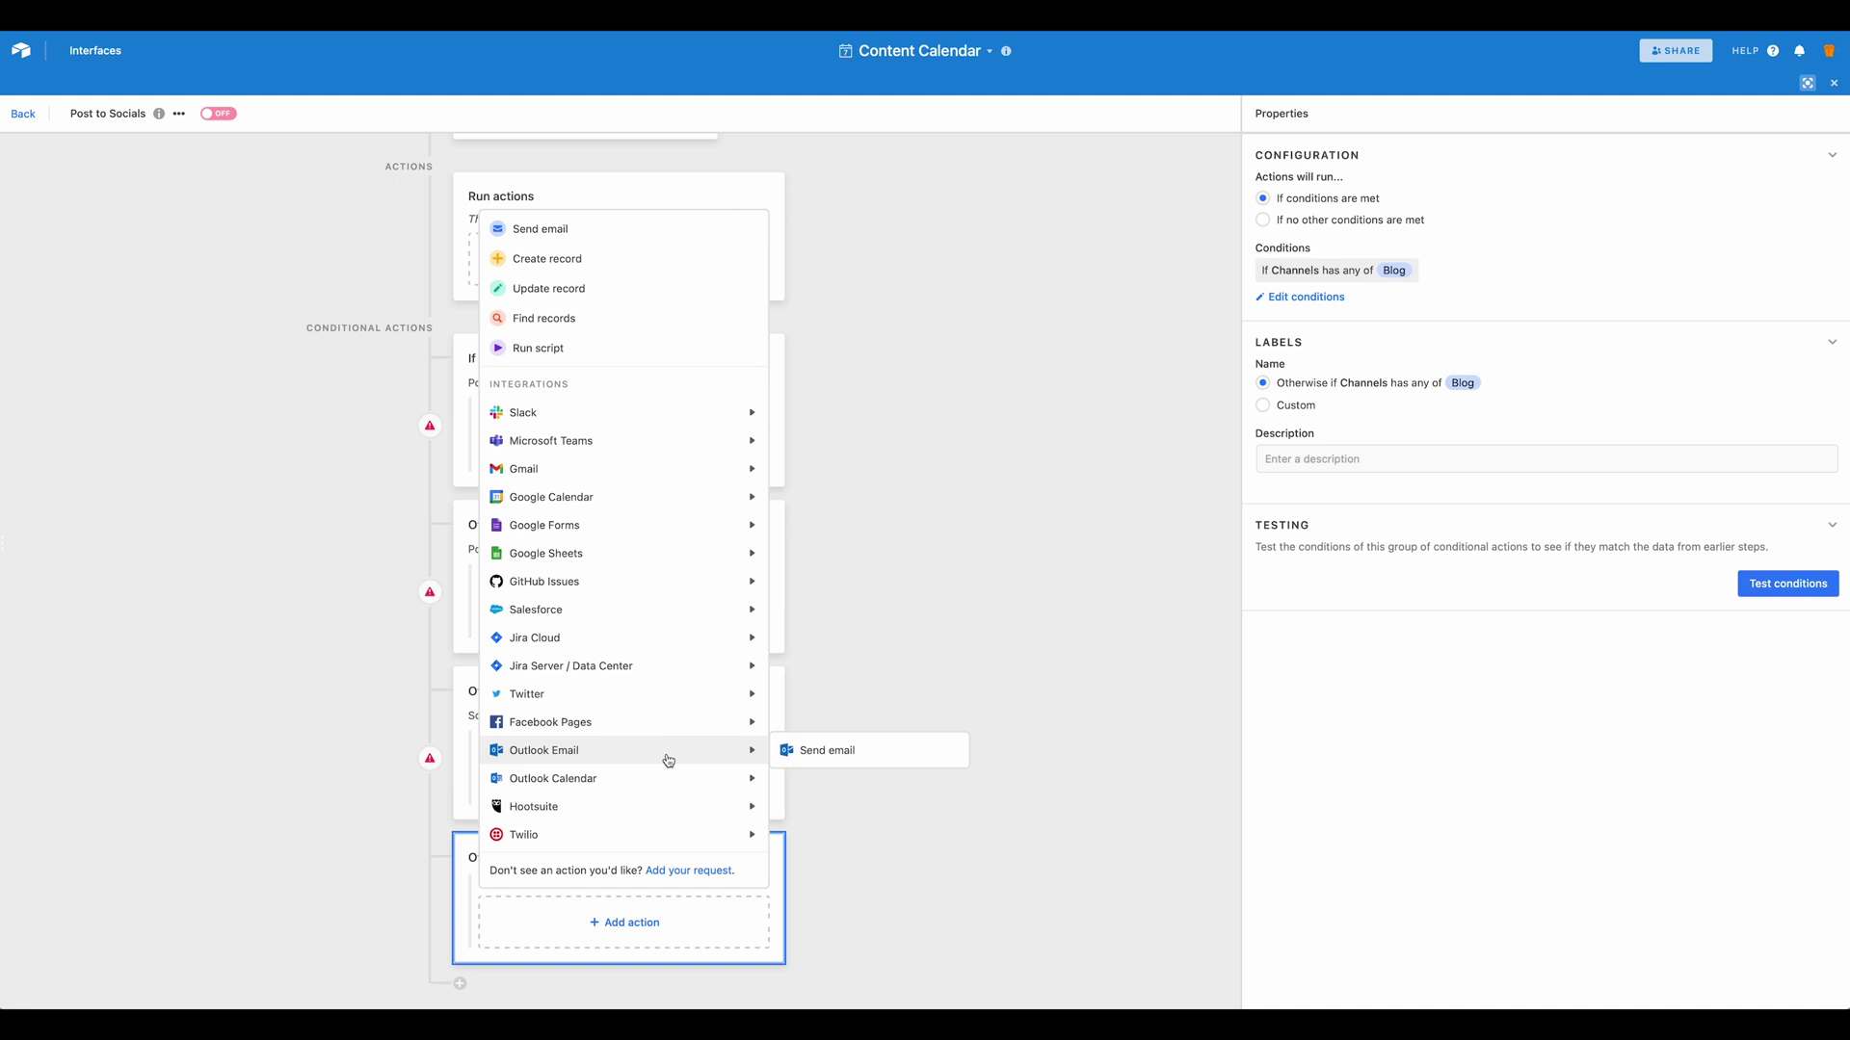
{"action": "mouse_move", "coordinate": [649, 760]}
{"action": "mouse_move", "coordinate": [680, 846]}
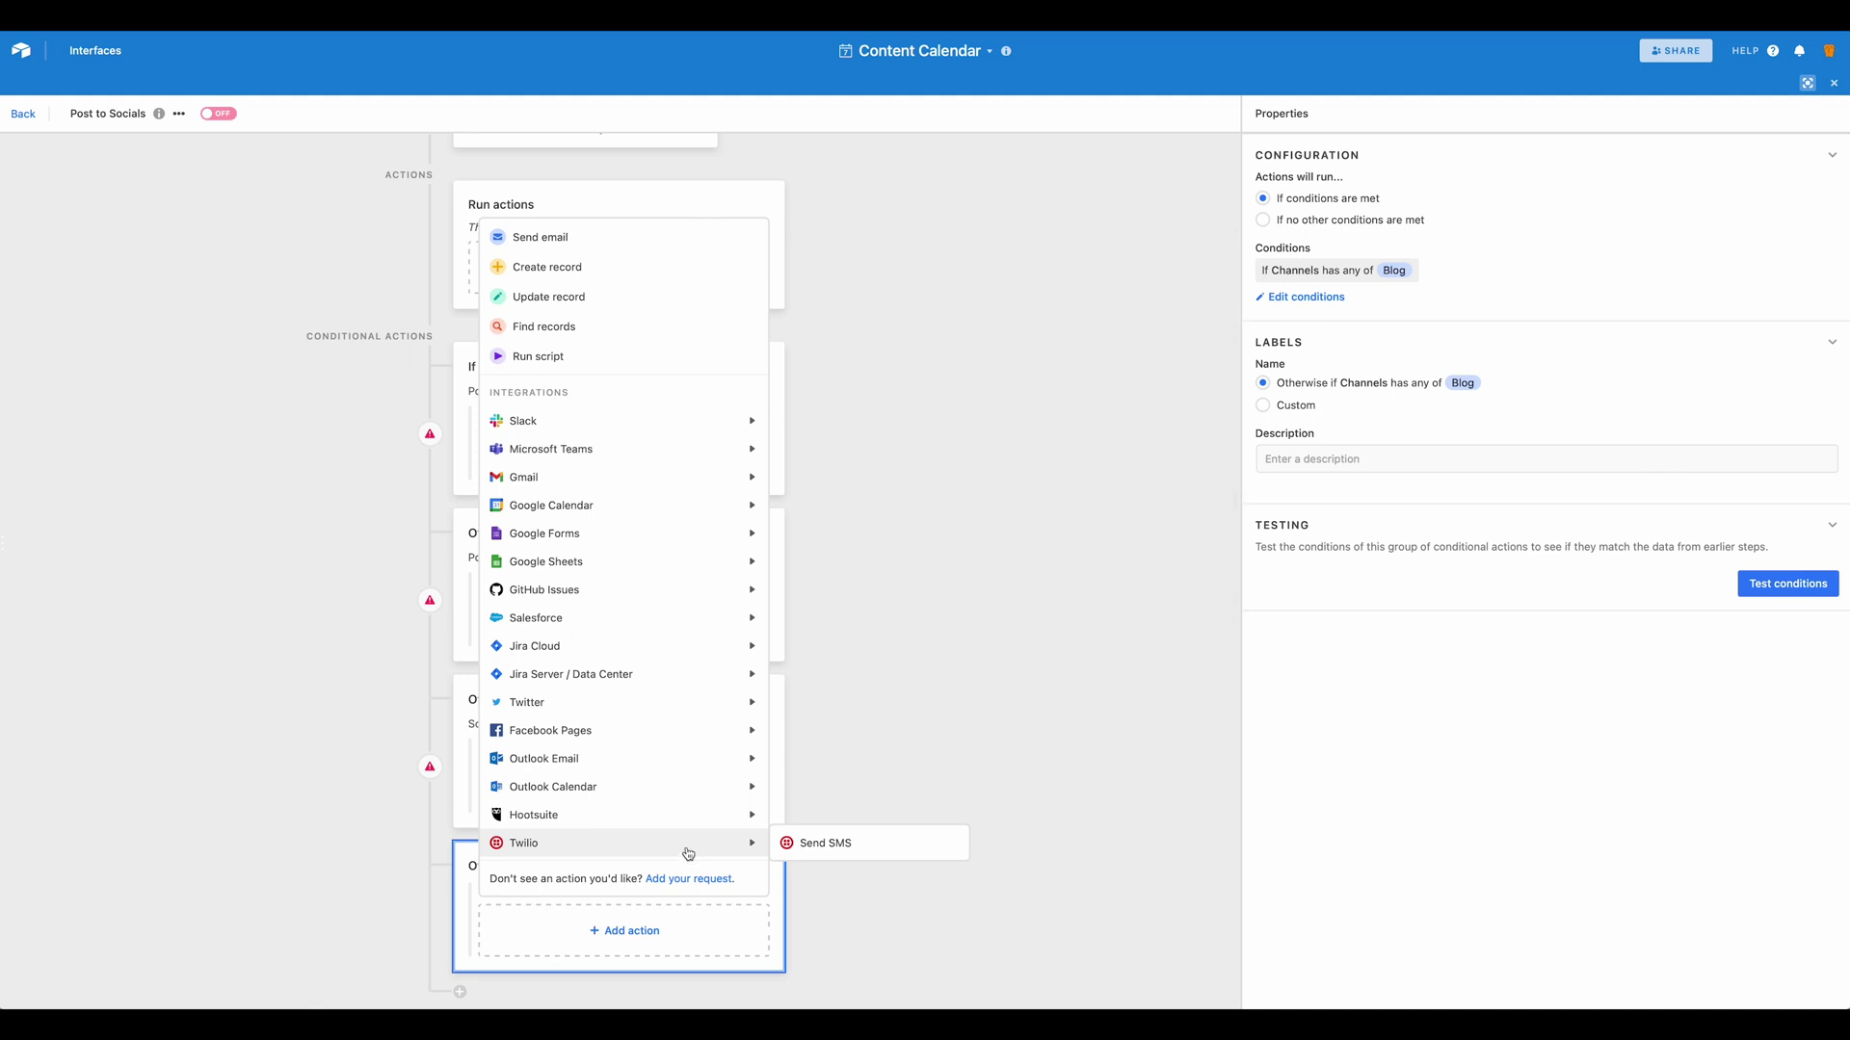
{"action": "mouse_move", "coordinate": [645, 412]}
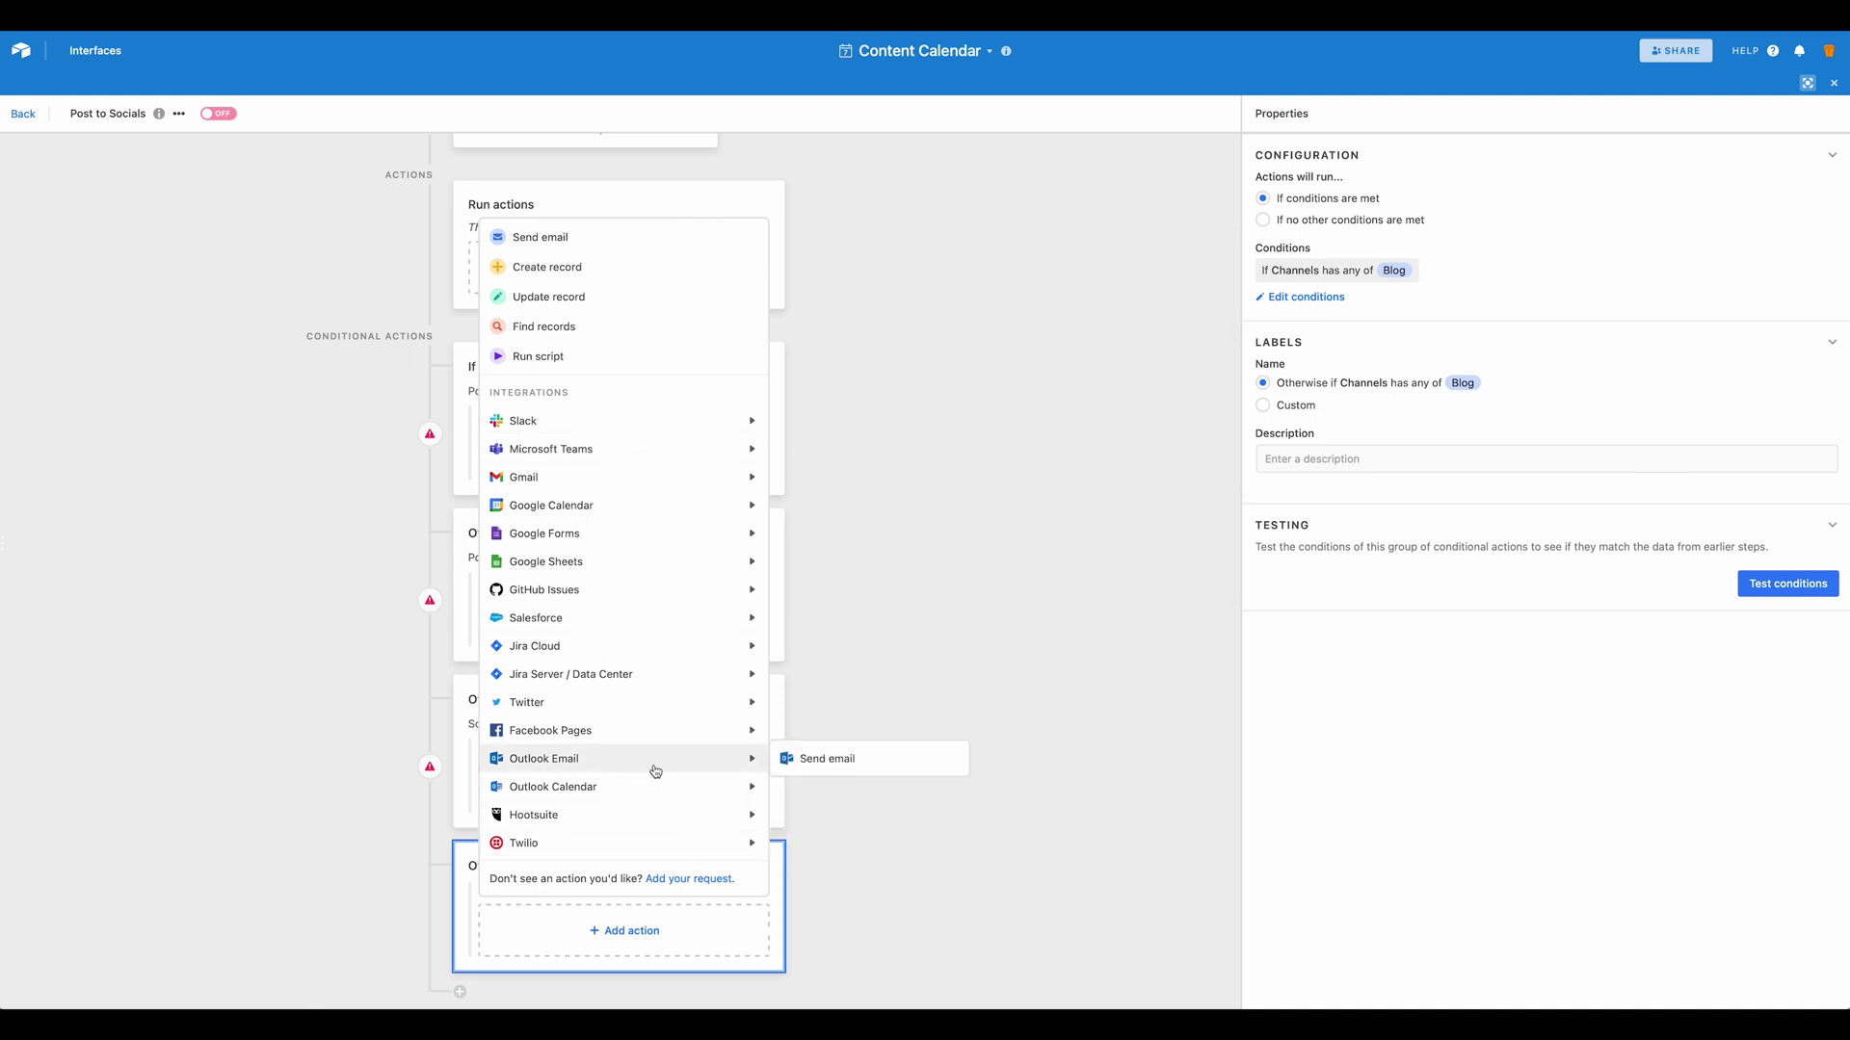
{"action": "left_click", "coordinate": [894, 696]}
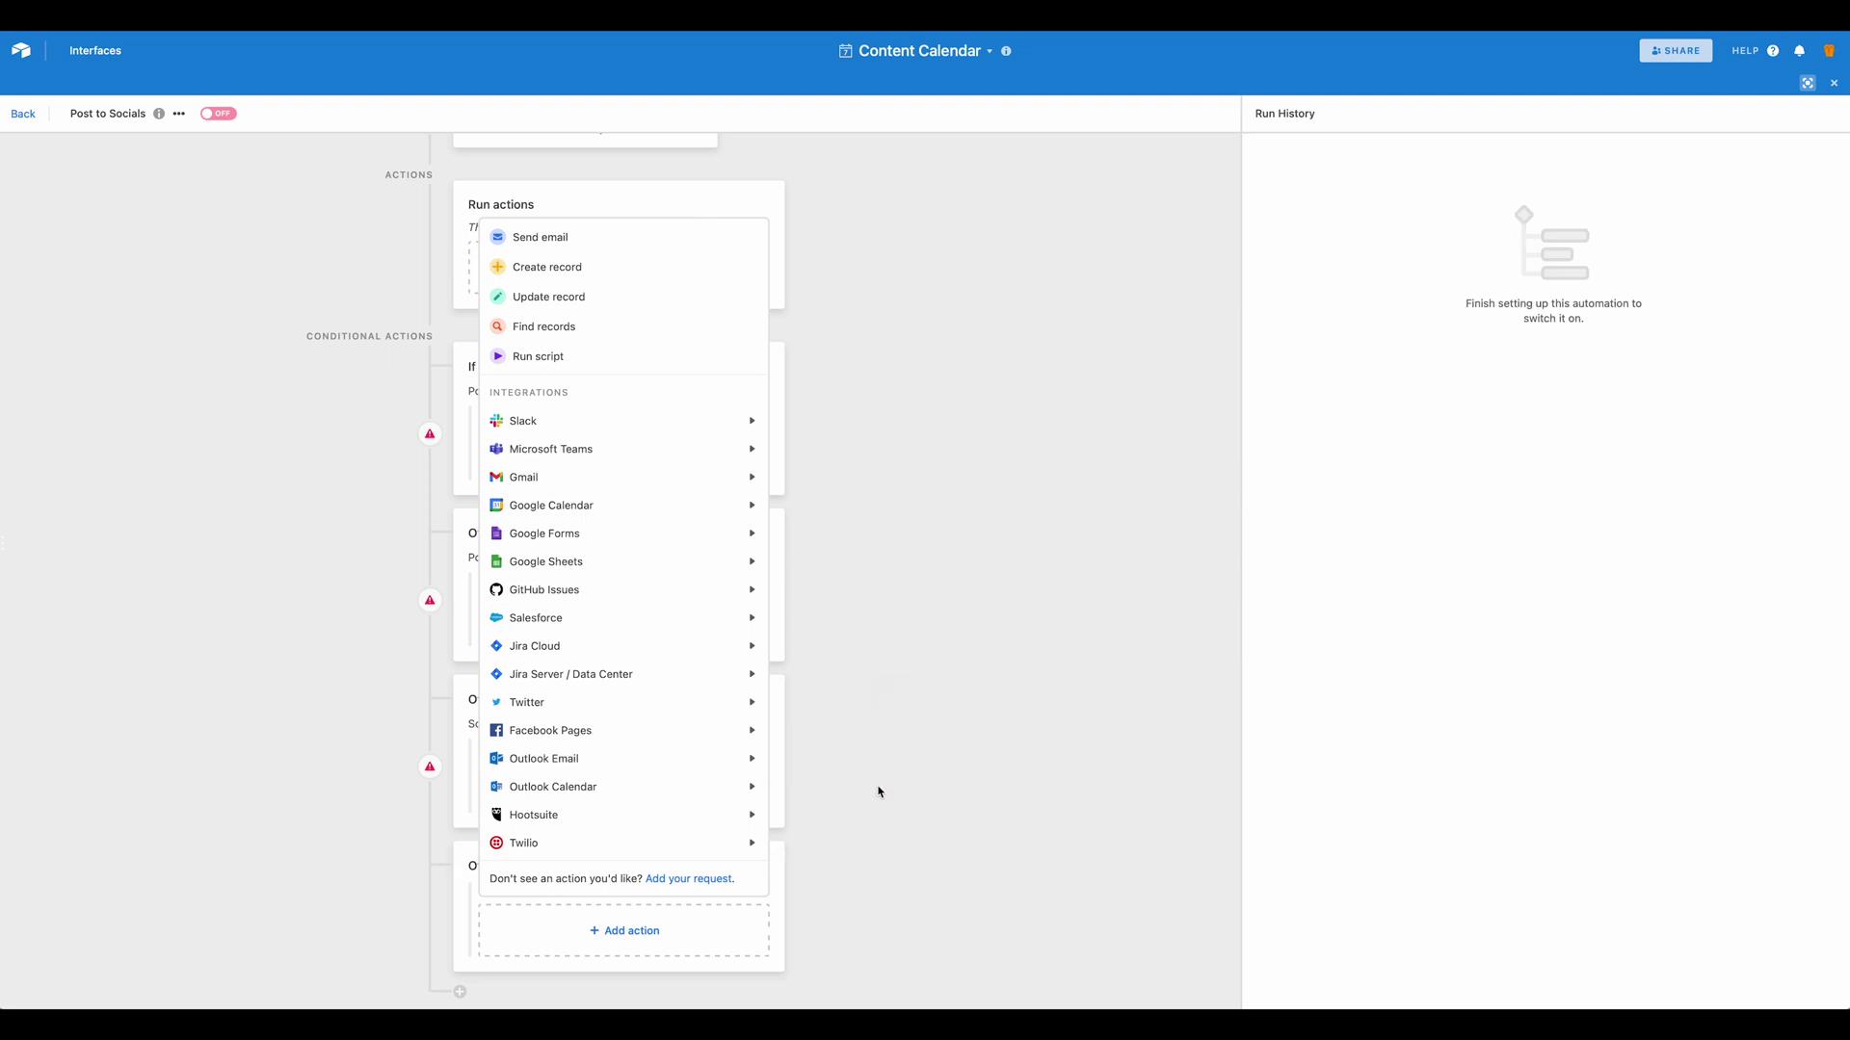
Dismiss the action list and go back to the Content pipeline grid
{"action": "left_click", "coordinate": [878, 792]}
{"action": "scroll", "coordinate": [863, 772], "scroll_direction": "up", "scroll_amount": 2}
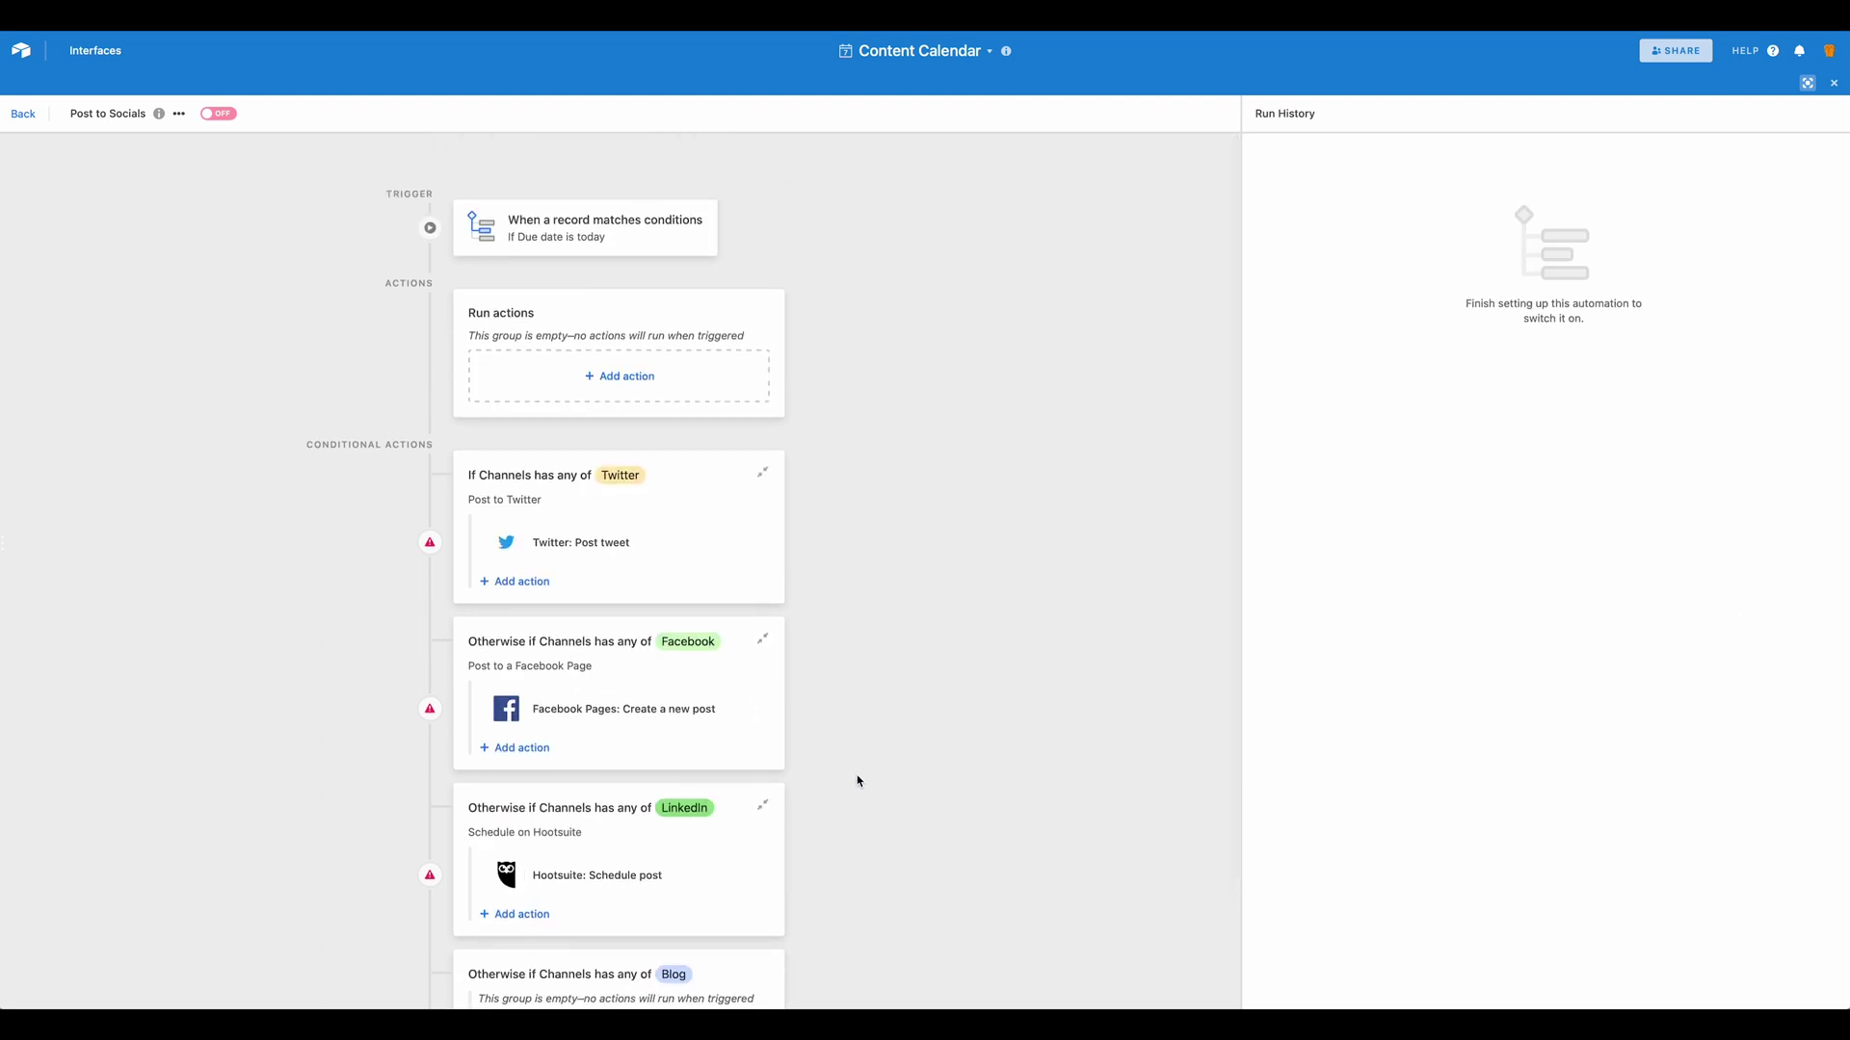
{"action": "scroll", "coordinate": [870, 783], "scroll_direction": "down", "scroll_amount": 1}
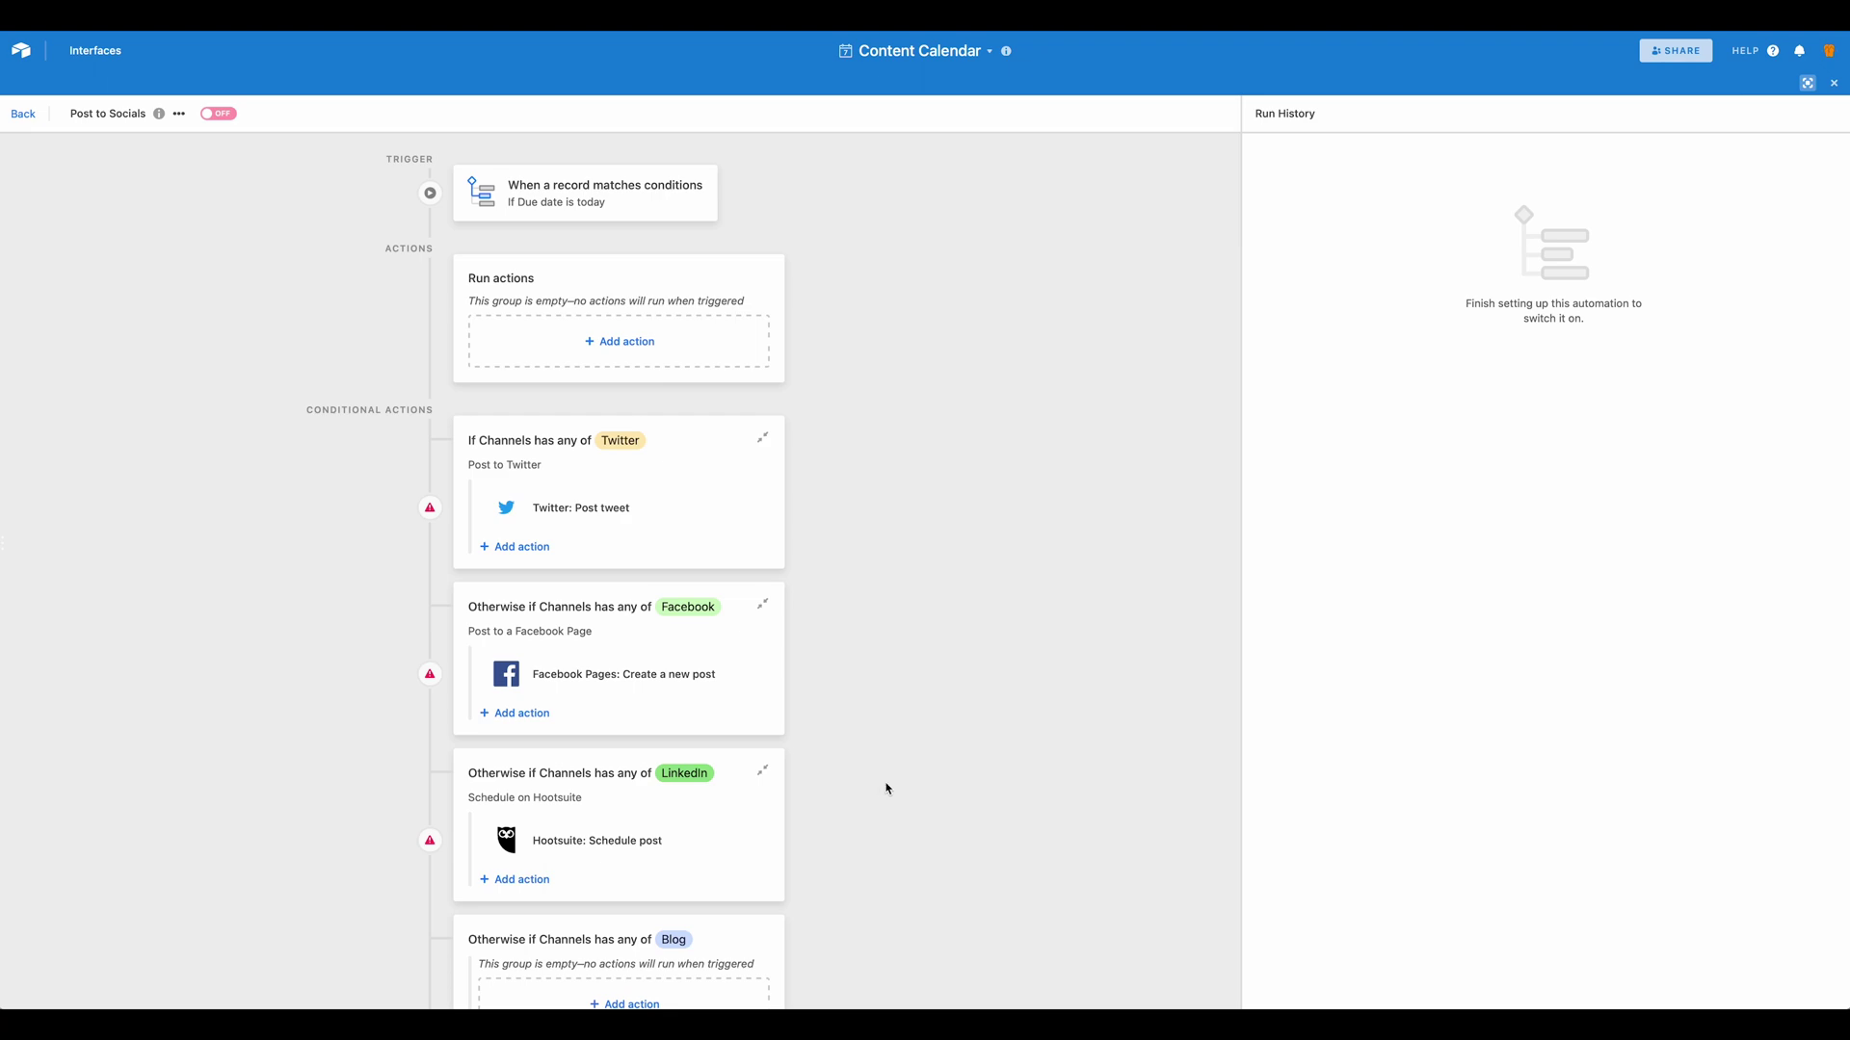
{"action": "left_click", "coordinate": [23, 114]}
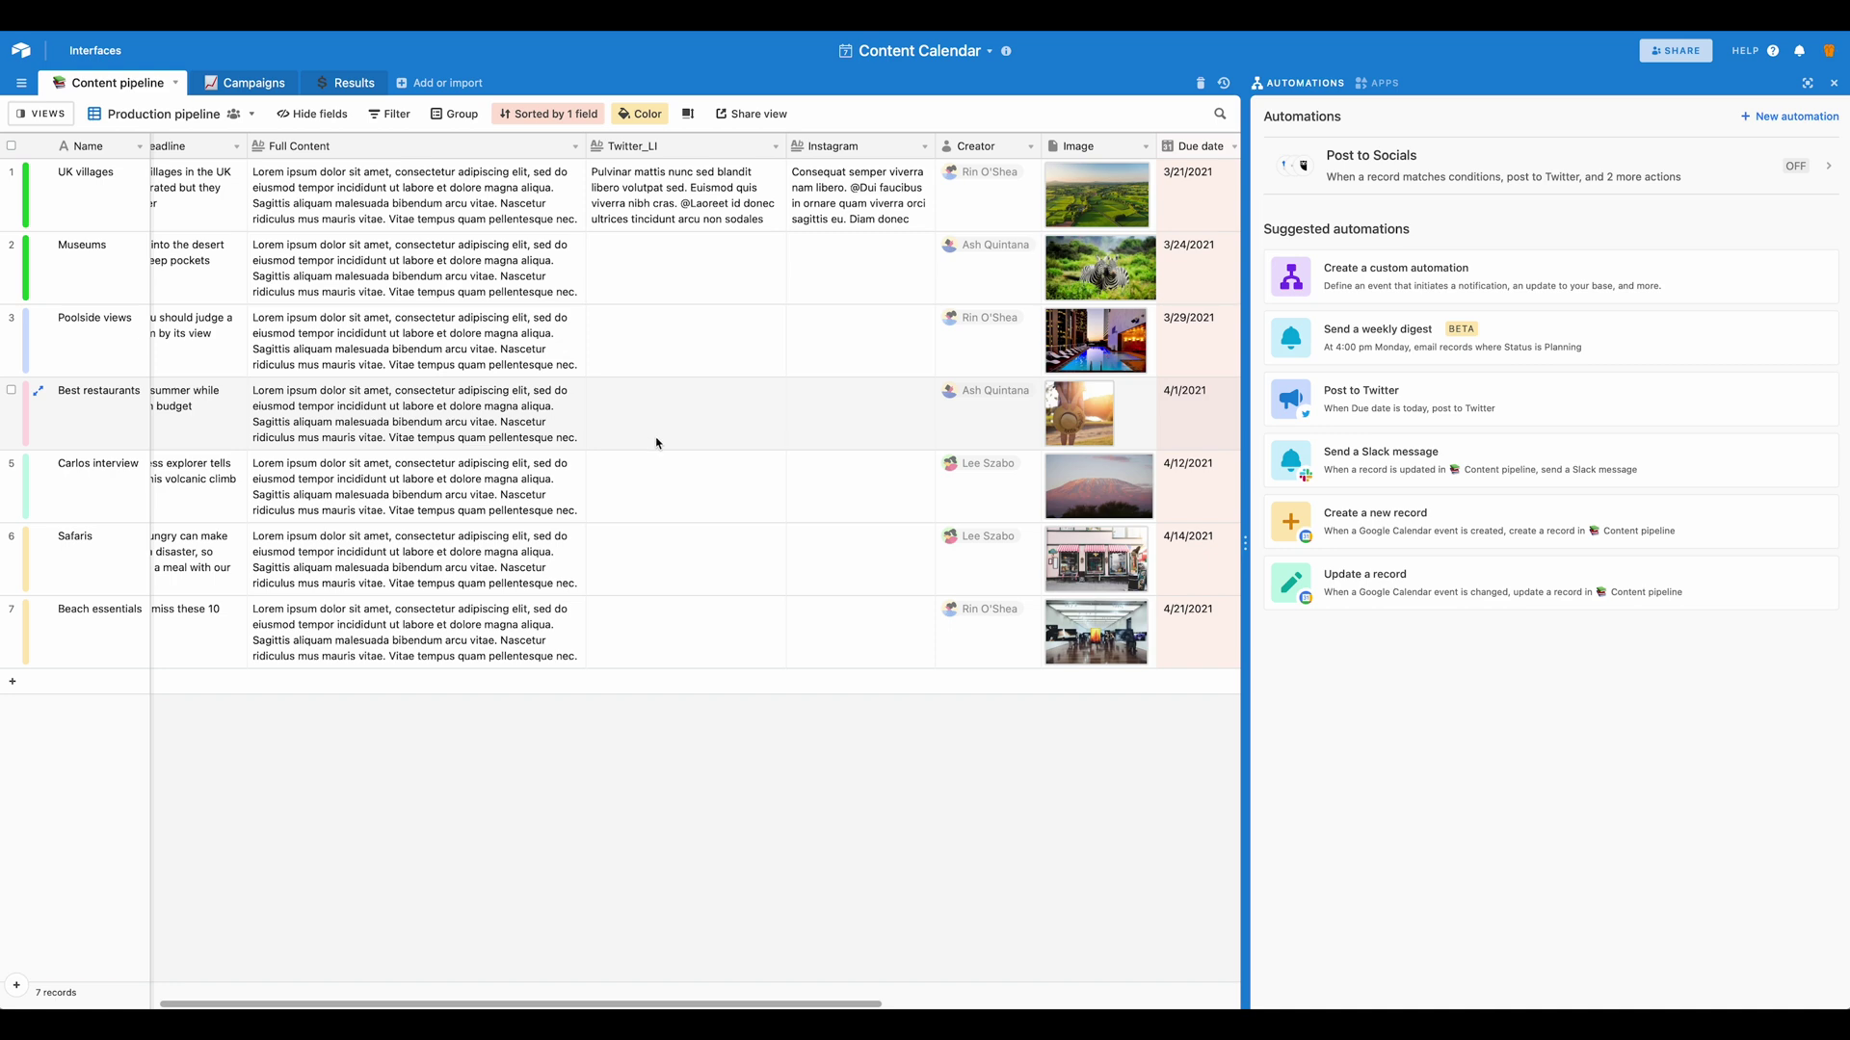
{"action": "scroll", "coordinate": [659, 442], "scroll_direction": "left", "scroll_amount": 3}
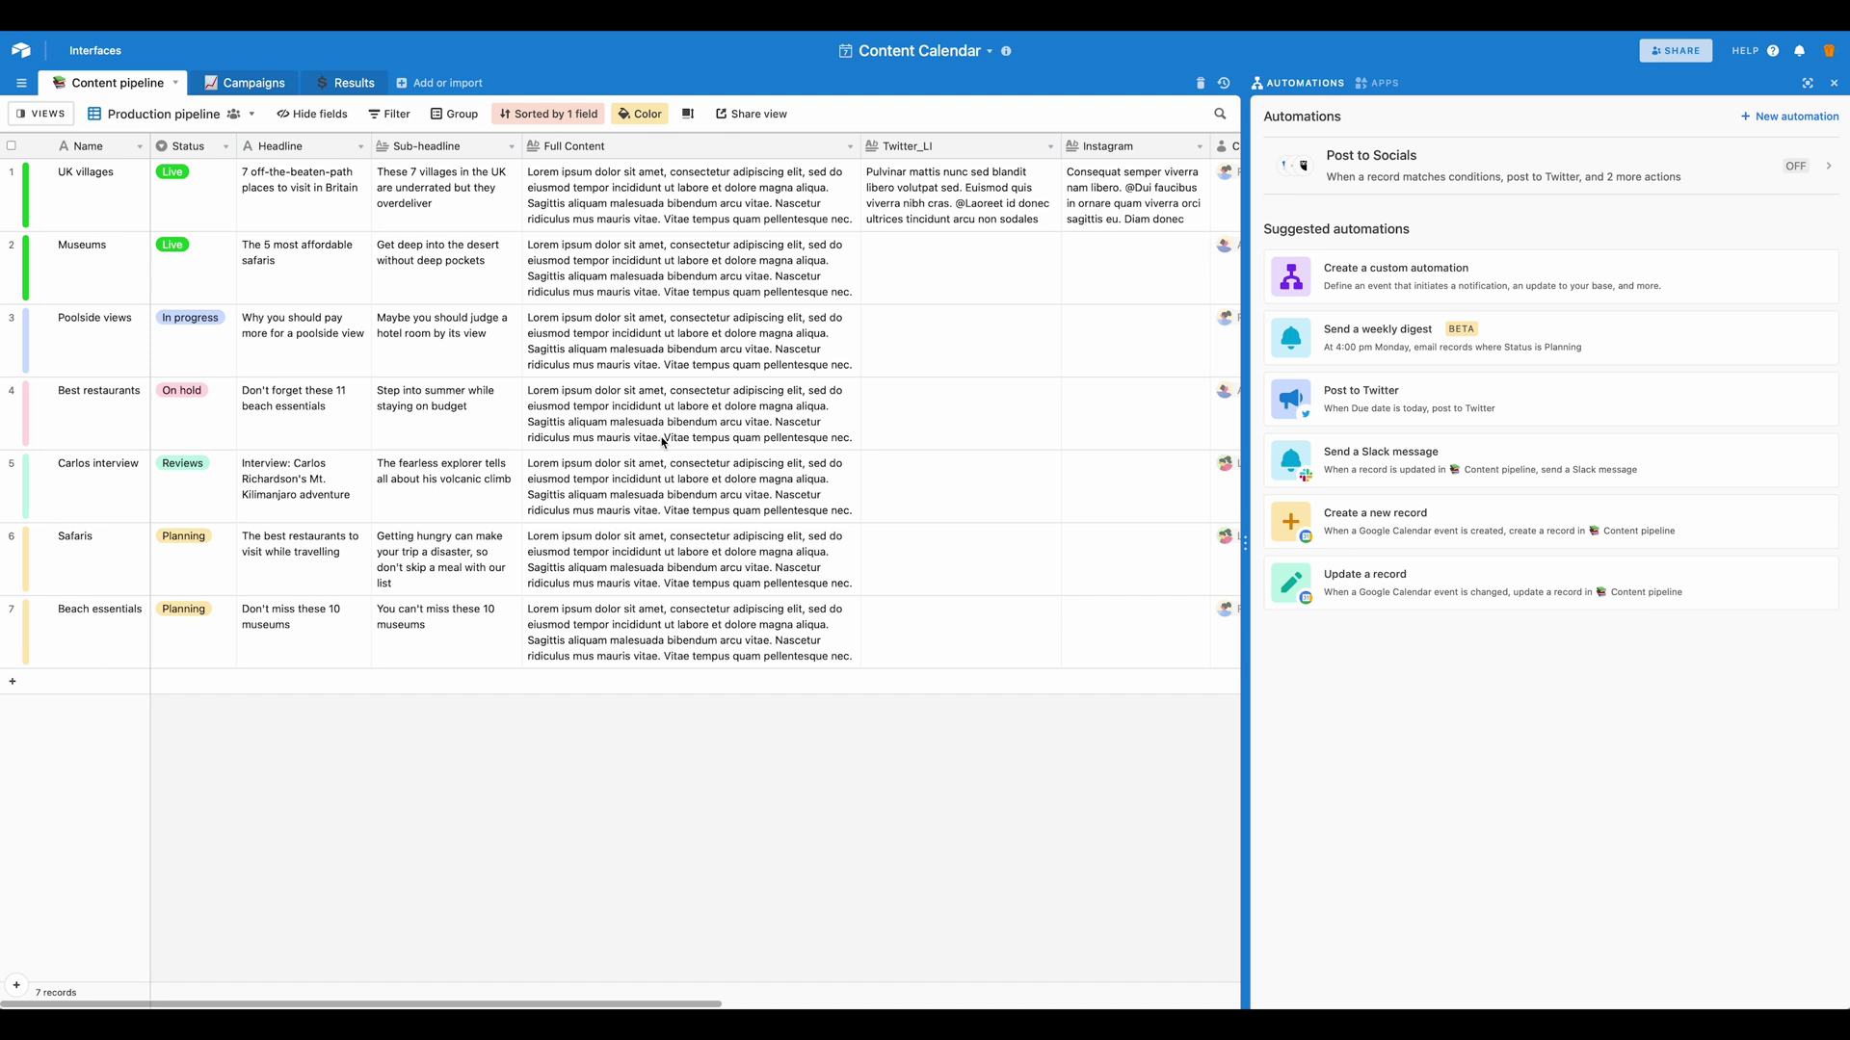
{"action": "left_click", "coordinate": [252, 85]}
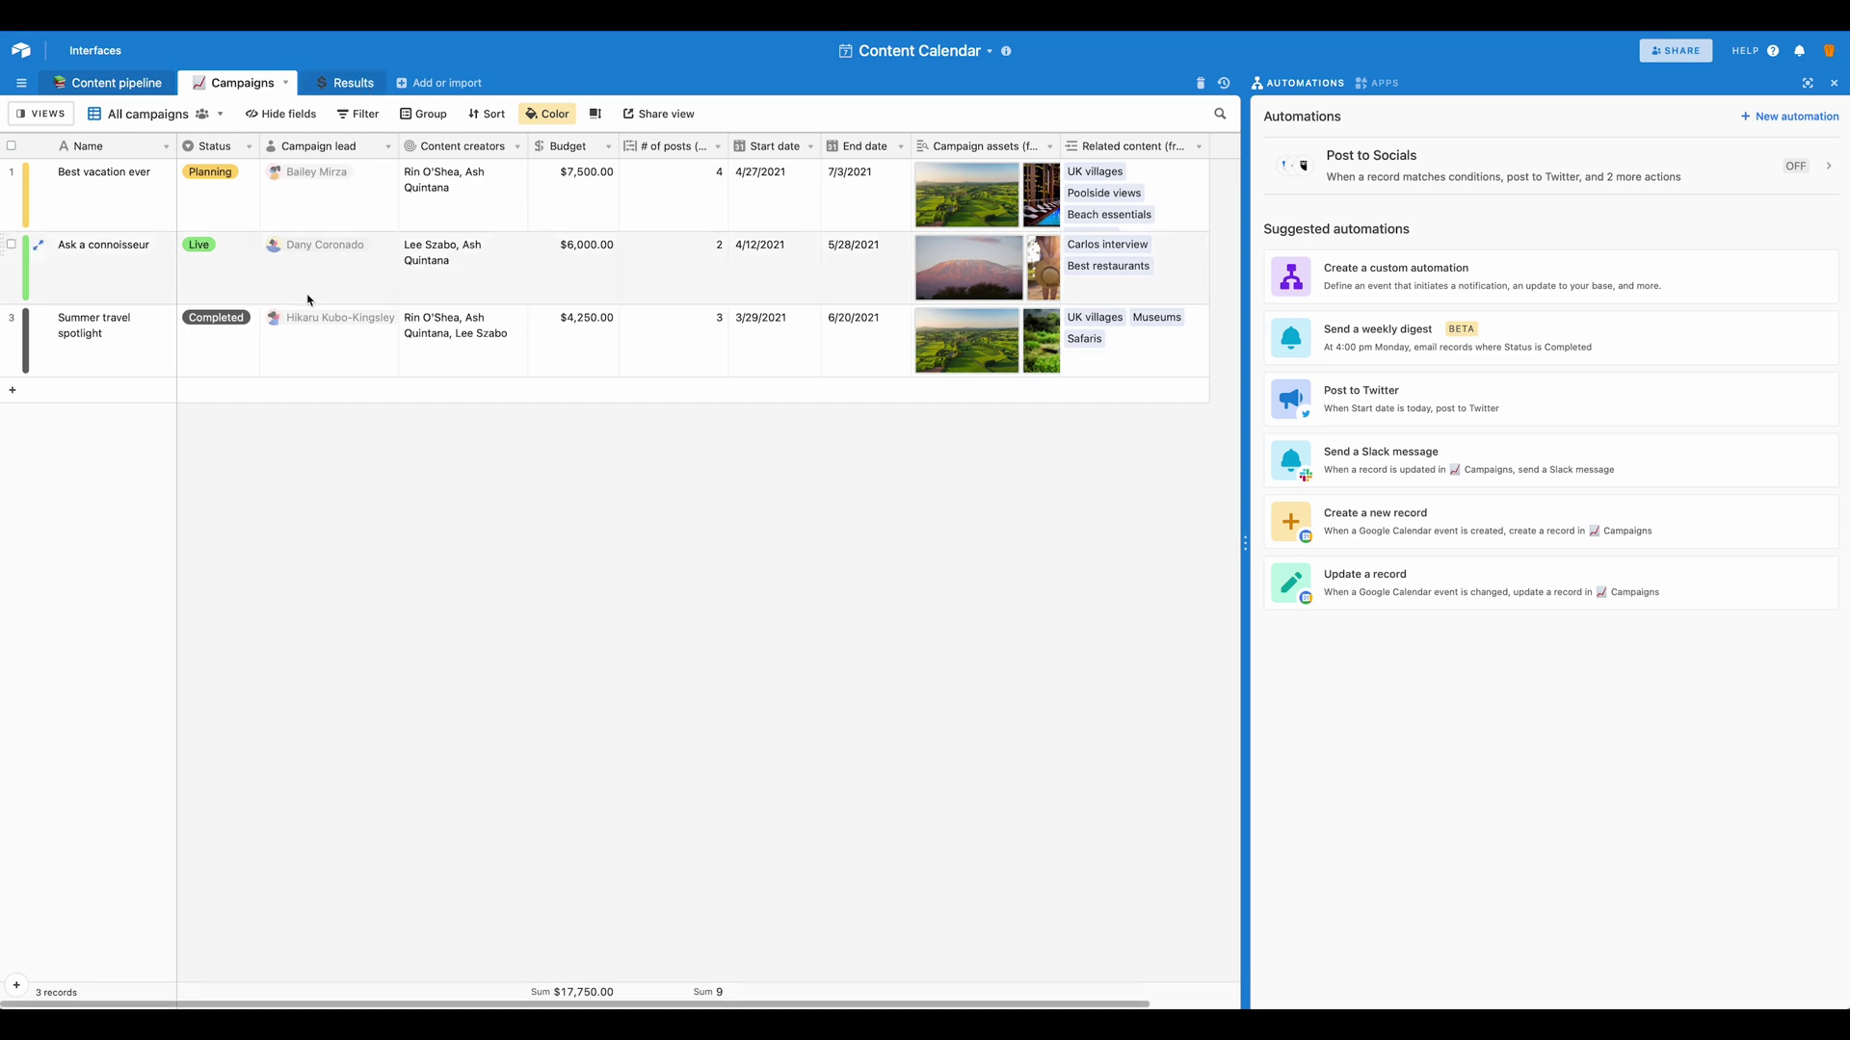
{"action": "left_click", "coordinate": [88, 87]}
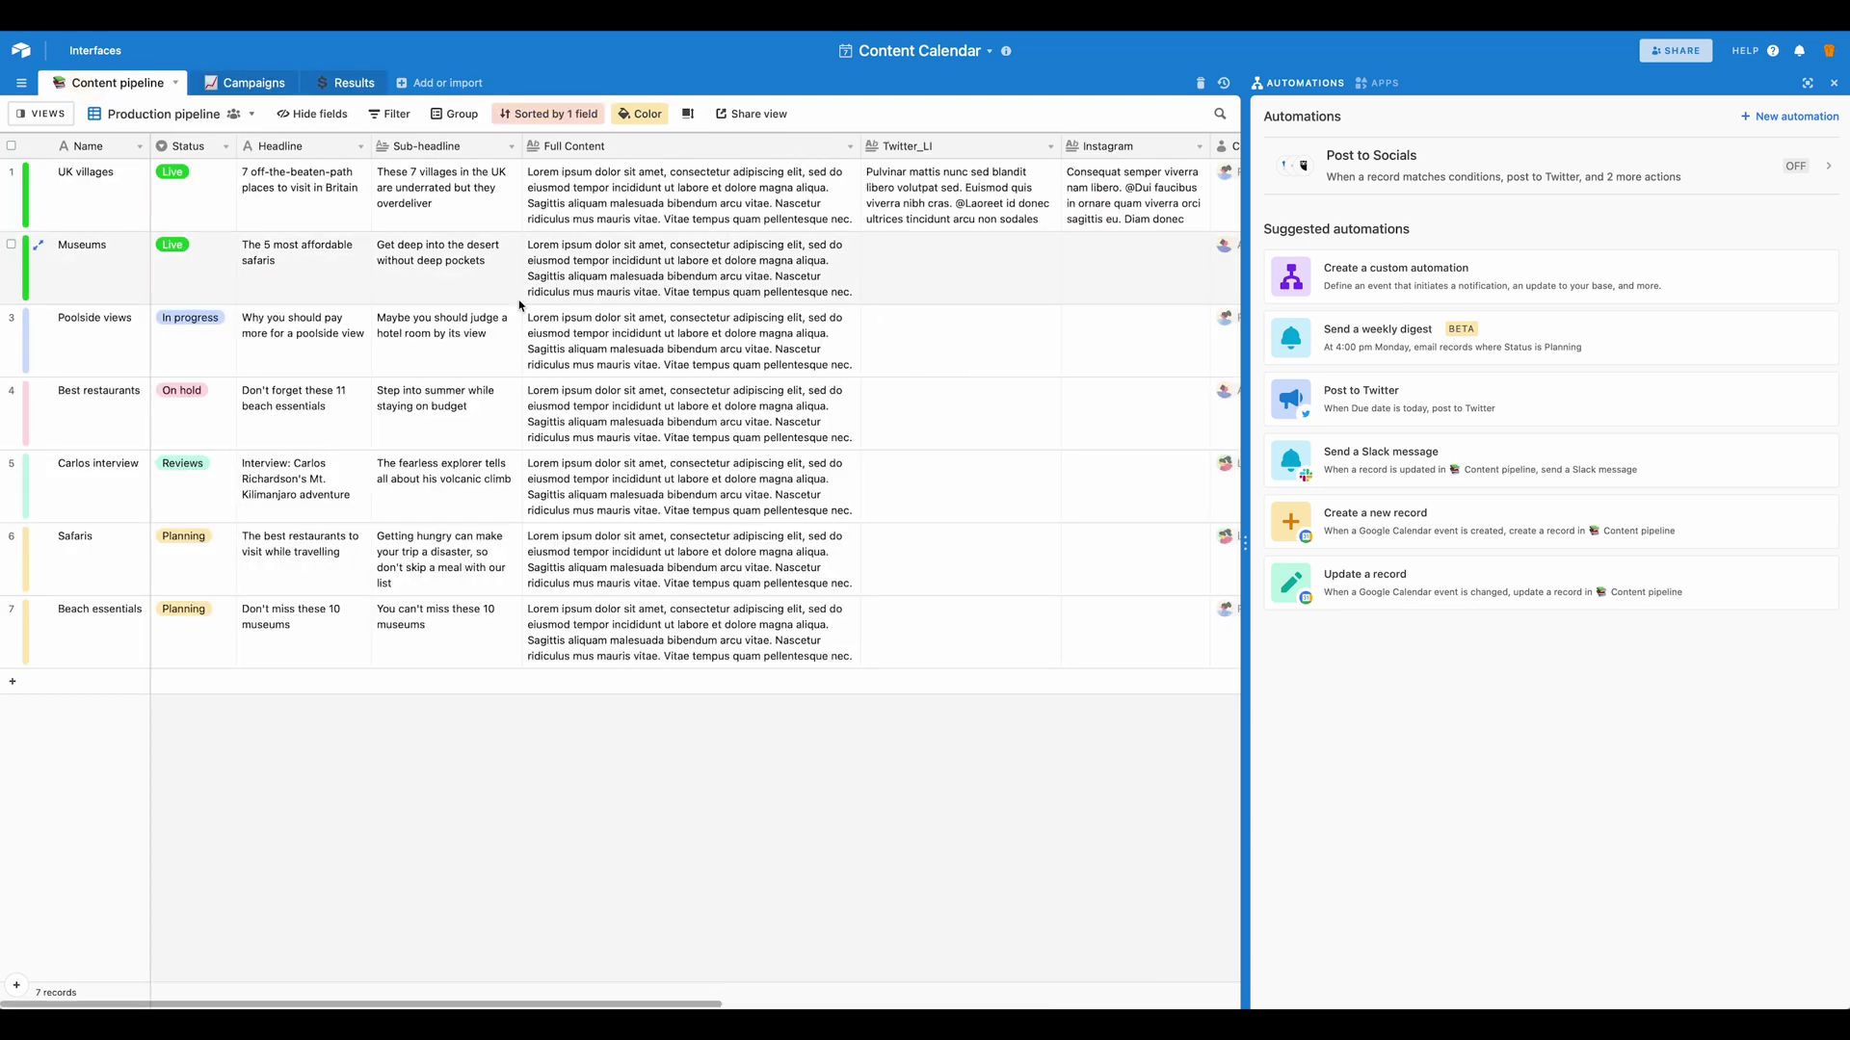